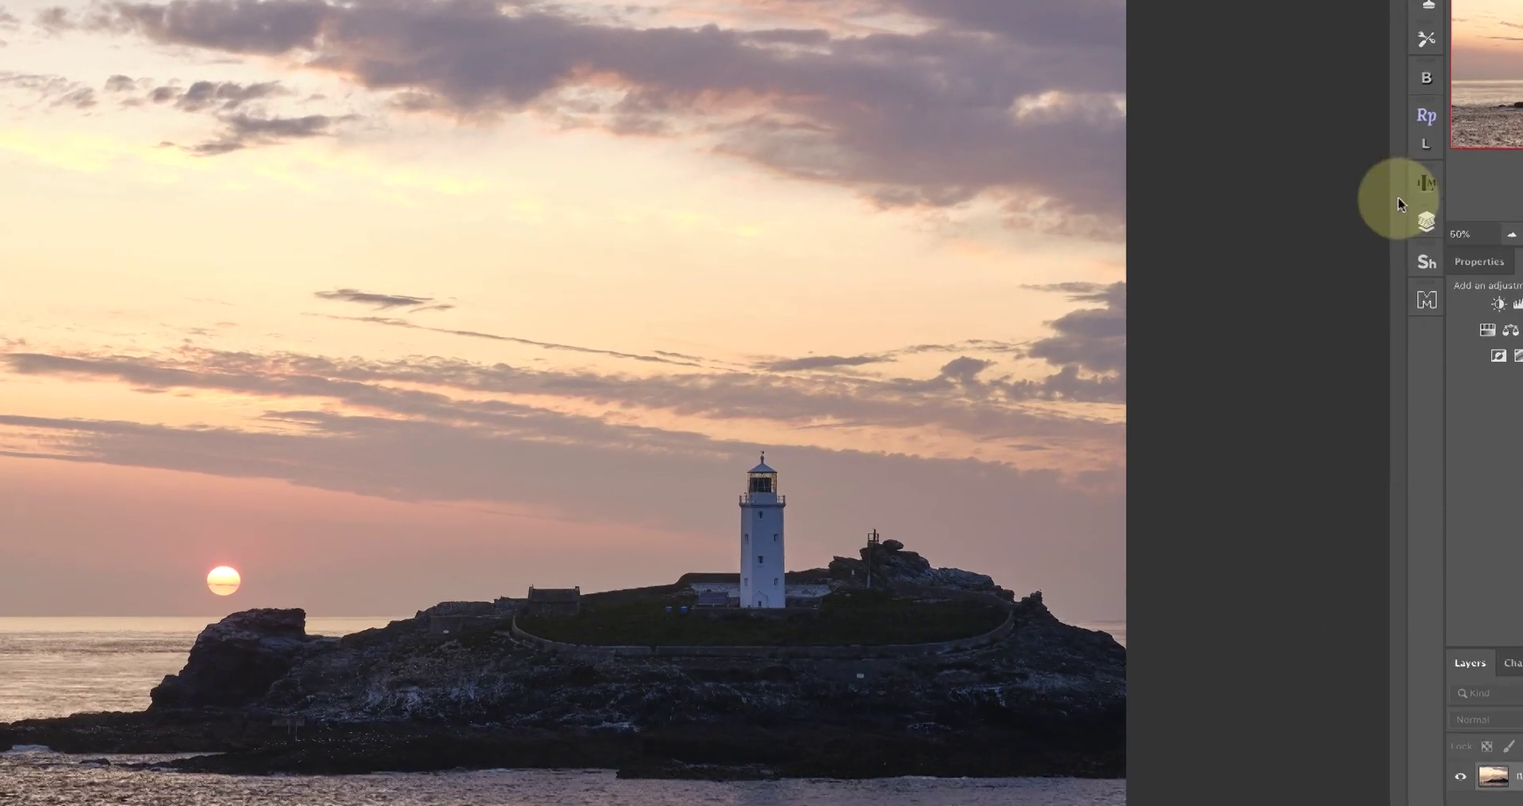
Open Interactive Luminosity Masks and preview a Highlights luminosity mask of the lighthouse photo
{"action": "left_click", "coordinate": [1426, 183]}
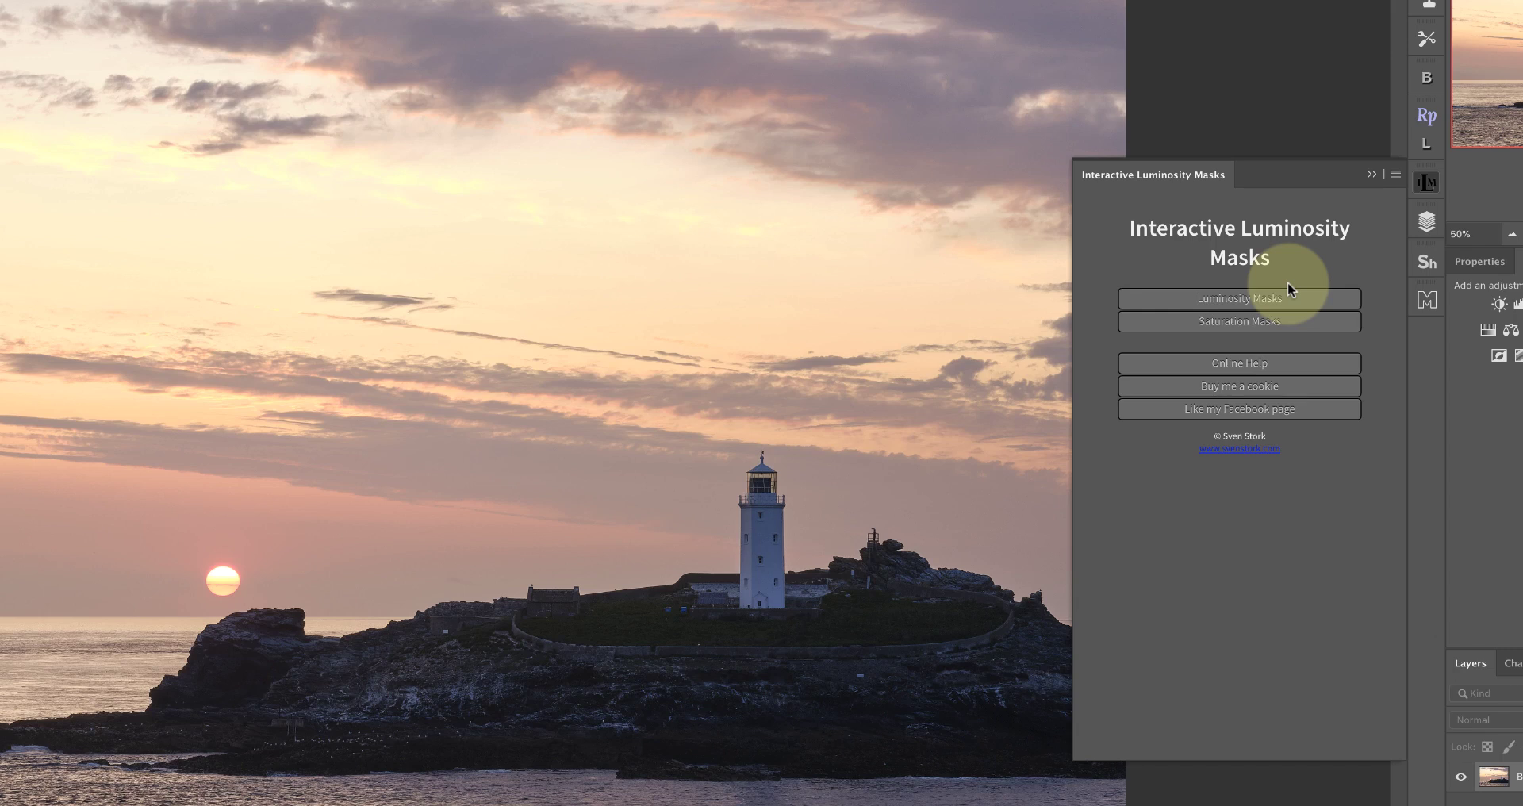
{"action": "left_click", "coordinate": [1259, 295]}
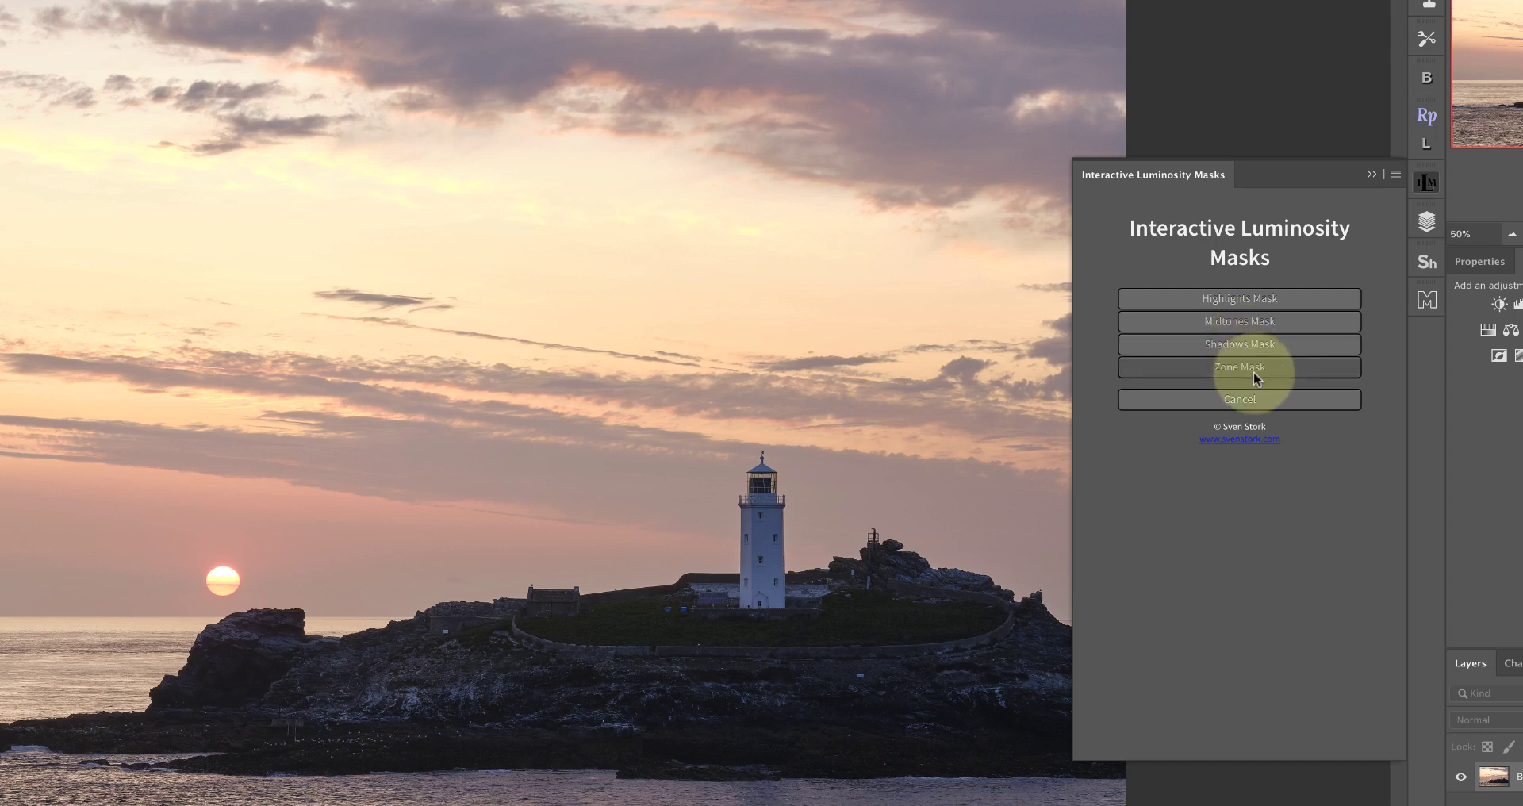
{"action": "left_click", "coordinate": [1235, 298]}
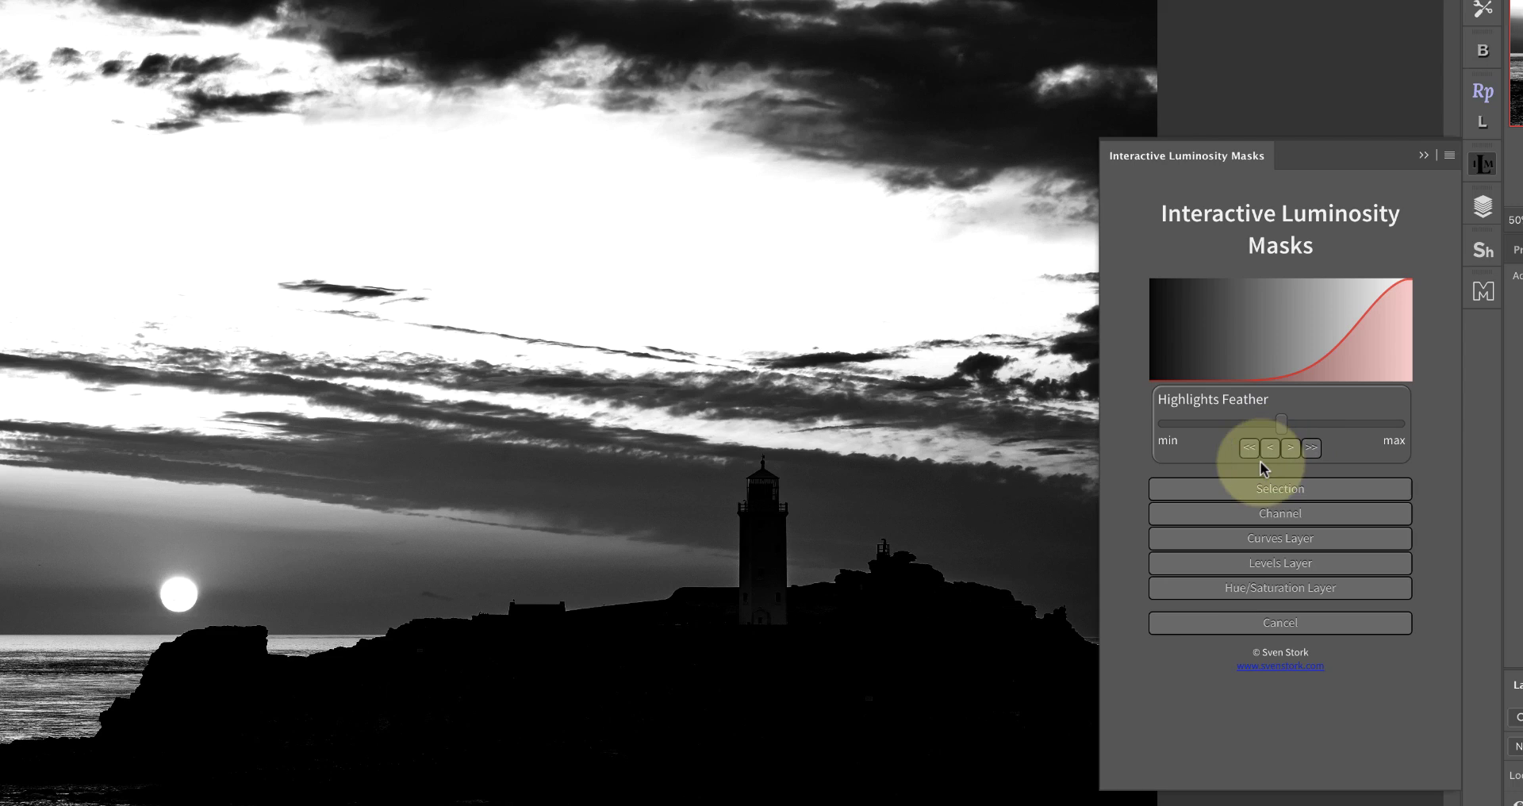
Try wider and narrower Highlights Feather settings, ending near the middle of the range
{"action": "left_click_drag", "start_coordinate": [1285, 429], "coordinate": [1354, 426]}
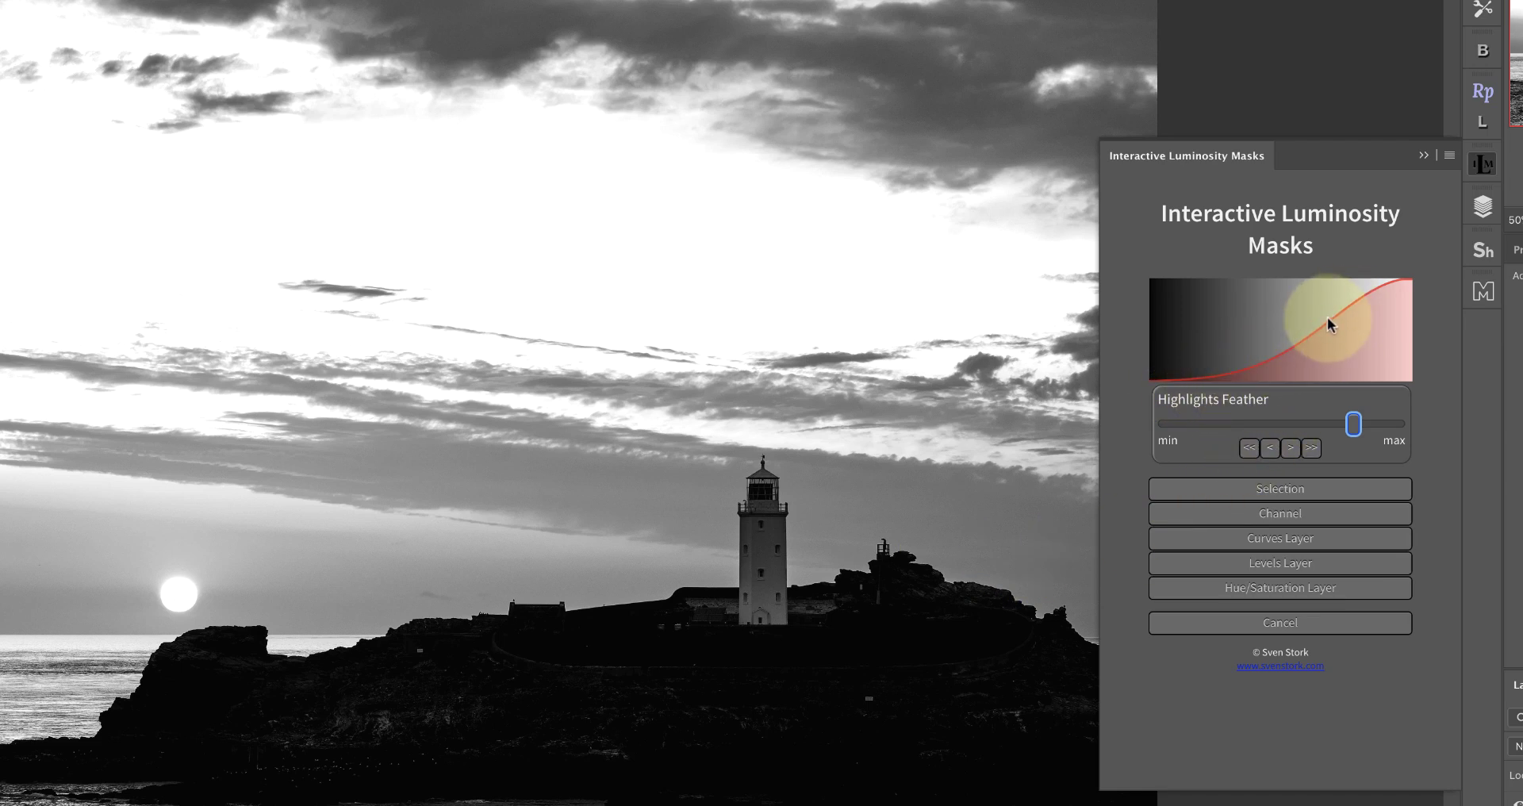
{"action": "left_click_drag", "start_coordinate": [1353, 424], "coordinate": [1250, 424]}
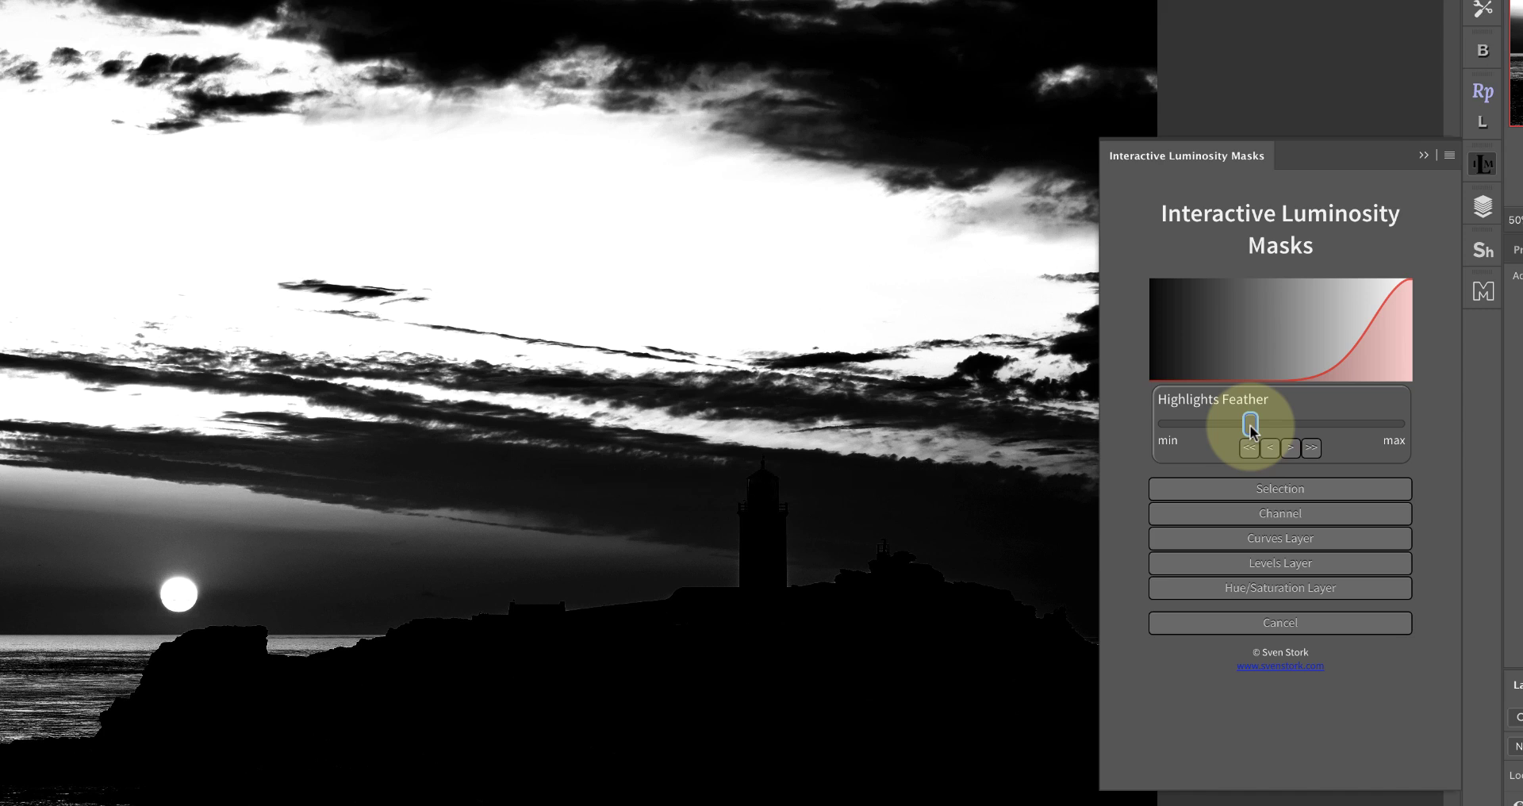
{"action": "left_click_drag", "start_coordinate": [1249, 425], "coordinate": [1279, 422]}
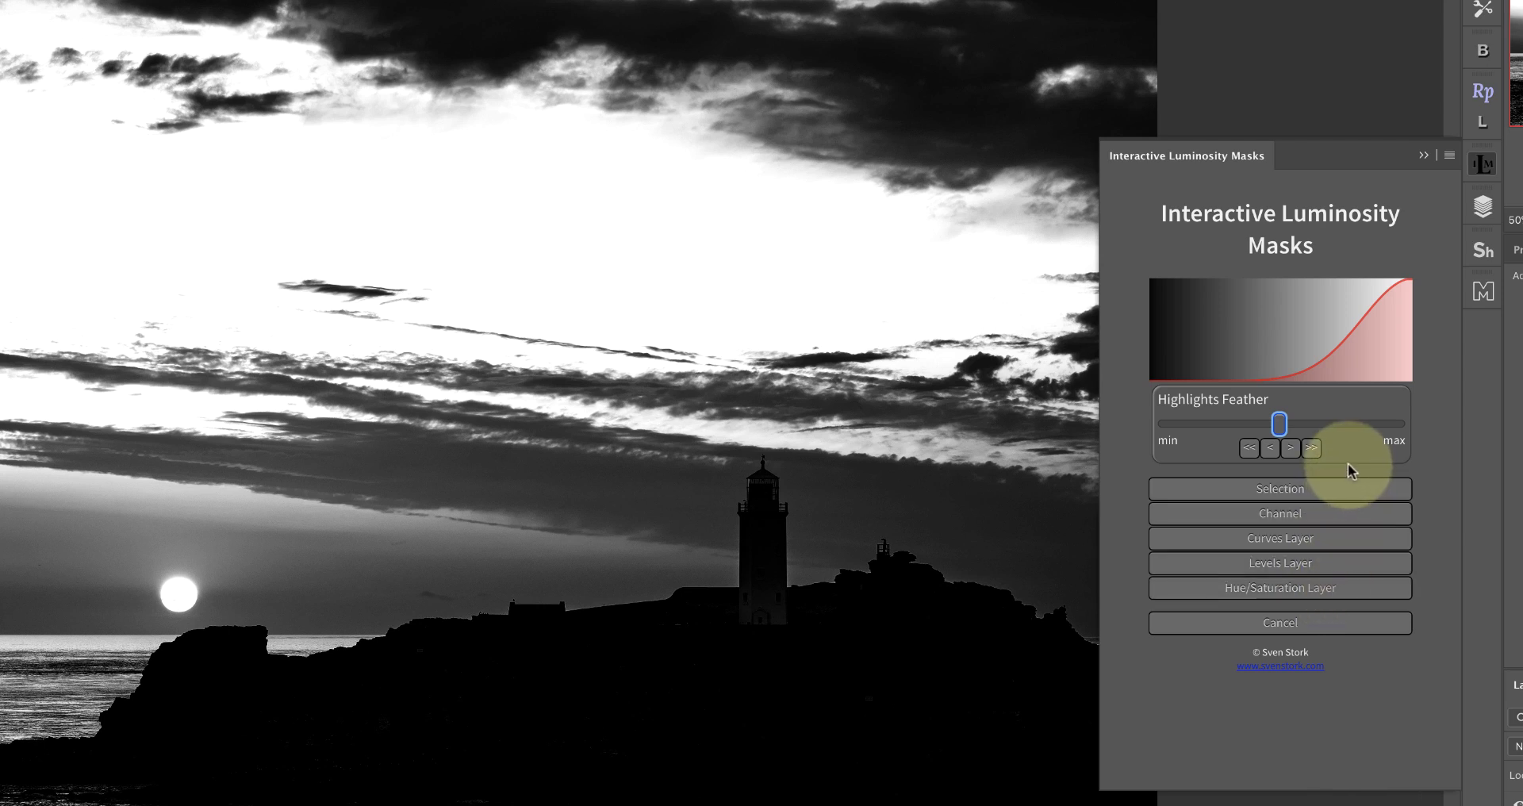
Save the highlights mask as a channel named Bright Sky and collapse the luminosity mask controls
{"action": "left_click", "coordinate": [1292, 515]}
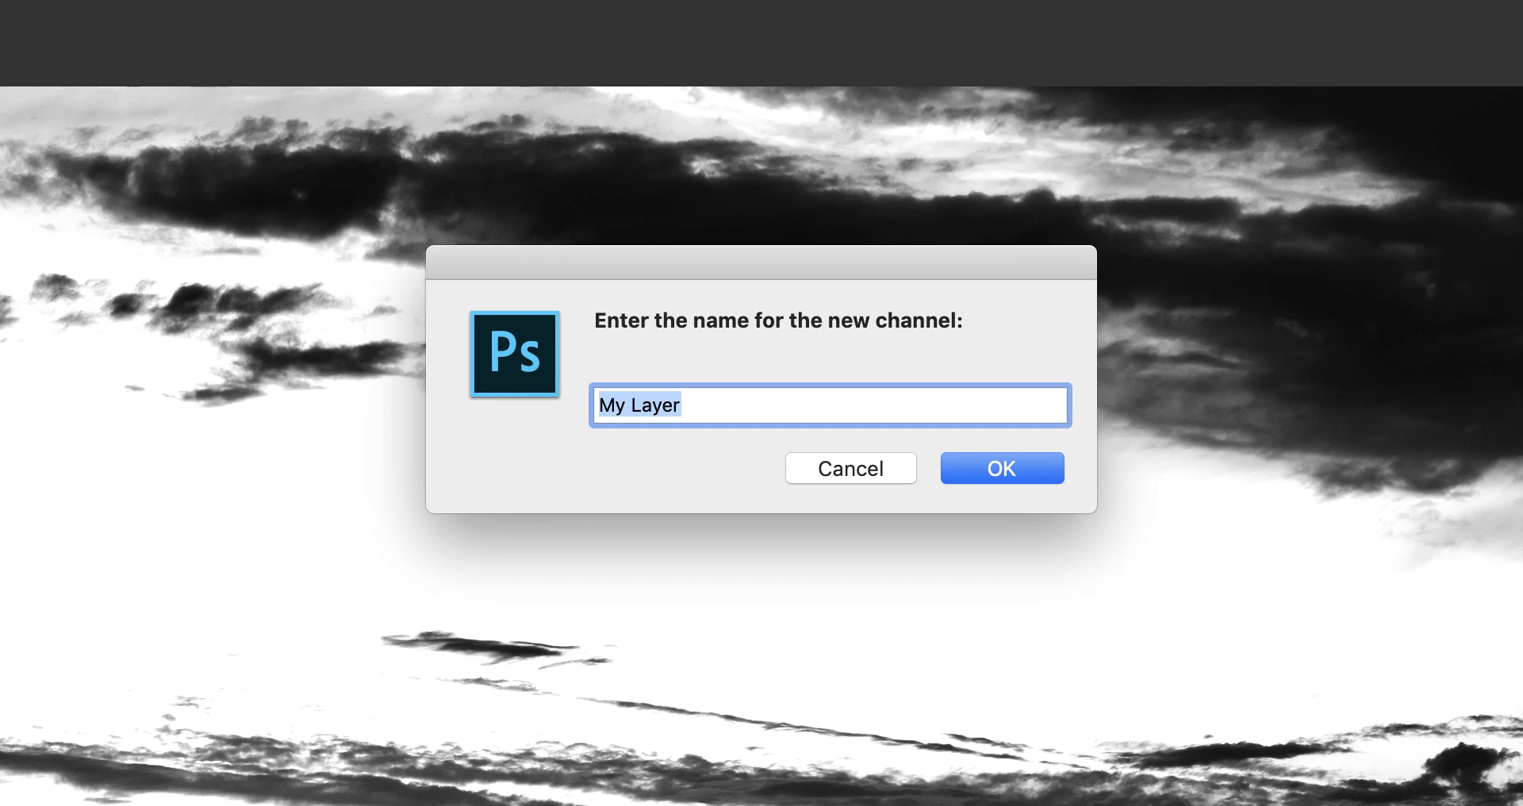
{"action": "type", "text": "Bright Sky"}
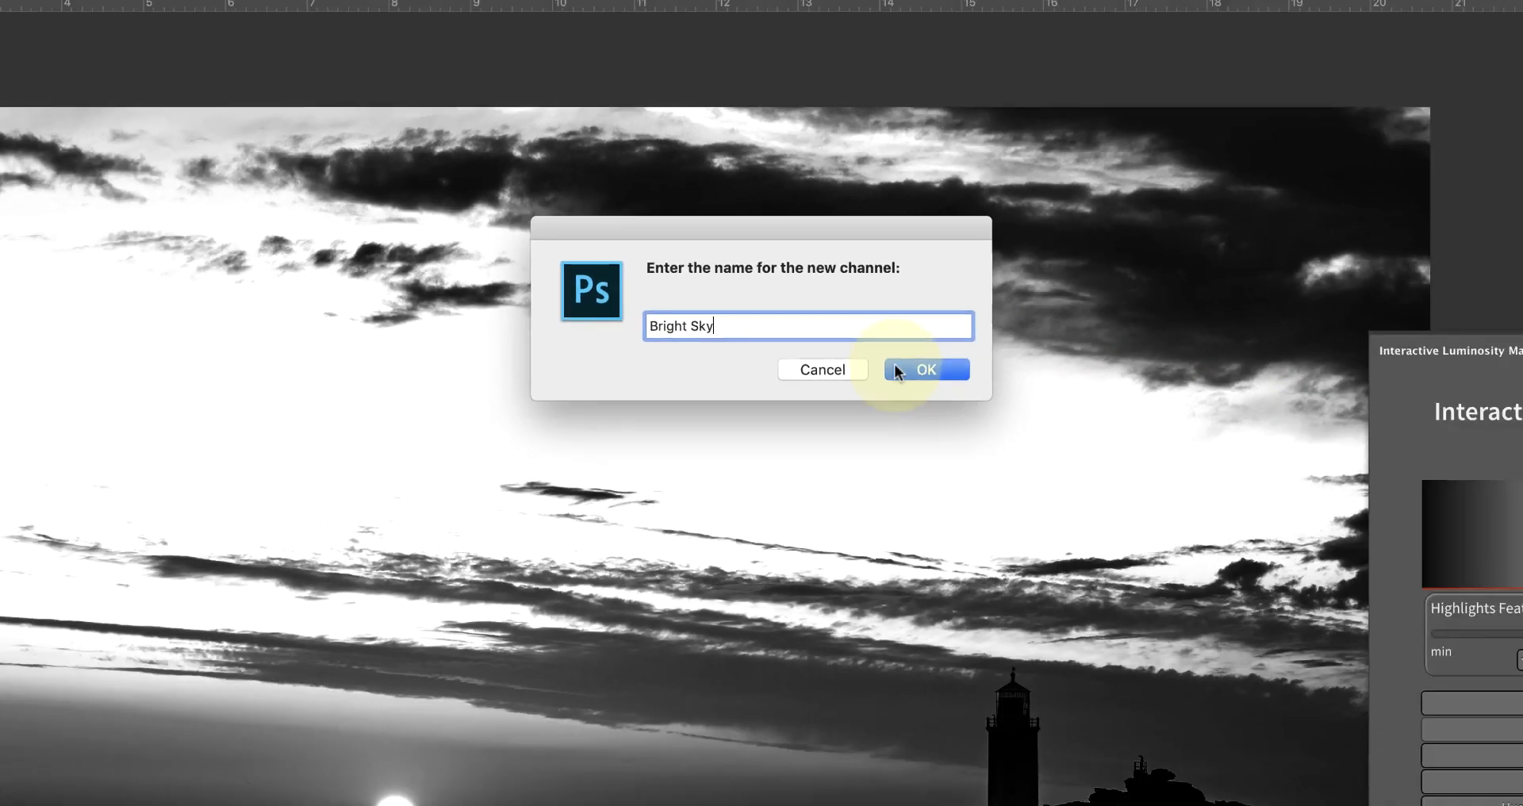
{"action": "left_click", "coordinate": [1002, 468]}
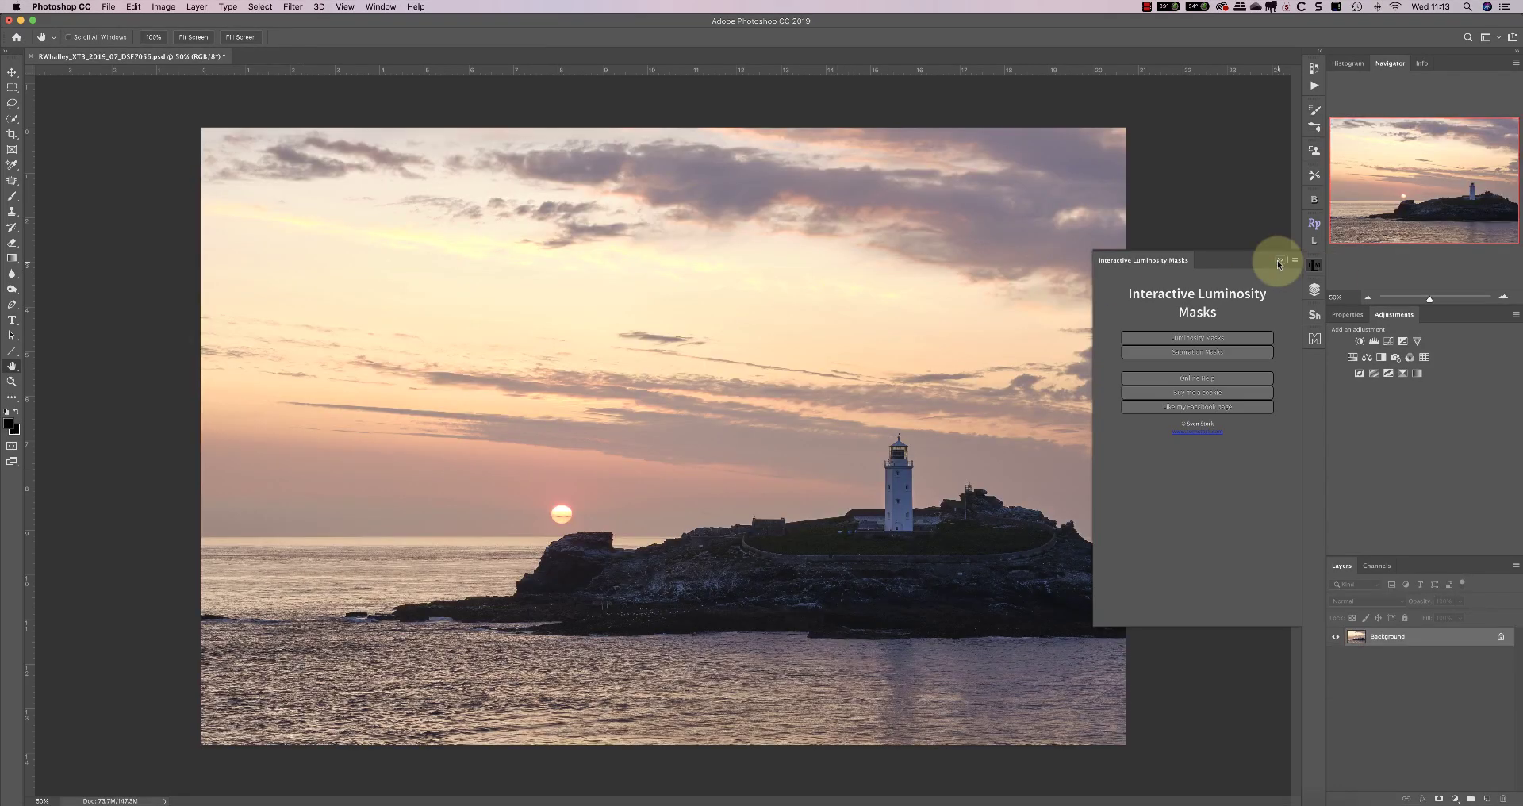
{"action": "left_click", "coordinate": [1277, 259]}
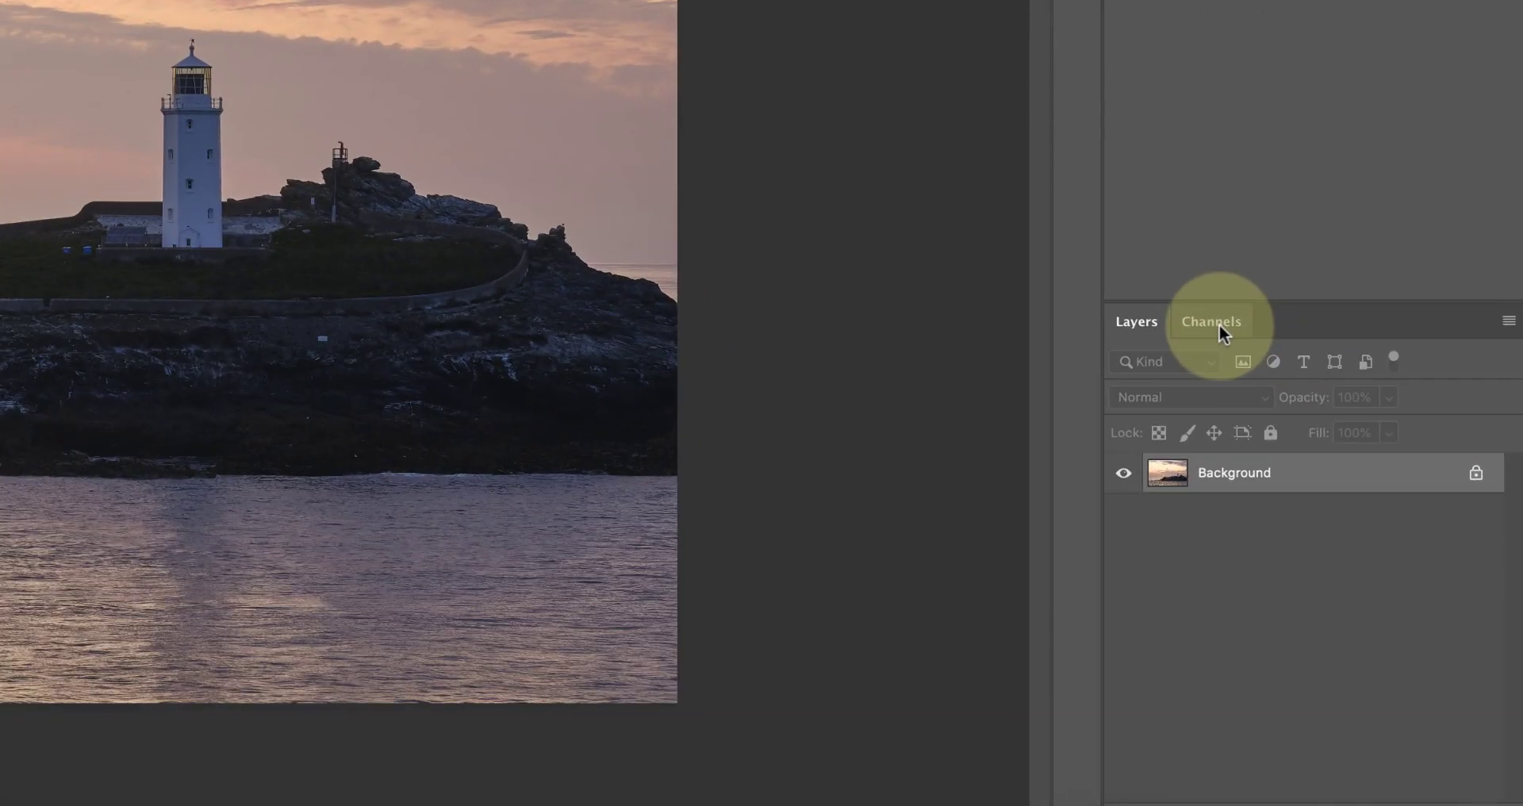
Inspect the Bright Sky channel on its own, then return to the RGB composite and the layer list
{"action": "left_click", "coordinate": [1379, 569]}
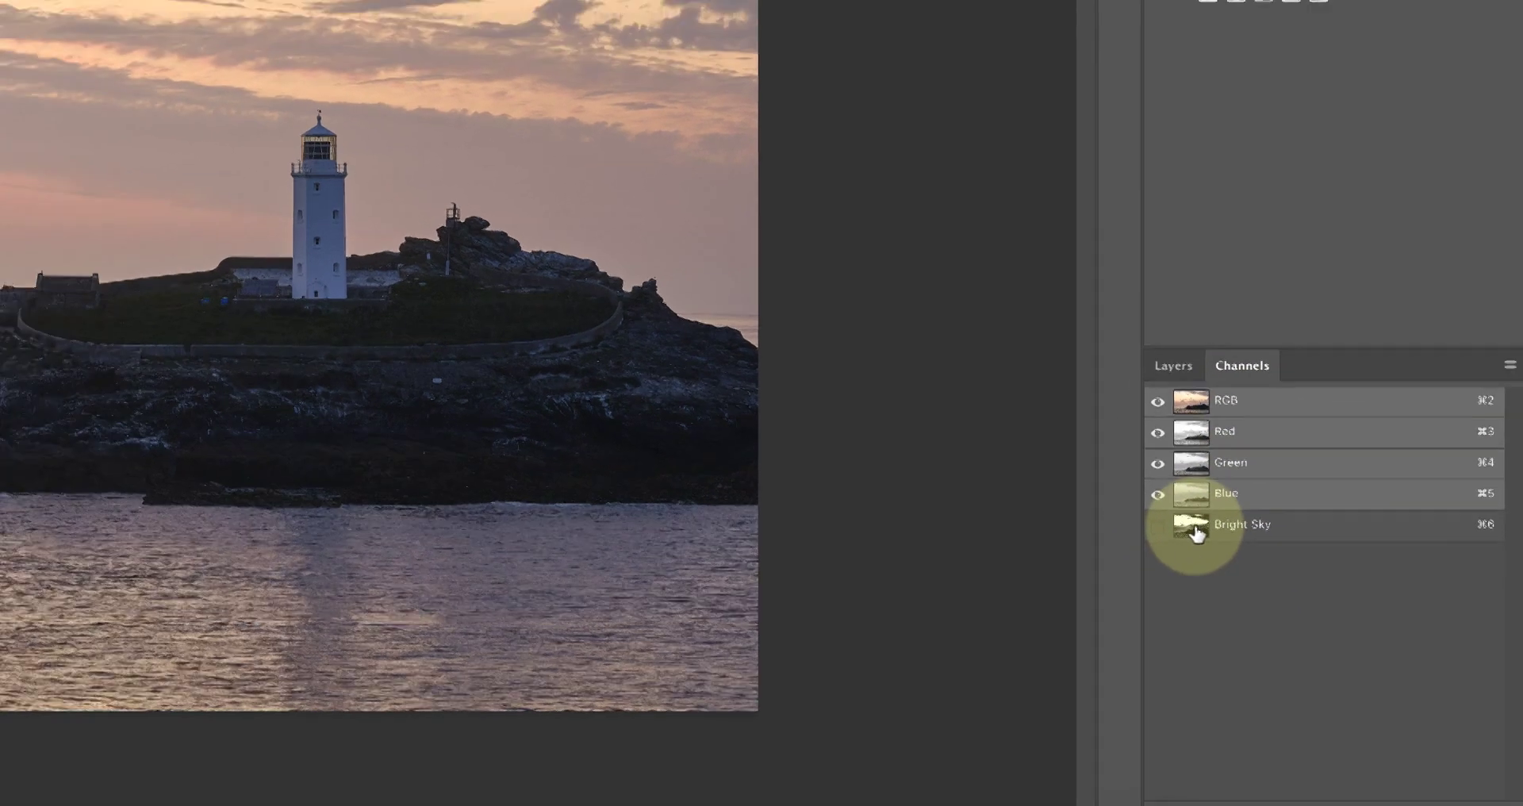
{"action": "left_click", "coordinate": [1160, 499]}
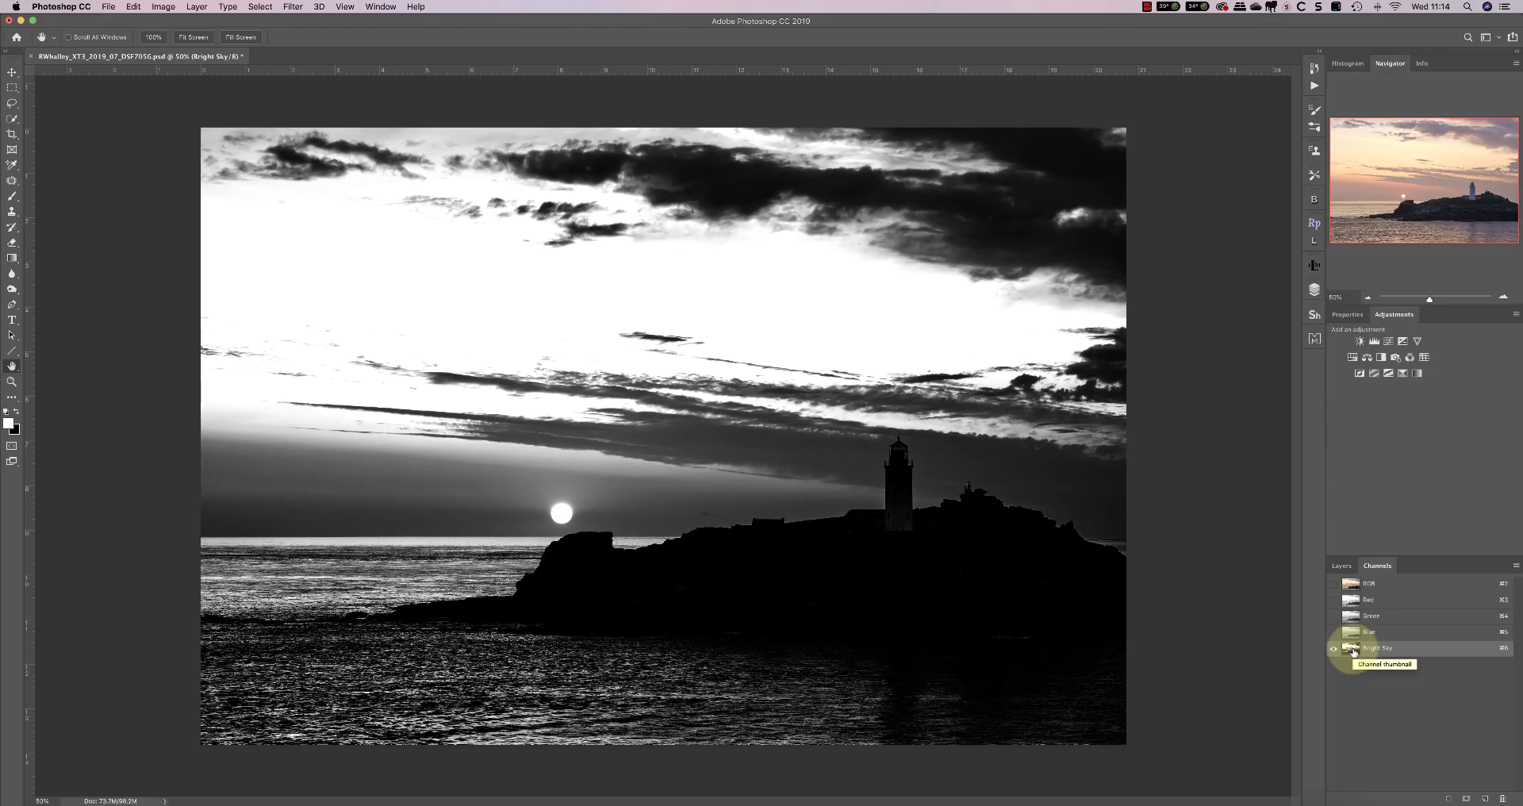
{"action": "left_click", "coordinate": [1351, 583]}
{"action": "left_click", "coordinate": [1341, 565]}
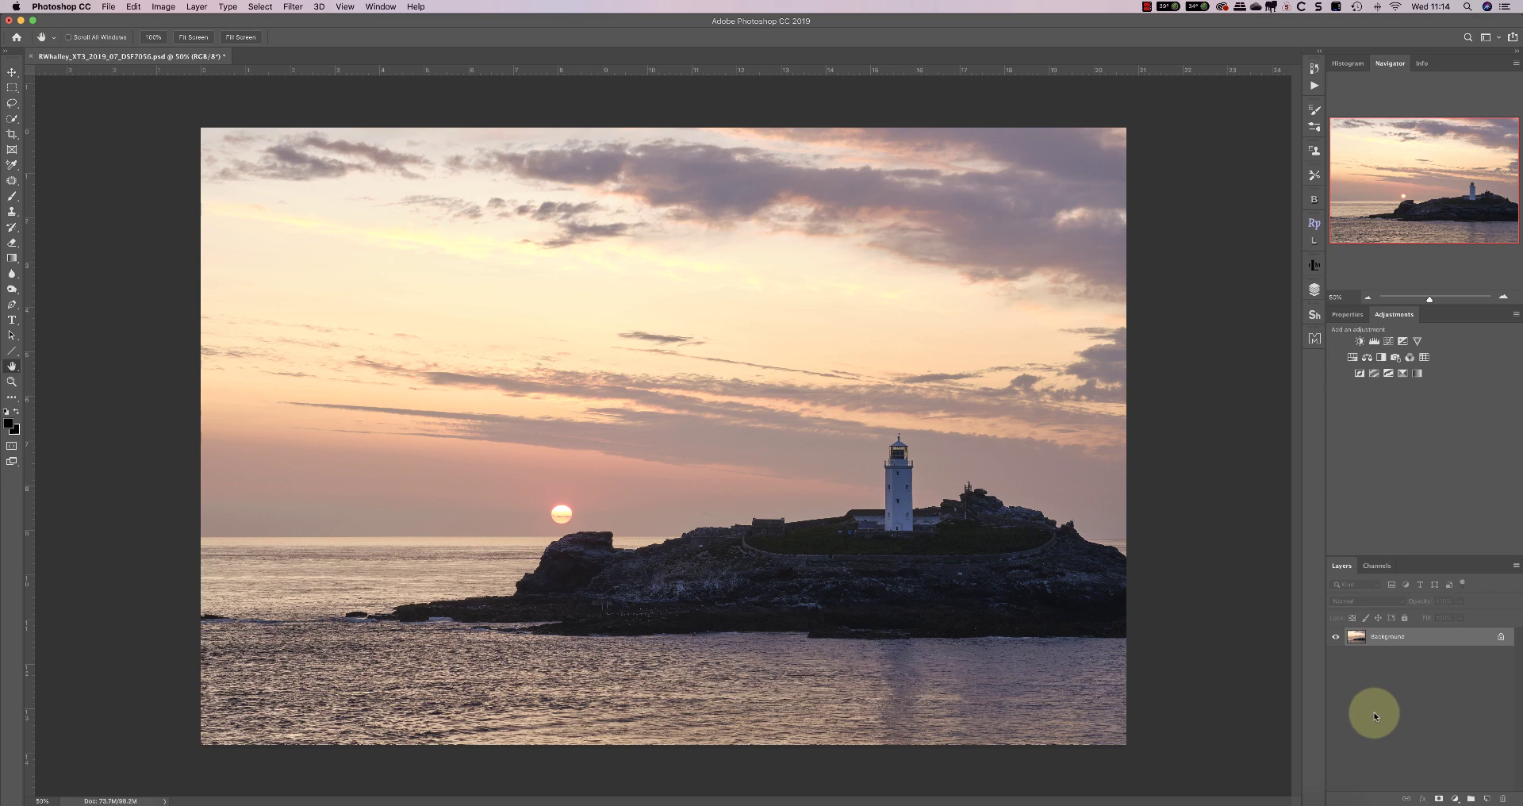
Add a Curves adjustment layer that darkens the midtones and invert its layer mask to black
{"action": "left_click", "coordinate": [1388, 341]}
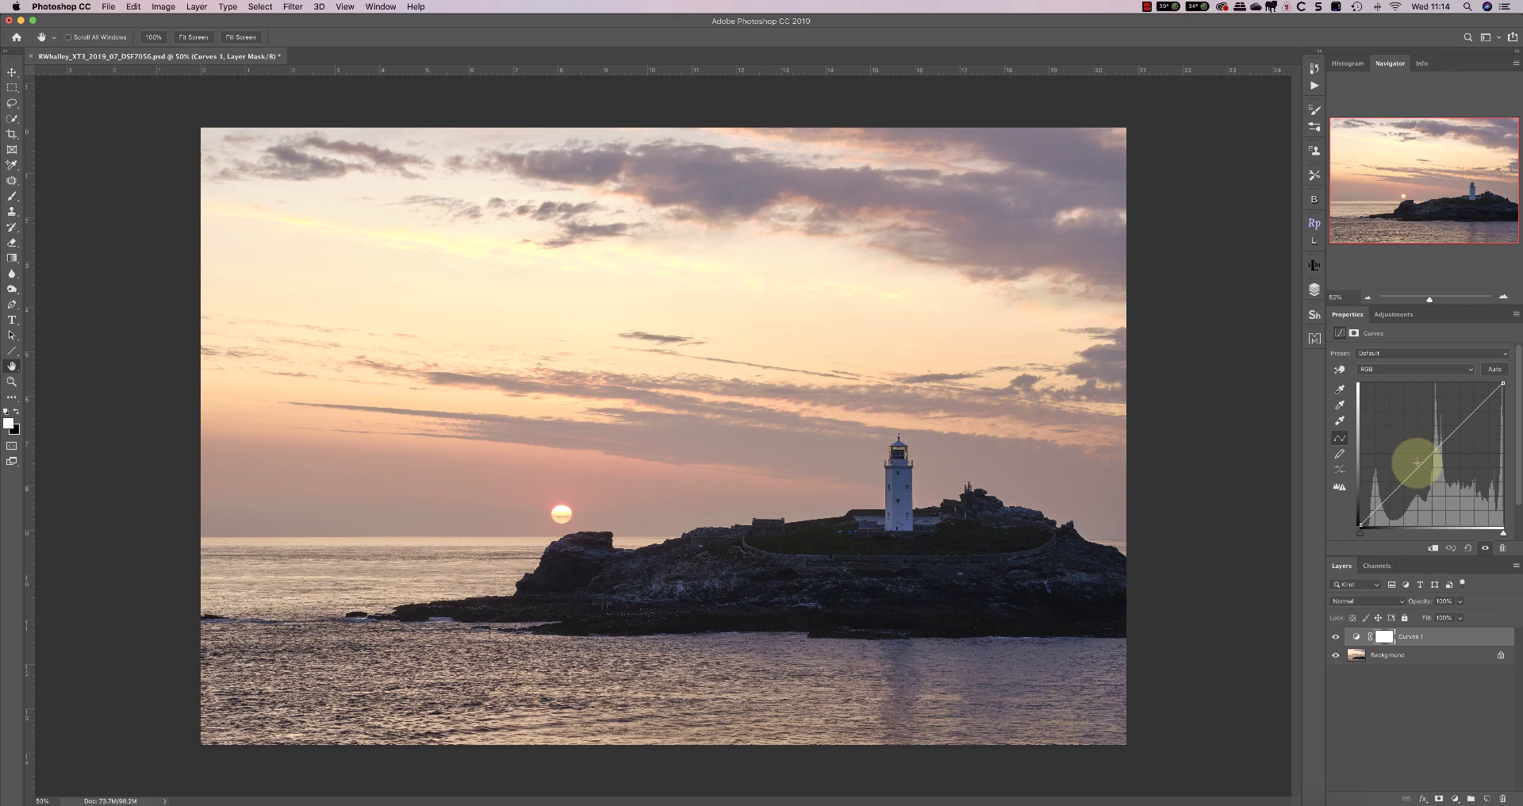
{"action": "left_click_drag", "start_coordinate": [1420, 462], "coordinate": [1416, 502]}
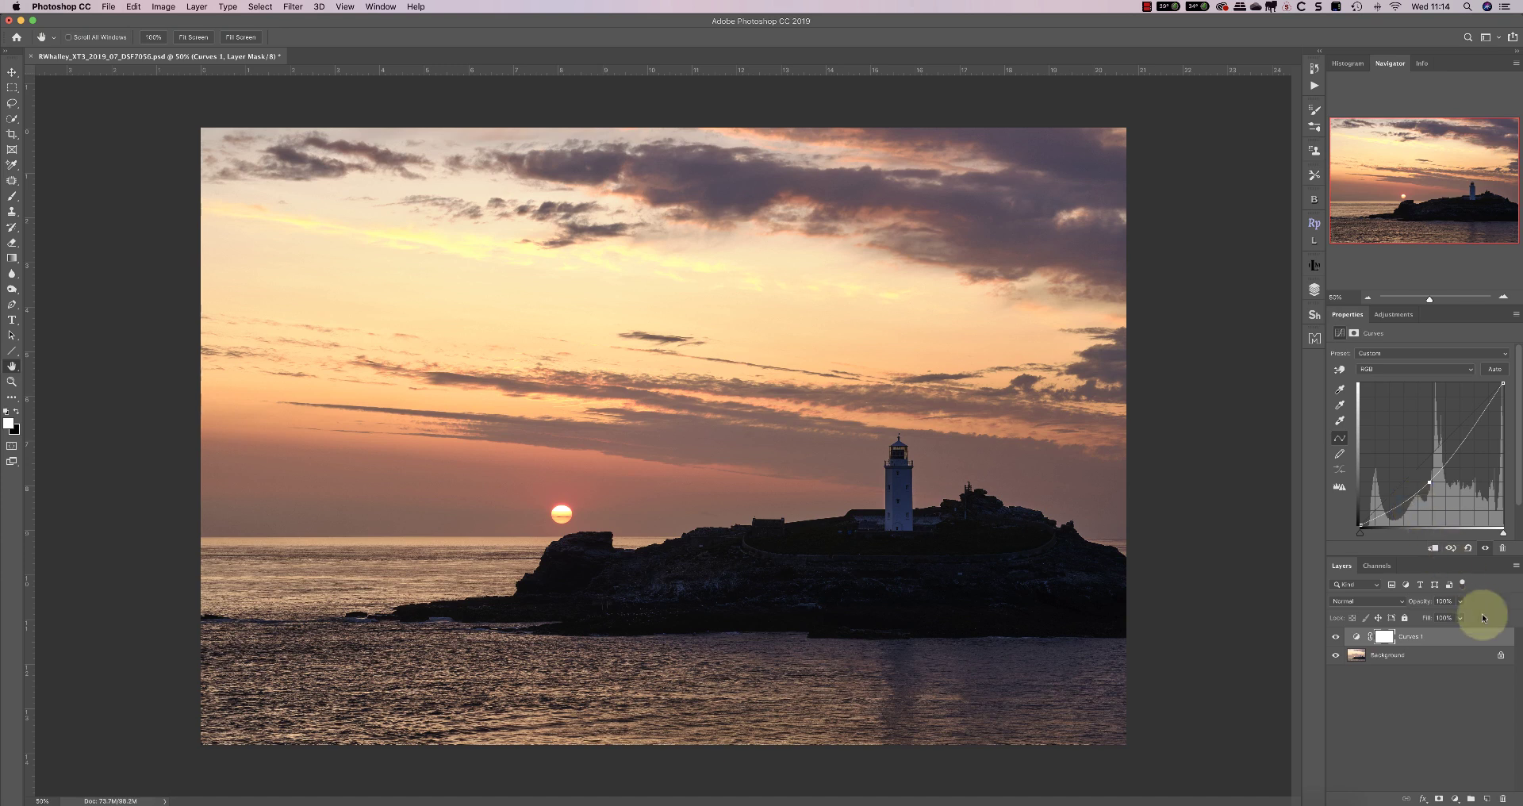
{"action": "left_click", "coordinate": [1384, 639]}
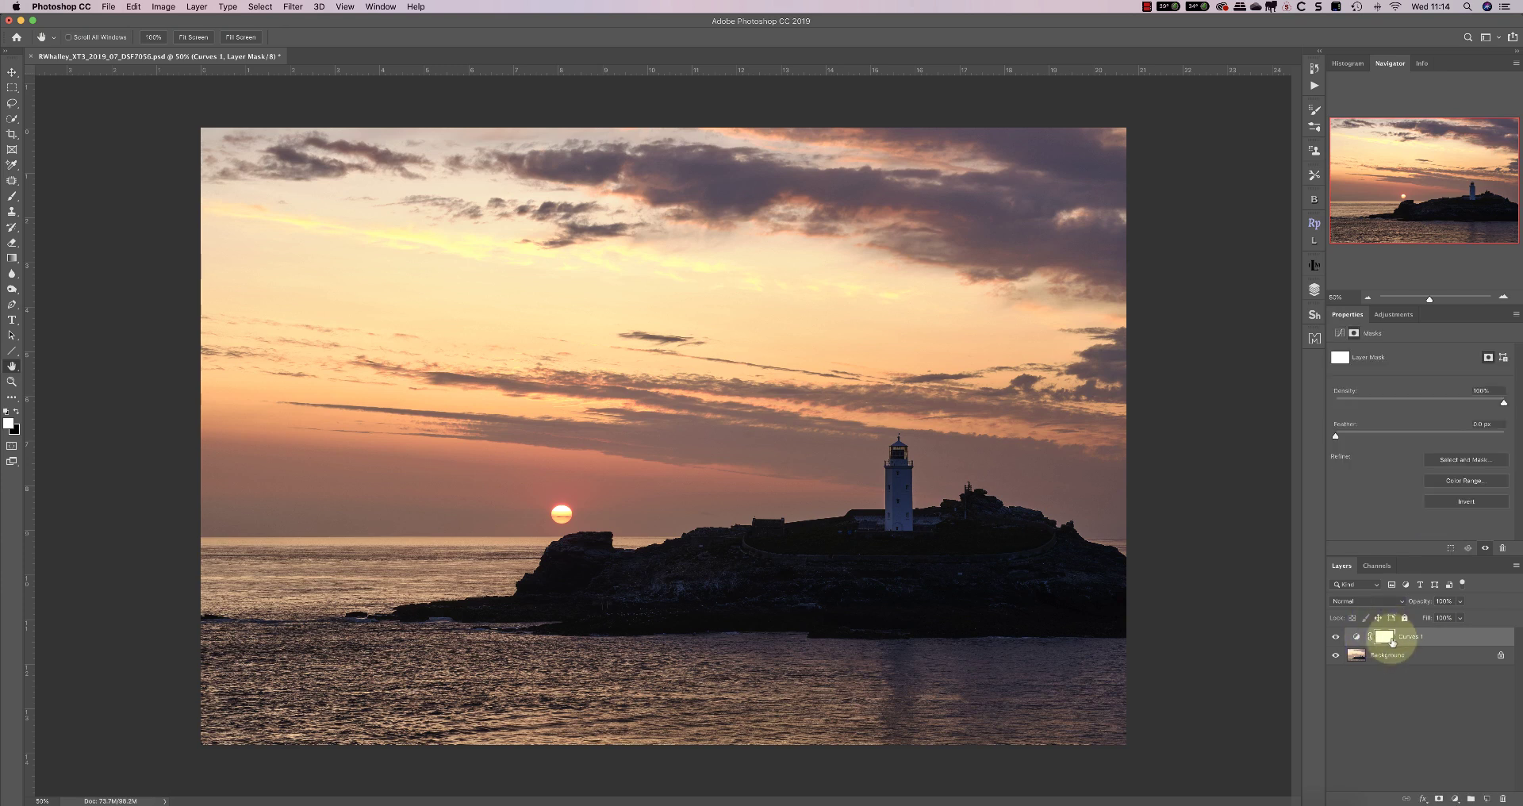
{"action": "left_click", "coordinate": [1466, 501]}
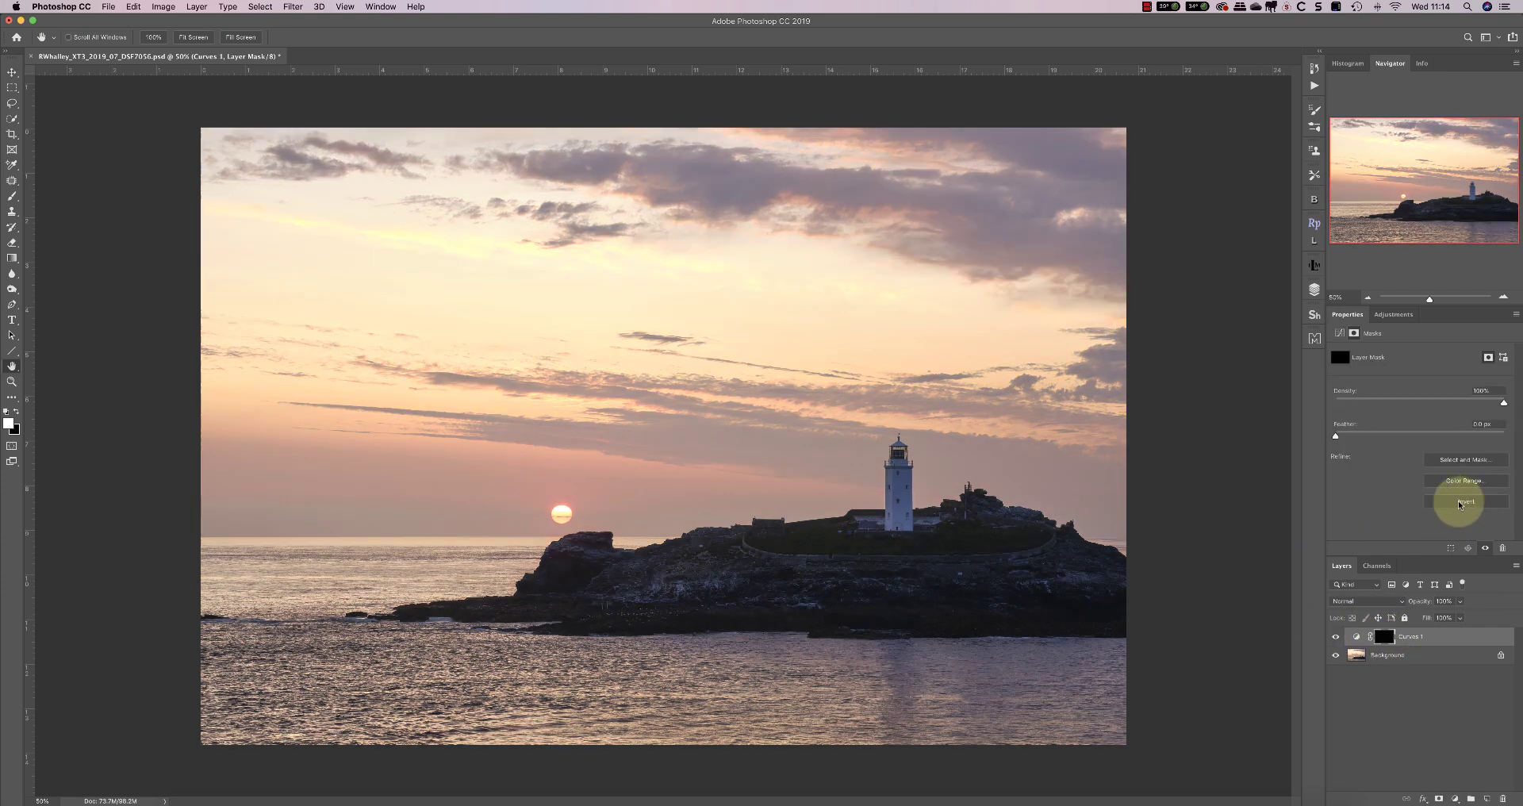
Load the Bright Sky channel as a selection, restore the RGB view and target the Curves layer mask
{"action": "left_click", "coordinate": [1377, 566]}
{"action": "left_click", "coordinate": [1358, 668]}
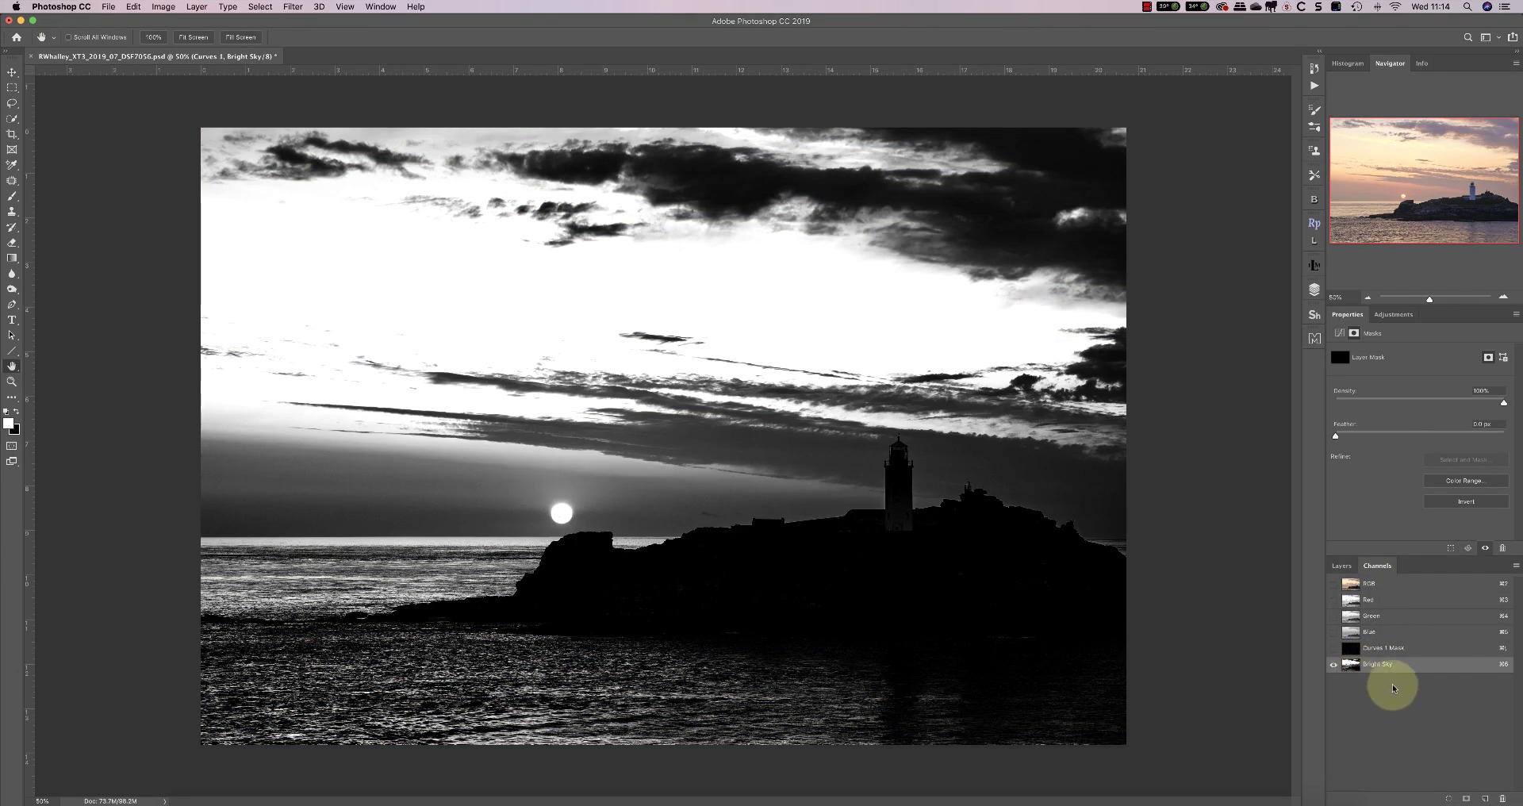
{"action": "left_click", "coordinate": [1447, 798]}
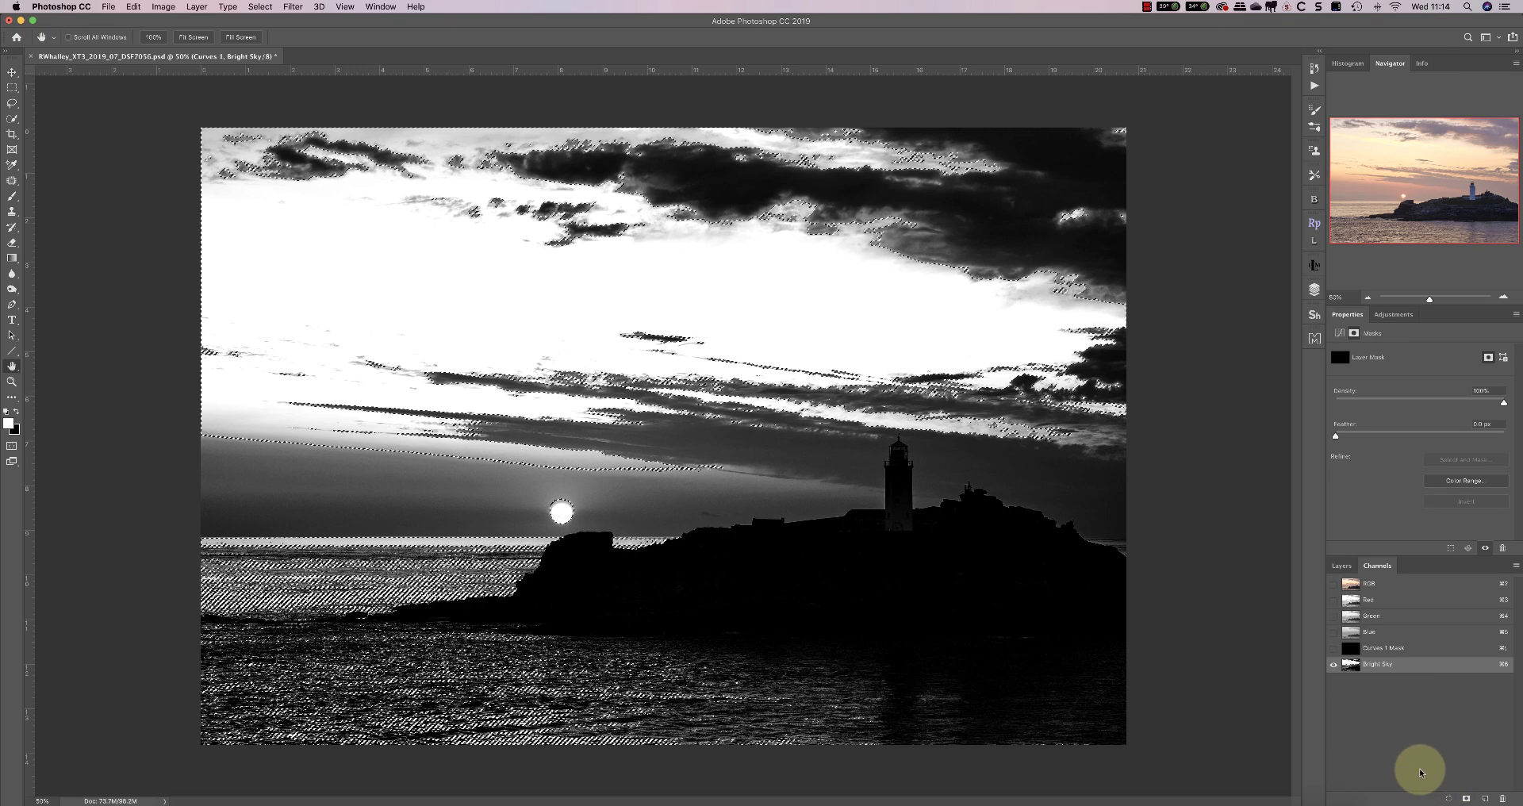
{"action": "left_click", "coordinate": [1360, 584]}
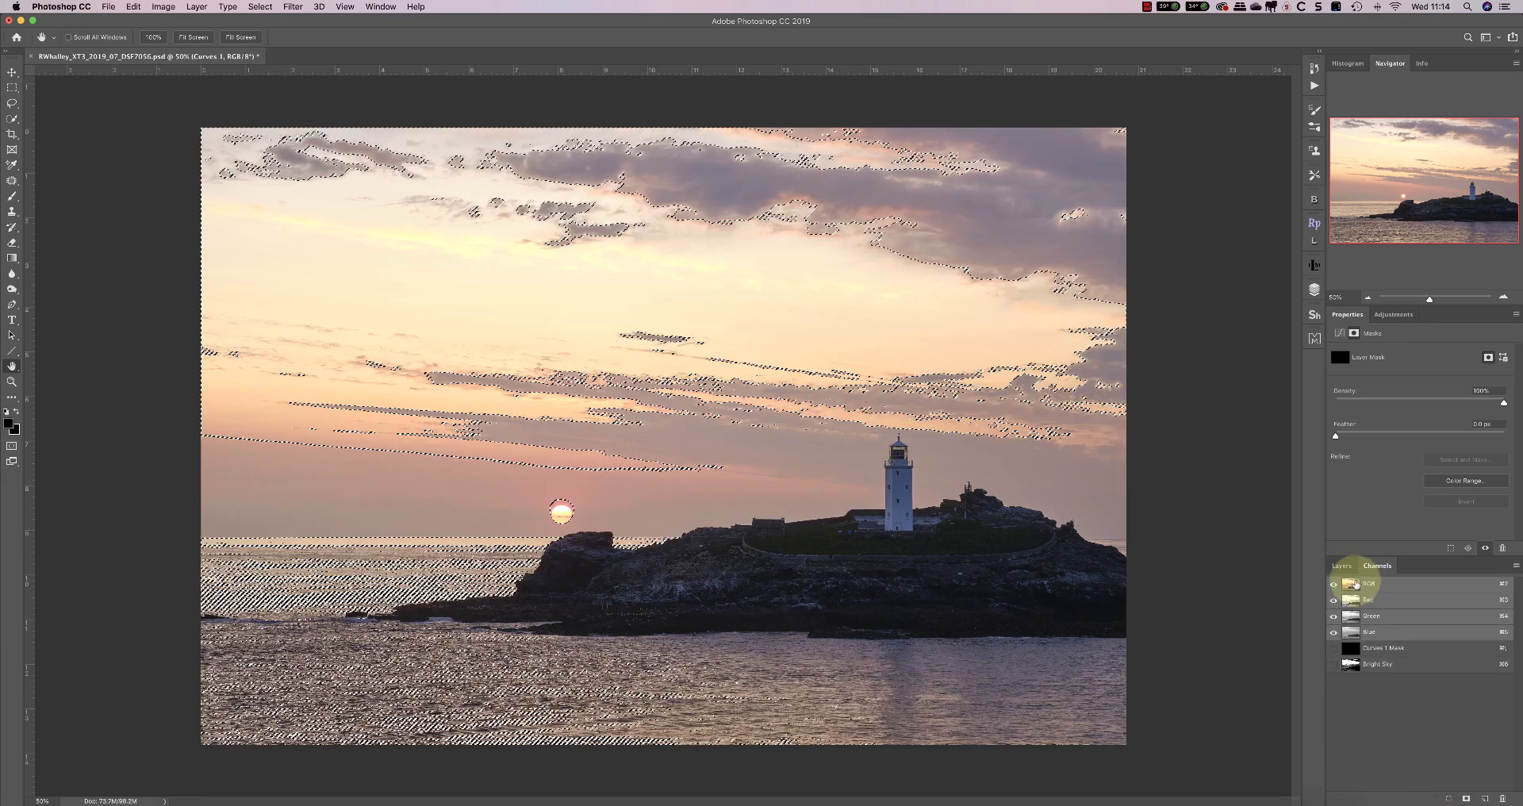
{"action": "left_click", "coordinate": [1342, 566]}
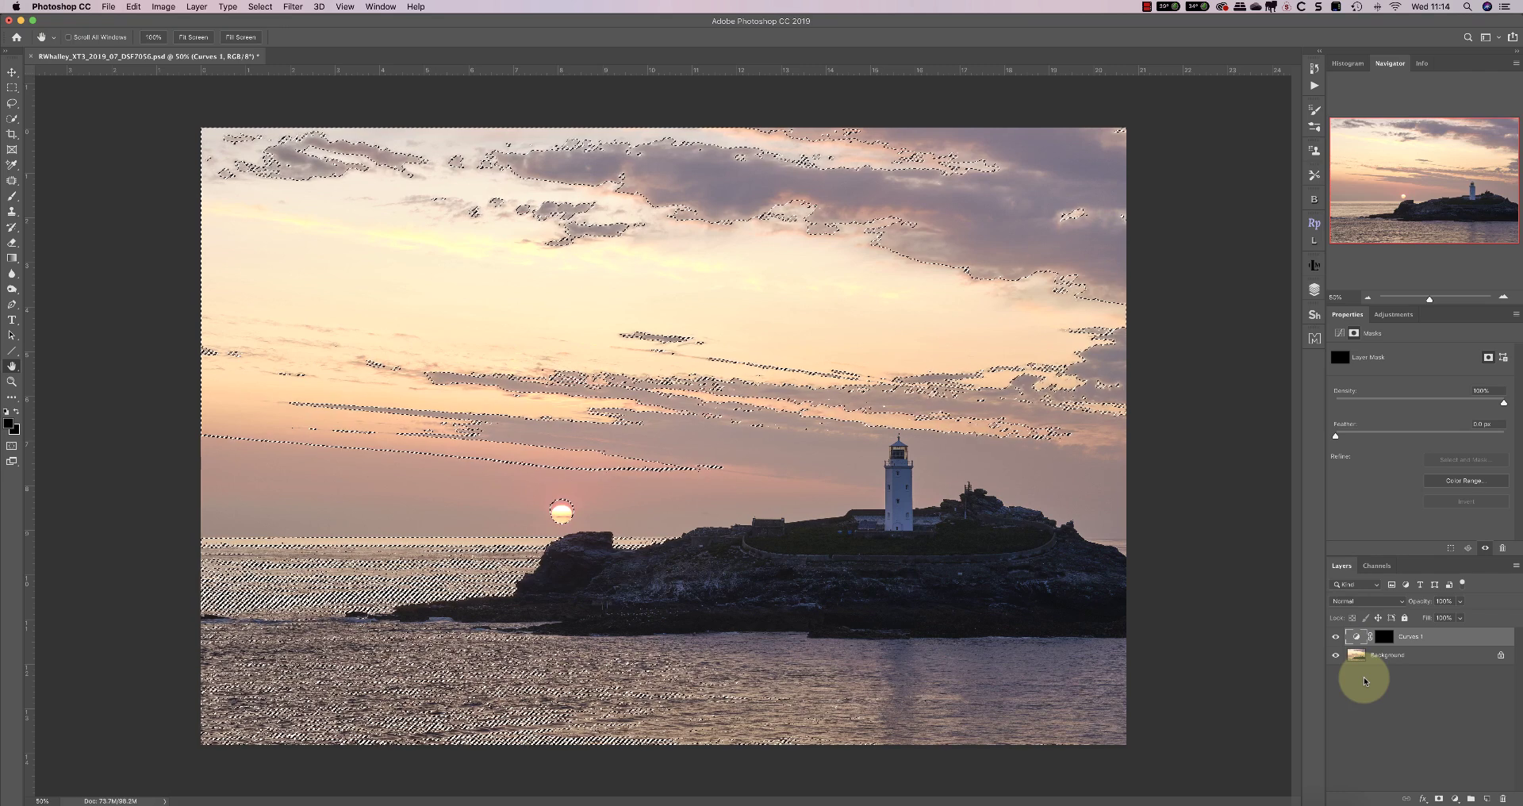
{"action": "left_click", "coordinate": [1384, 636]}
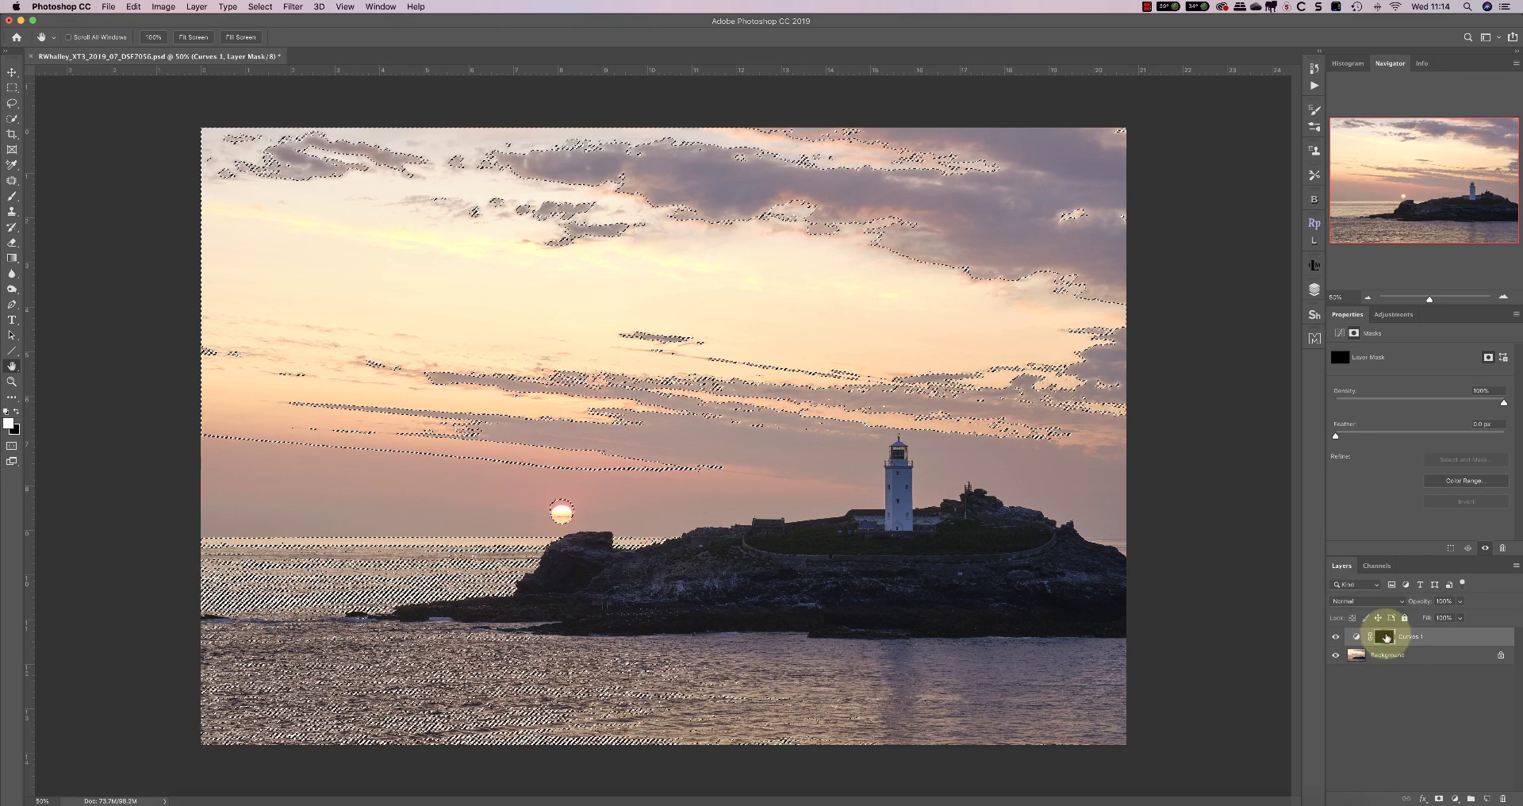
Paint white over the bright sky on the Curves mask with a much larger soft brush
{"action": "left_click", "coordinate": [12, 195]}
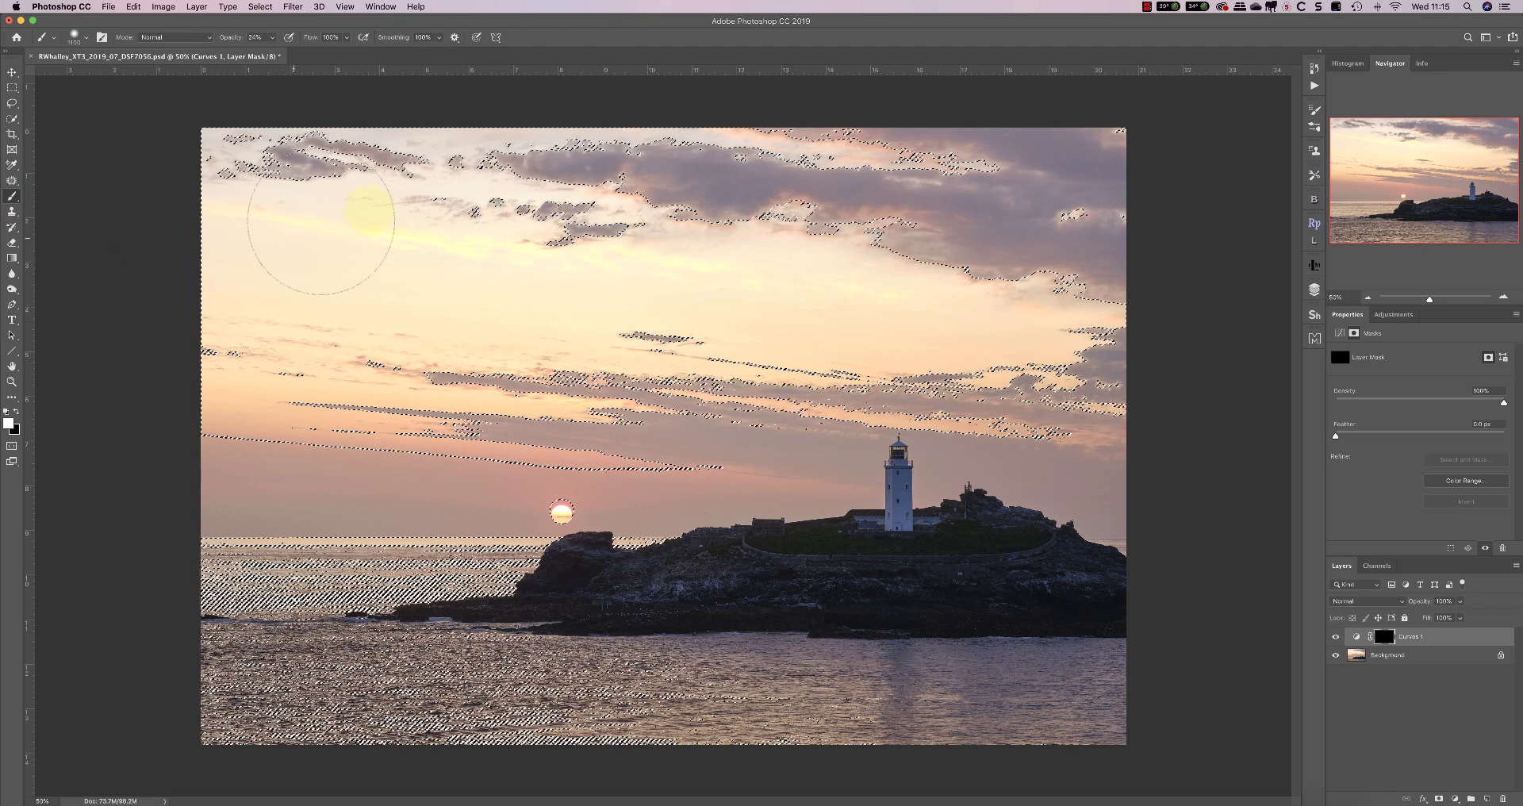
{"action": "key", "text": "bracketright"}
{"action": "key", "text": "bracketright"}
{"action": "key", "text": "bracketright"}
{"action": "key", "text": "bracketright"}
{"action": "key", "text": "bracketright"}
{"action": "key", "text": "bracketright"}
{"action": "key", "text": "bracketright"}
{"action": "key", "text": "bracketright"}
{"action": "key", "text": "bracketright"}
{"action": "key", "text": "bracketright"}
{"action": "key", "text": "bracketright"}
{"action": "key", "text": "bracketright"}
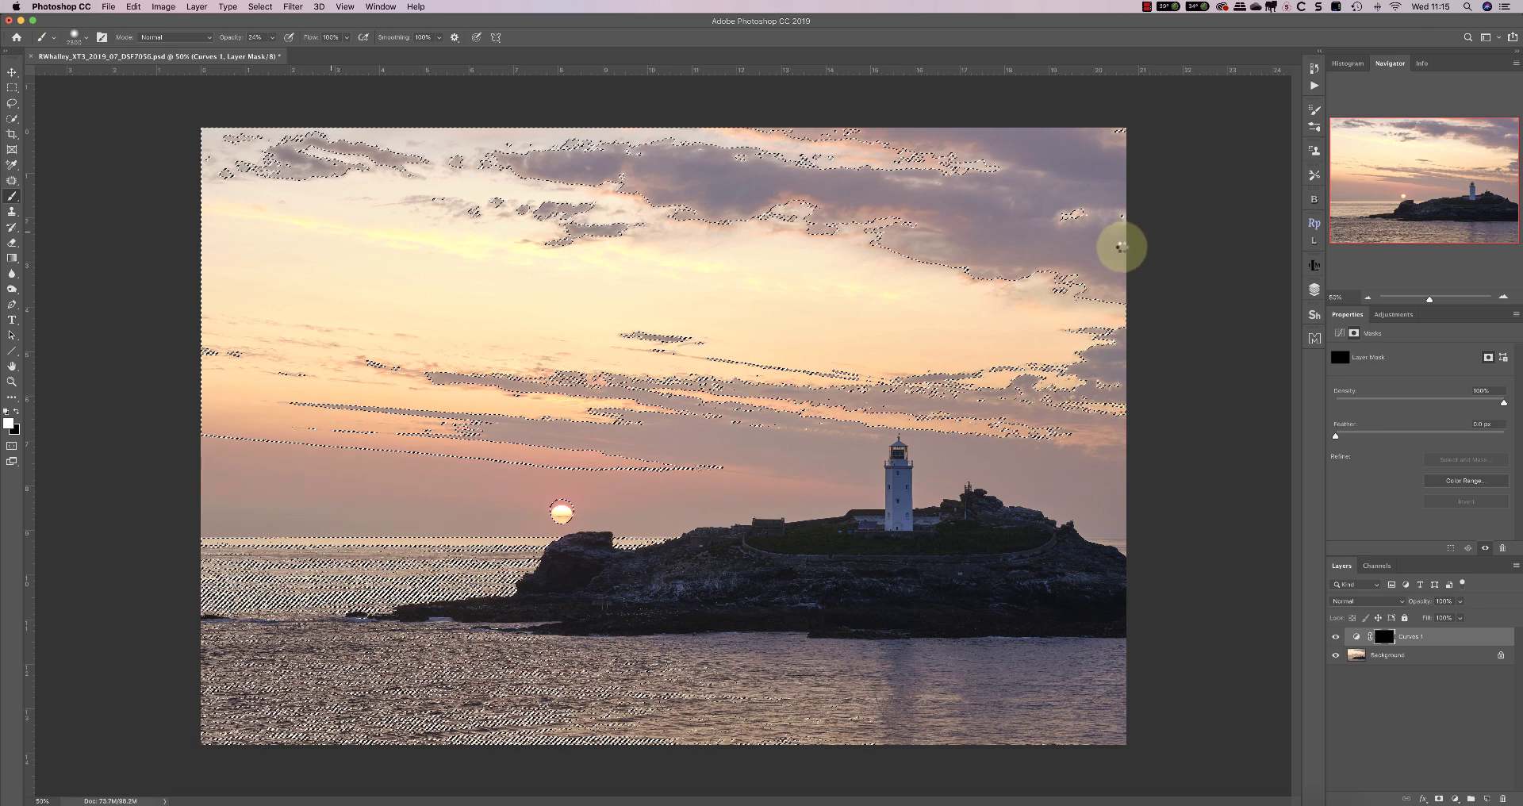
{"action": "mouse_move", "coordinate": [1120, 247]}
{"action": "left_mouse_down"}
{"action": "mouse_move", "coordinate": [544, 222]}
{"action": "mouse_move", "coordinate": [517, 236]}
{"action": "left_mouse_up"}
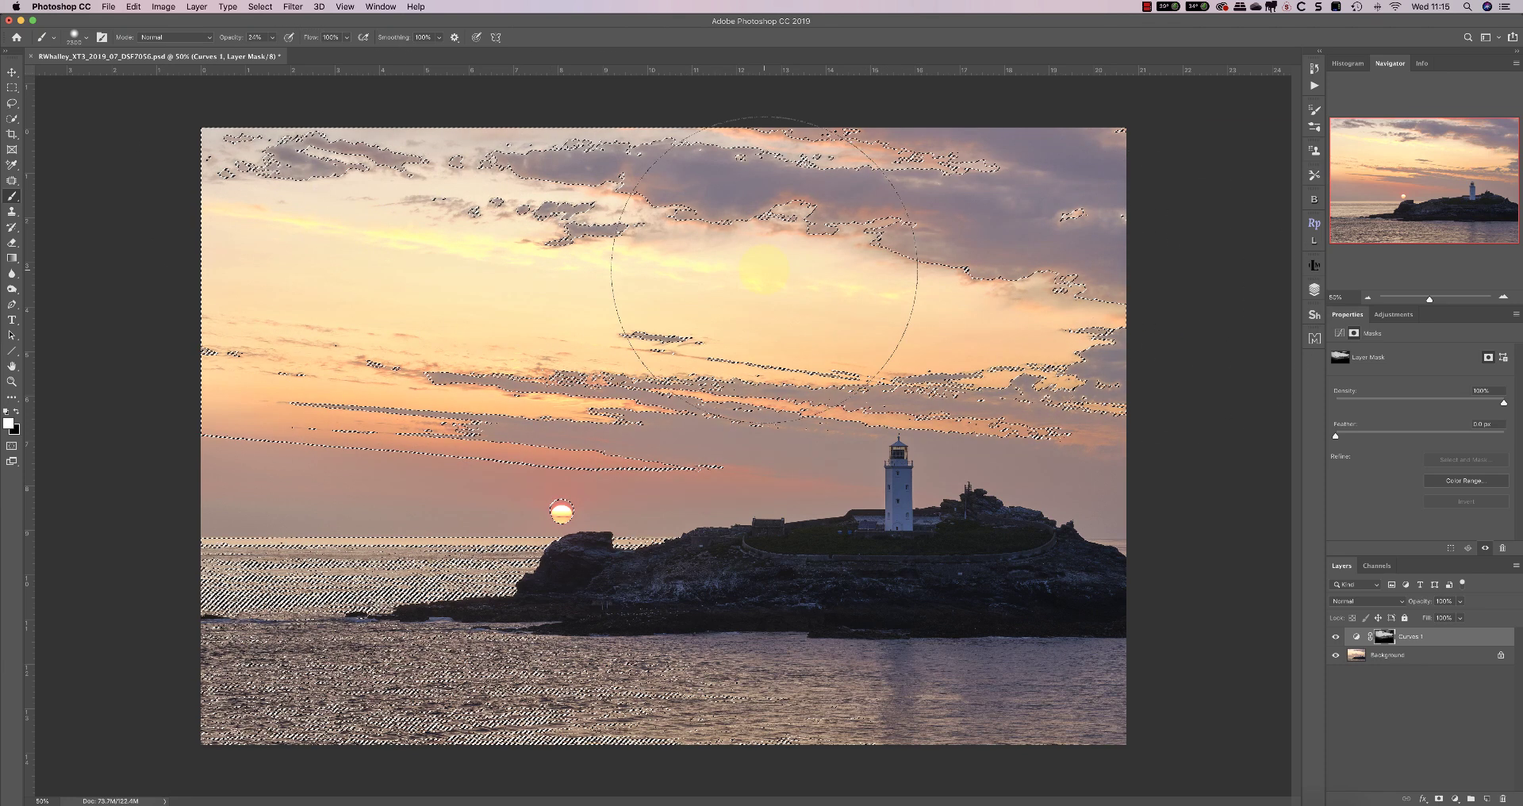
Reduce the brush size for finer work on the sky mask and deselect the selection
{"action": "key", "text": "bracketleft"}
{"action": "key", "text": "bracketleft"}
{"action": "key", "text": "bracketleft"}
{"action": "key", "text": "bracketleft"}
{"action": "key", "text": "bracketleft"}
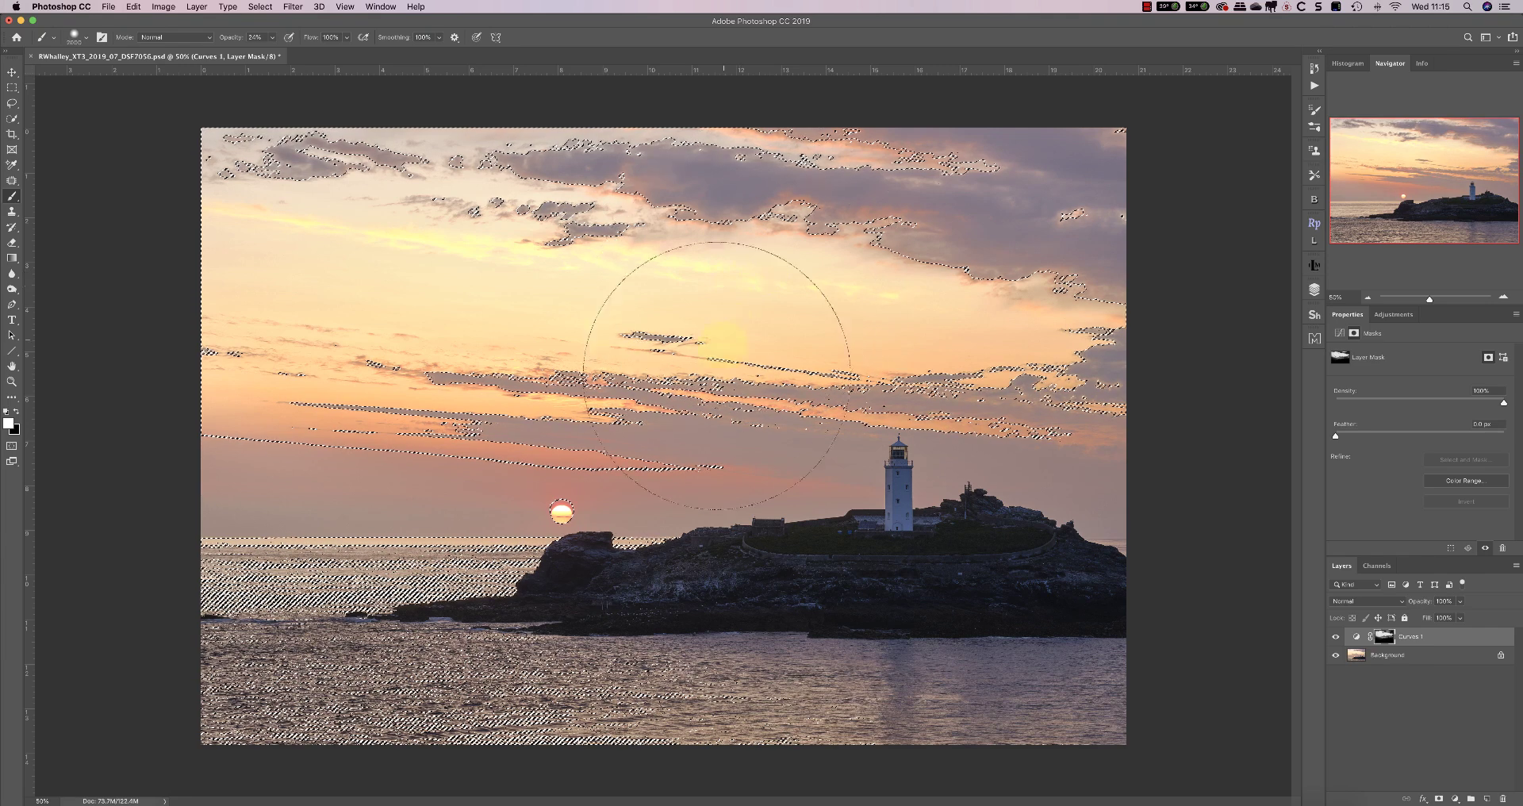
{"action": "key", "text": "bracketleft"}
{"action": "key", "text": "bracketleft"}
{"action": "key", "text": "bracketleft"}
{"action": "key", "text": "bracketleft"}
{"action": "key", "text": "bracketleft"}
{"action": "key", "text": "bracketleft"}
{"action": "key", "text": "bracketleft"}
{"action": "key", "text": "bracketleft"}
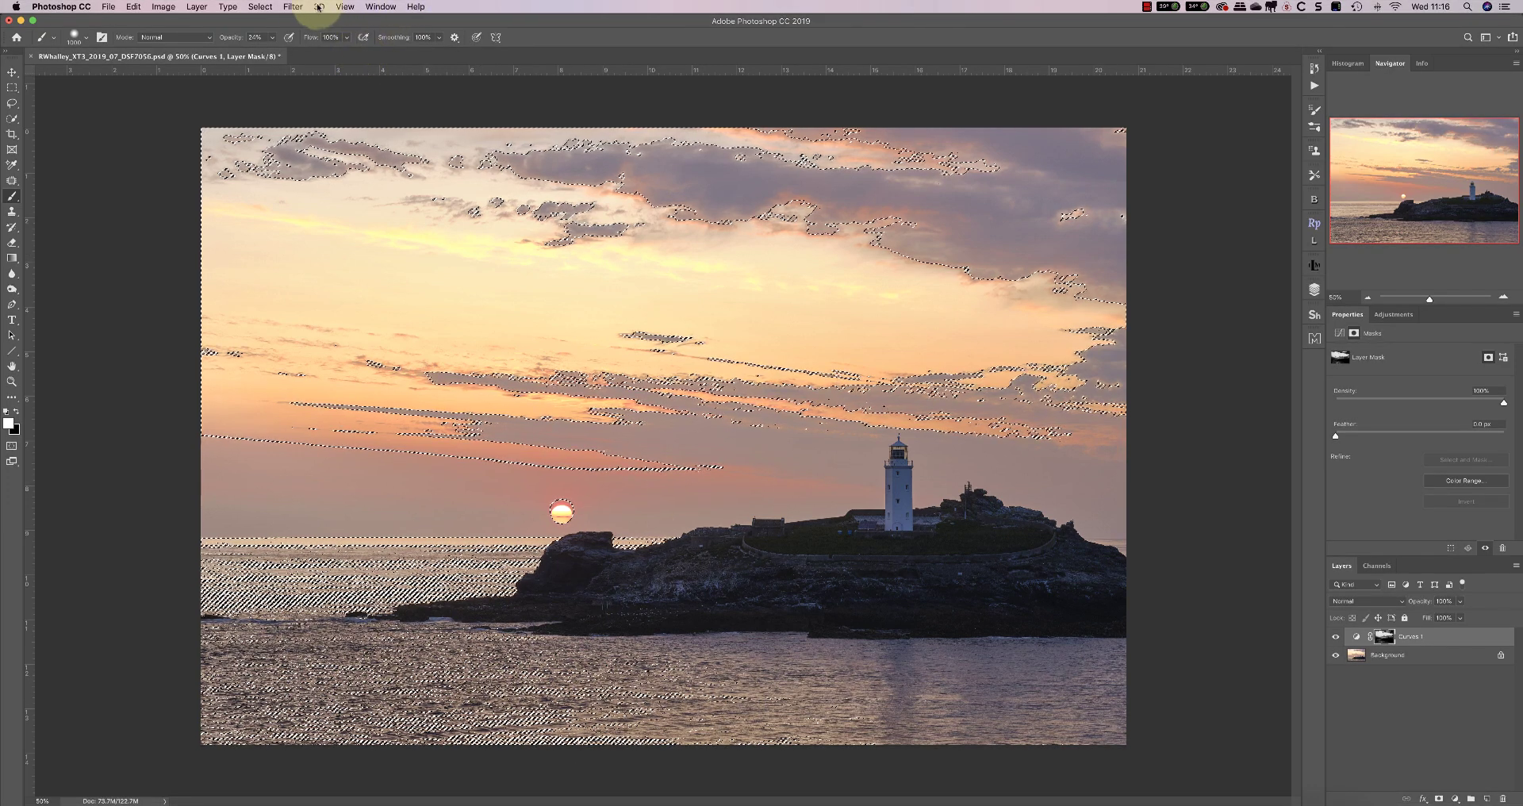
{"action": "left_click", "coordinate": [260, 6]}
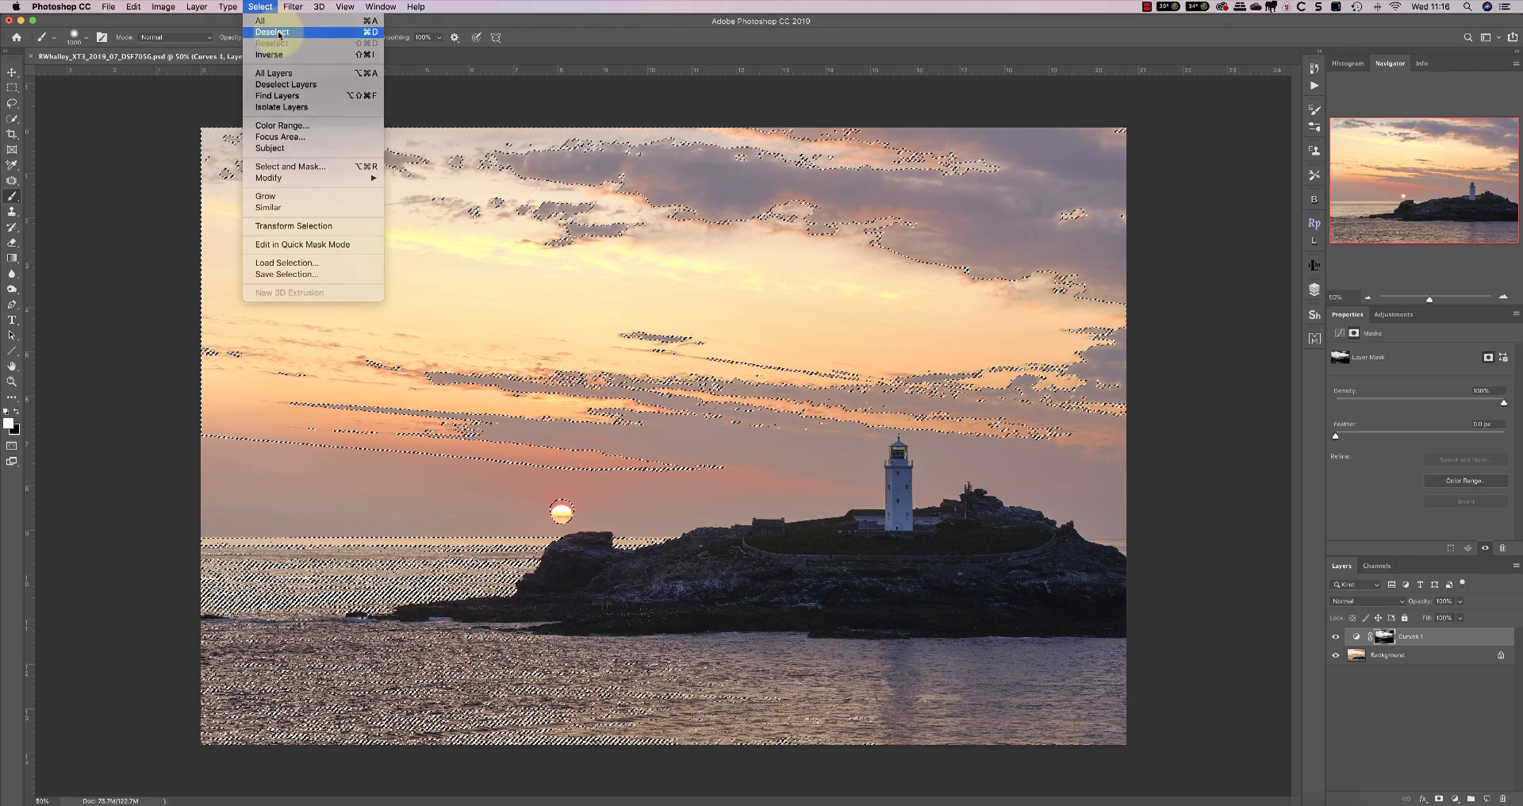
{"action": "left_click", "coordinate": [290, 35]}
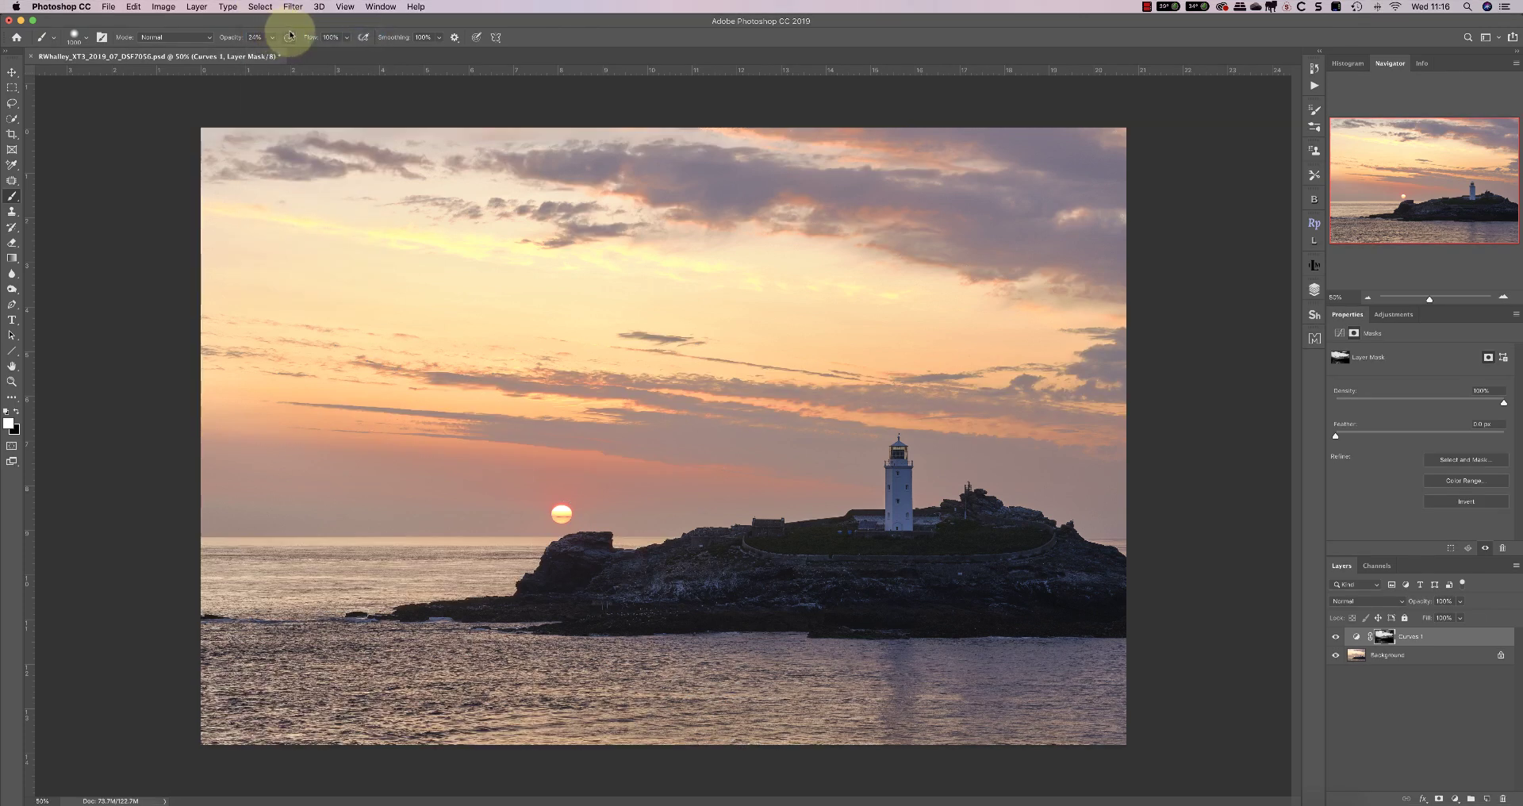
Compare the image with the Curves layer off and on, and check its painted mask against the Bright Sky channel
{"action": "left_click", "coordinate": [1336, 637]}
{"action": "left_click", "coordinate": [1335, 639]}
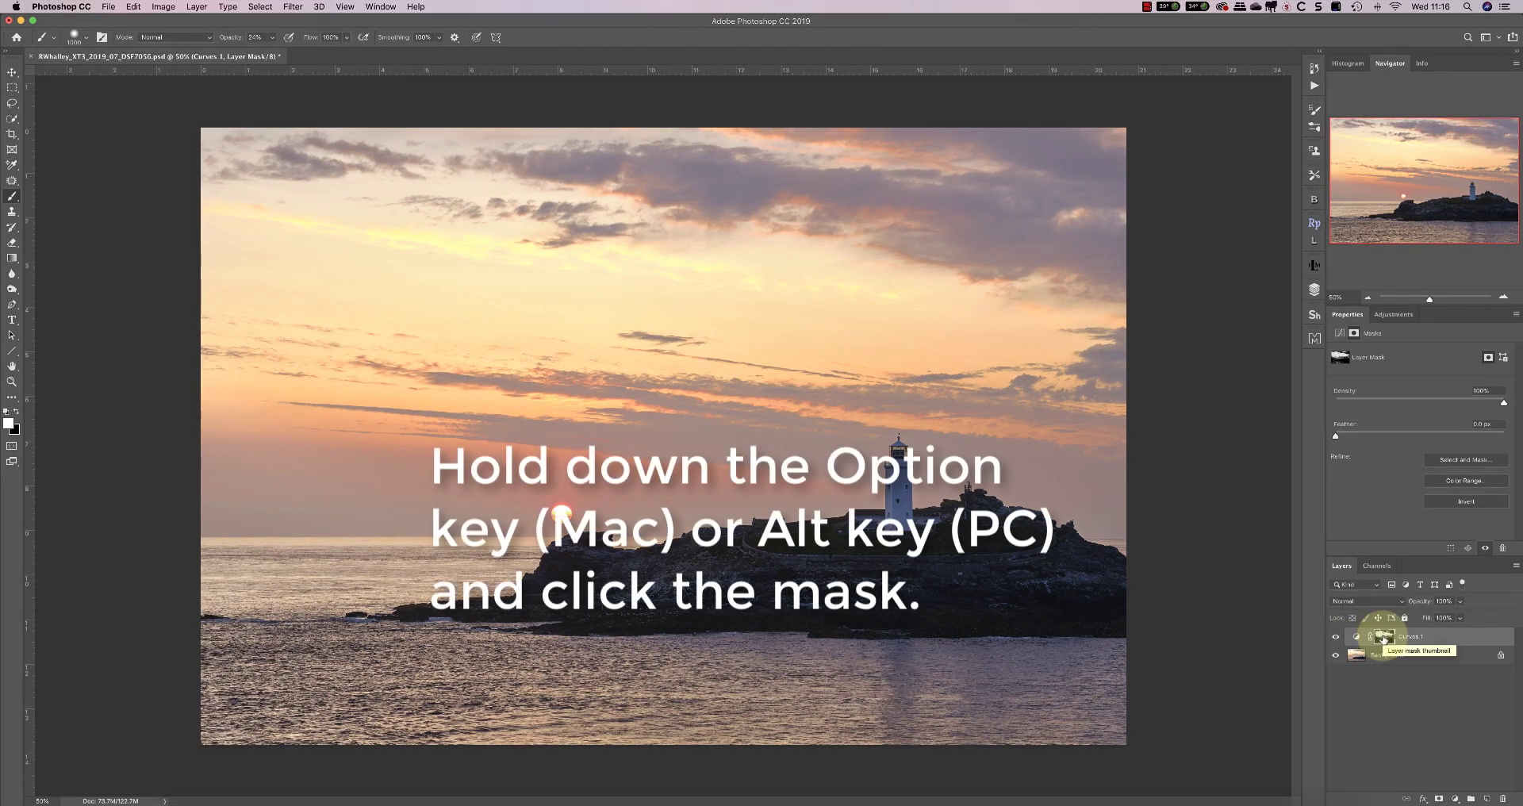
{"action": "left_click", "coordinate": [1384, 637], "text": "alt"}
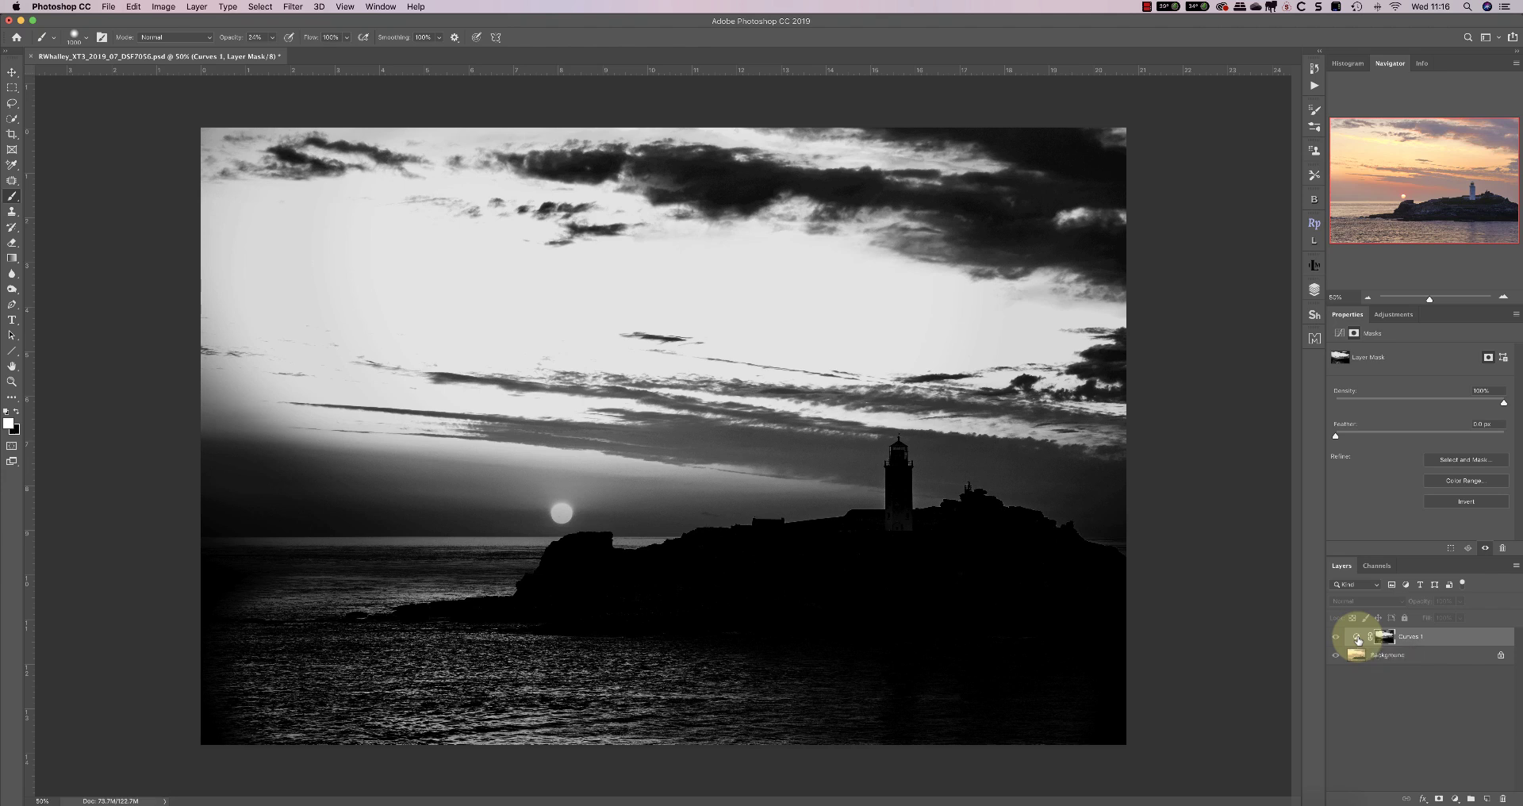
{"action": "left_click", "coordinate": [1376, 565]}
{"action": "left_click", "coordinate": [1352, 667]}
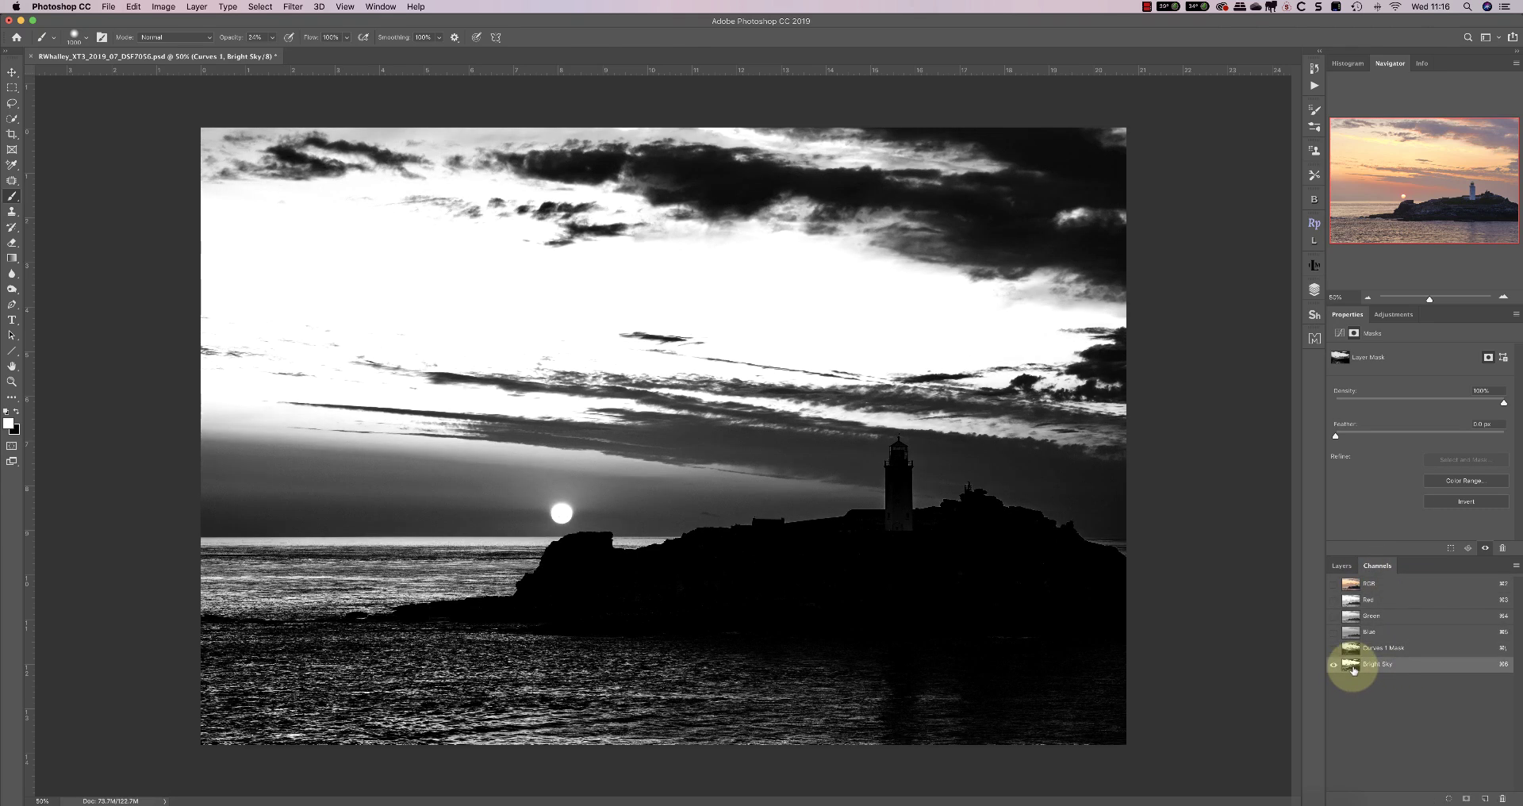
{"action": "left_click", "coordinate": [1349, 584]}
{"action": "left_click", "coordinate": [1341, 565]}
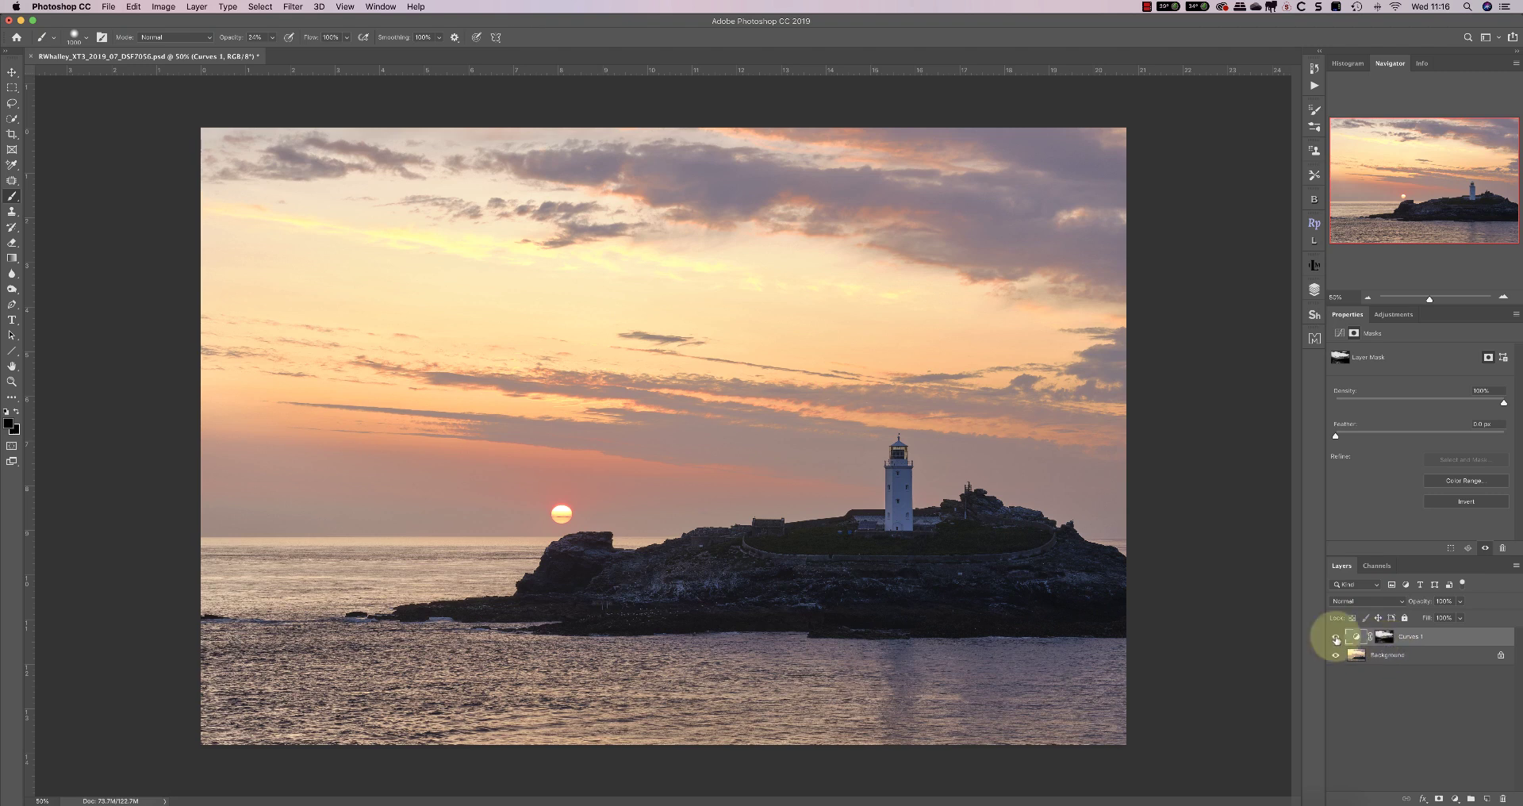
Lower the Curves layer's opacity to about 75% and show its curve settings
{"action": "left_click", "coordinate": [1460, 601]}
{"action": "left_click_drag", "start_coordinate": [1452, 615], "coordinate": [1446, 617]}
{"action": "left_click", "coordinate": [1359, 636]}
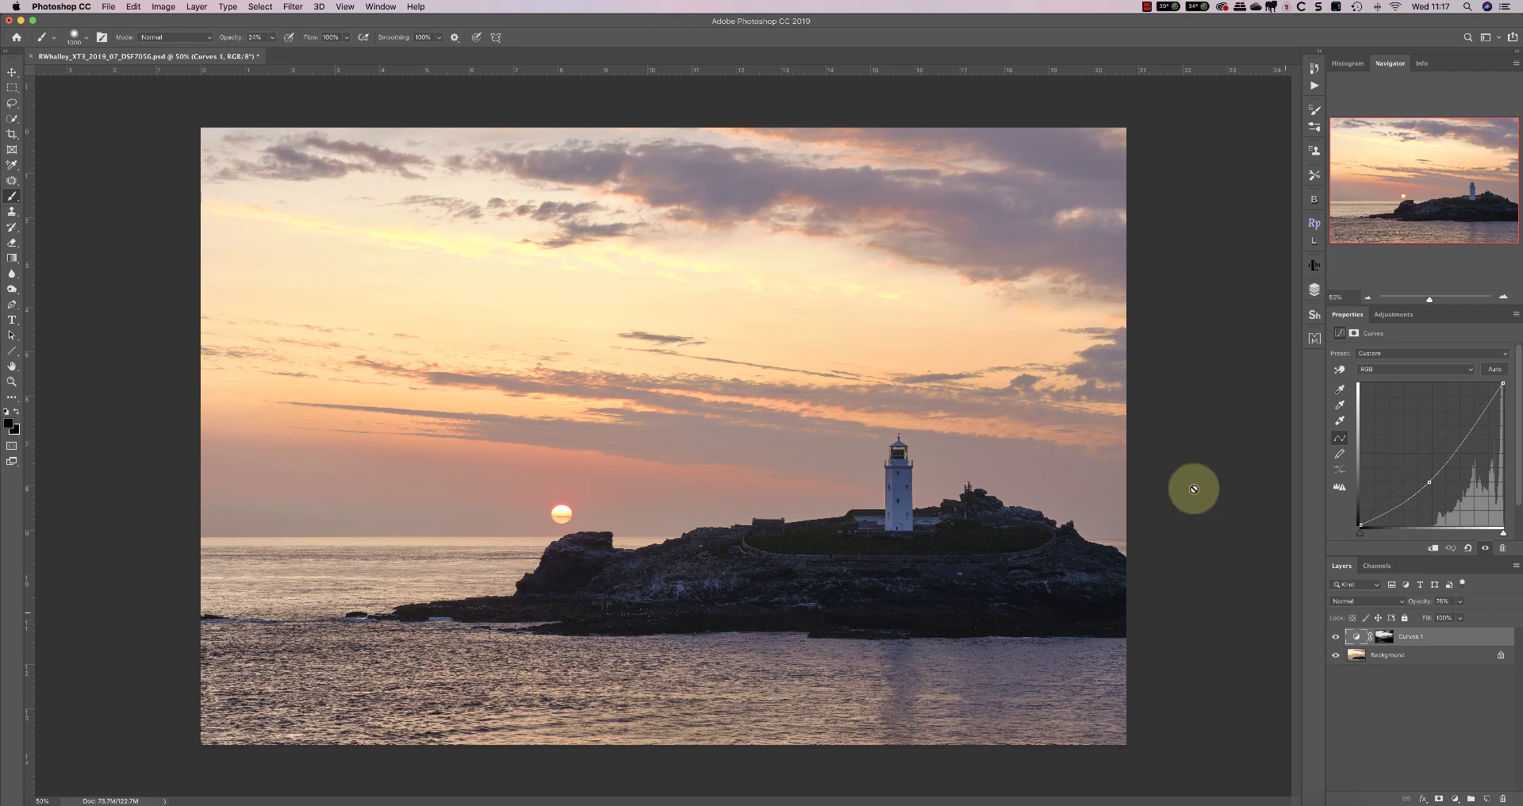
Create a shadows luminosity mask of the photo and slightly reduce its Shadows Feather
{"action": "left_click", "coordinate": [1311, 263]}
{"action": "left_click", "coordinate": [1199, 340]}
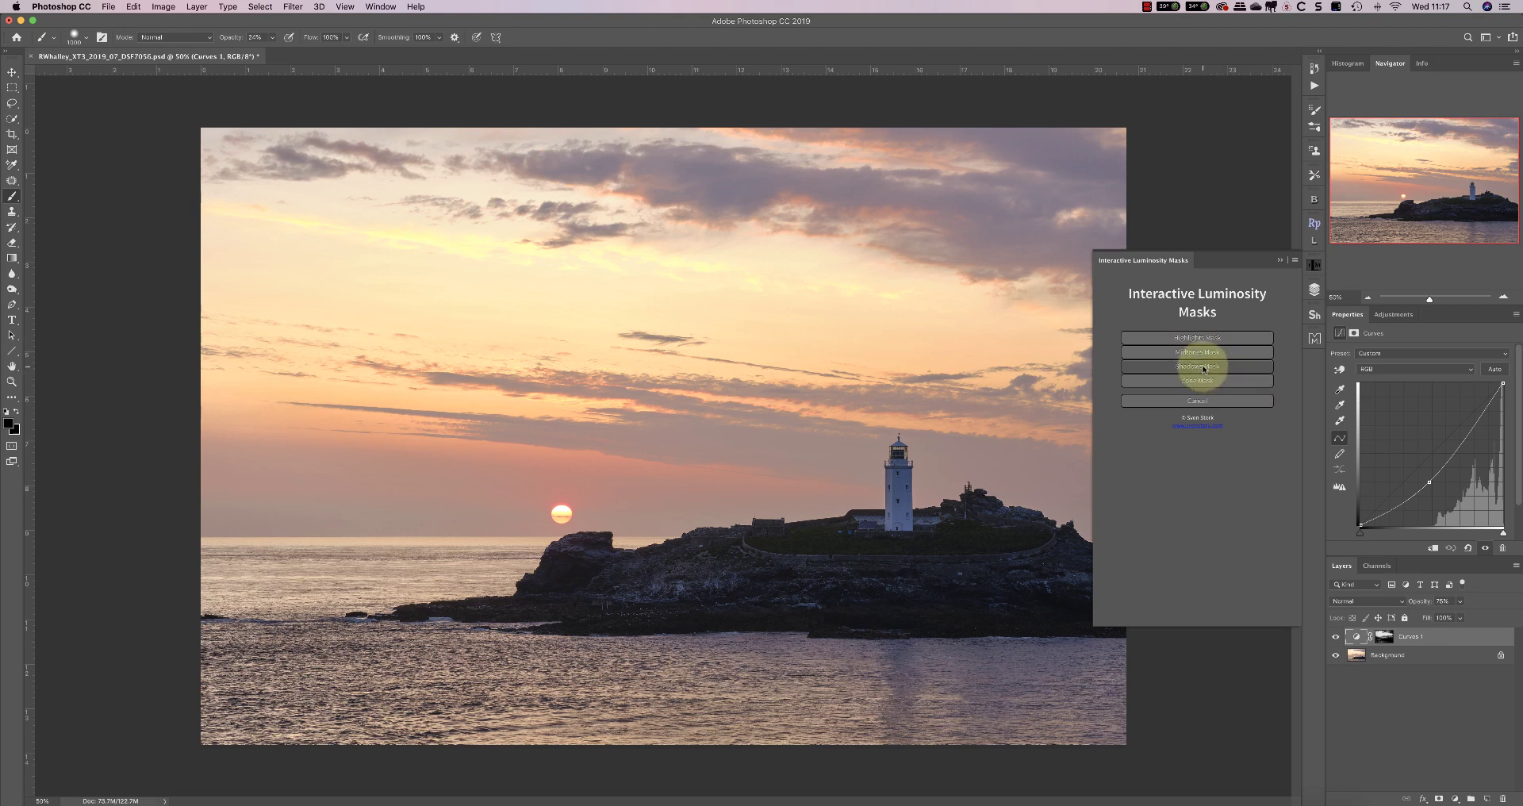
{"action": "left_click", "coordinate": [1203, 368]}
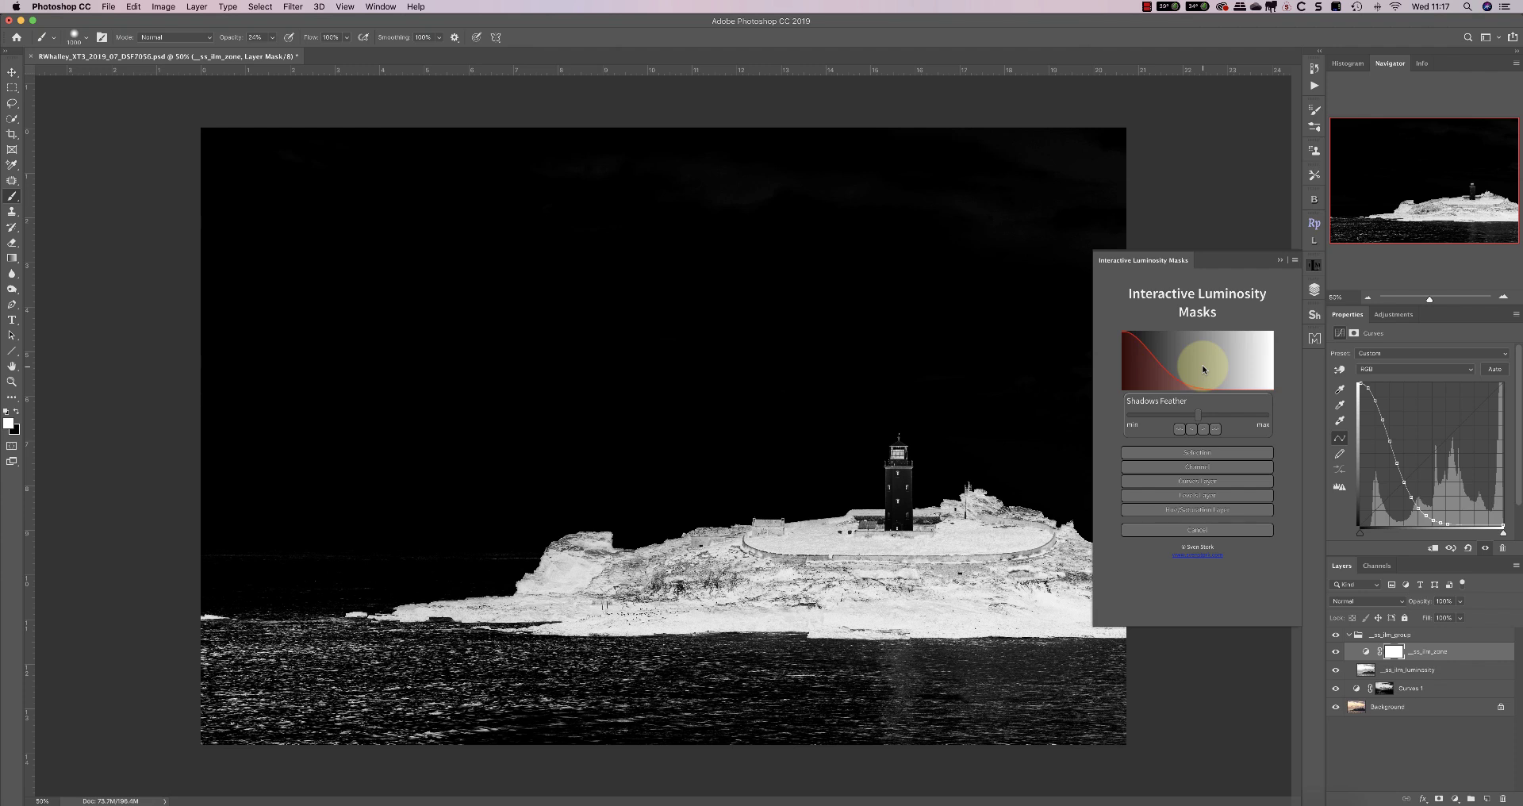
{"action": "mouse_move", "coordinate": [1197, 415]}
{"action": "left_mouse_down"}
{"action": "mouse_move", "coordinate": [1172, 417]}
{"action": "mouse_move", "coordinate": [1190, 416]}
{"action": "left_mouse_up"}
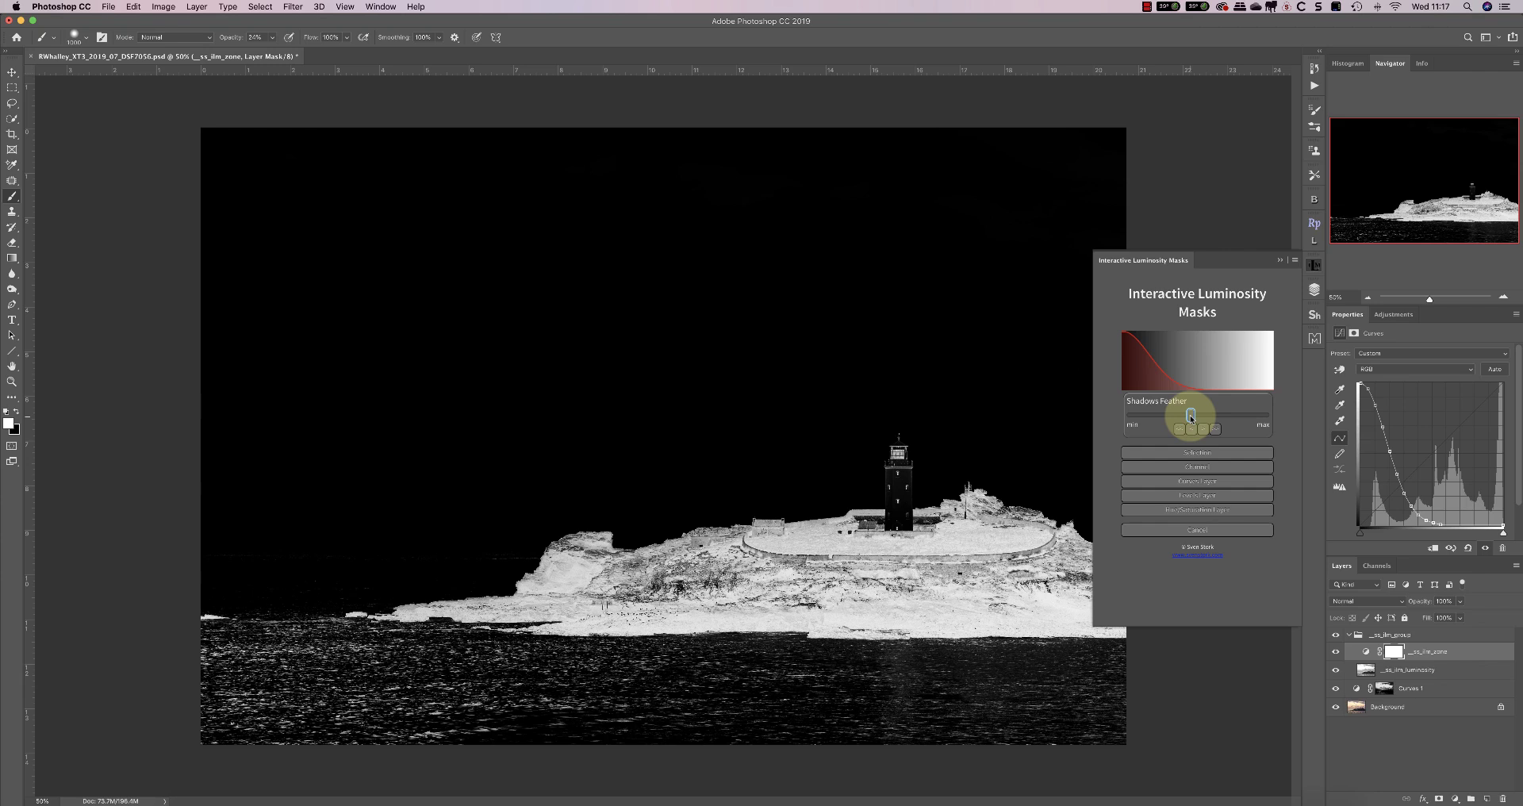
{"action": "mouse_move", "coordinate": [1191, 416]}
{"action": "left_mouse_down"}
{"action": "mouse_move", "coordinate": [1156, 417]}
{"action": "mouse_move", "coordinate": [1196, 419]}
{"action": "left_mouse_up"}
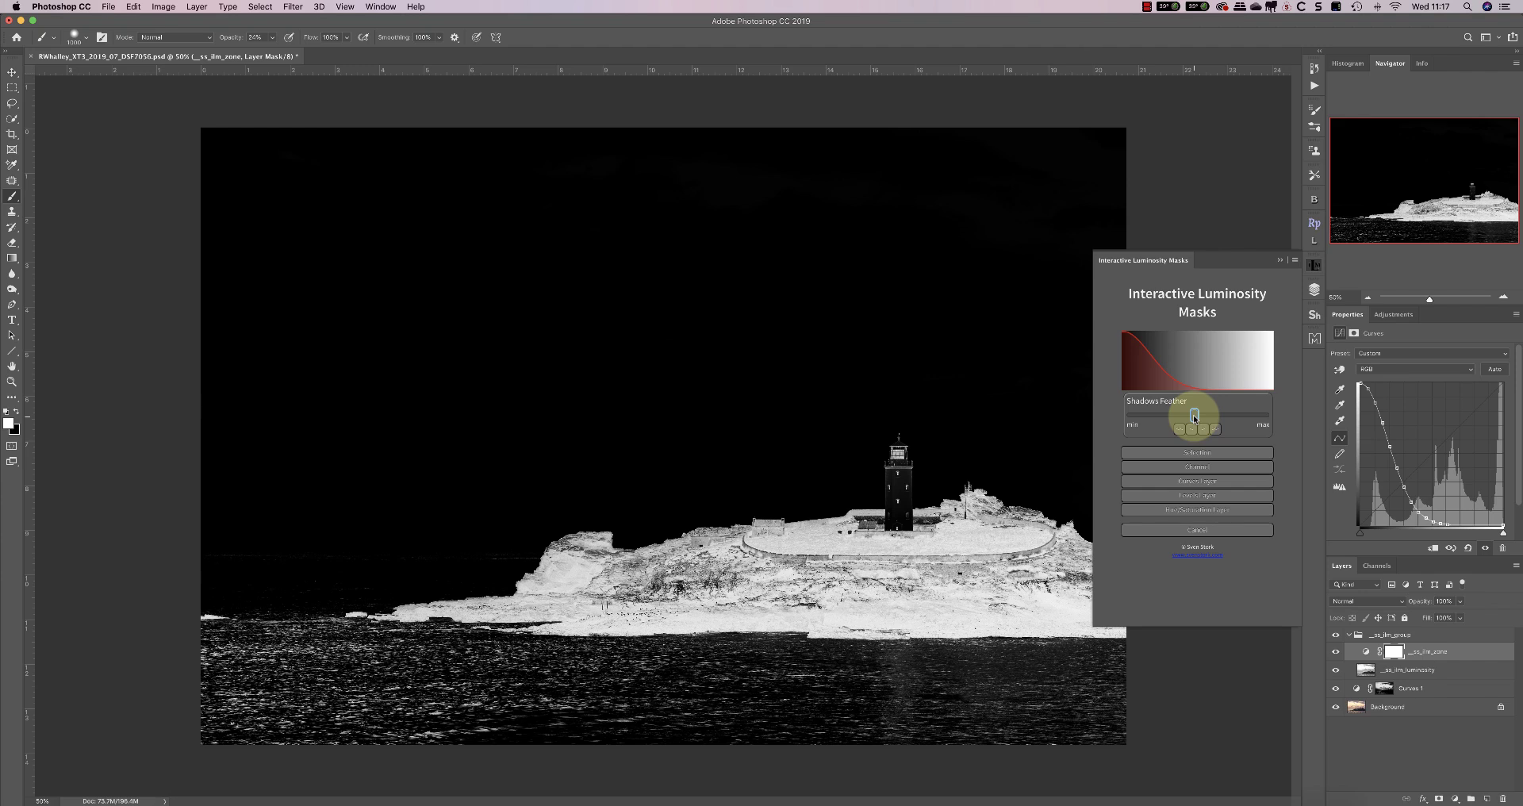
Save the shadows mask as a channel named Dark Rocks and collapse the Interactive Luminosity Masks panel
{"action": "left_click", "coordinate": [1204, 469]}
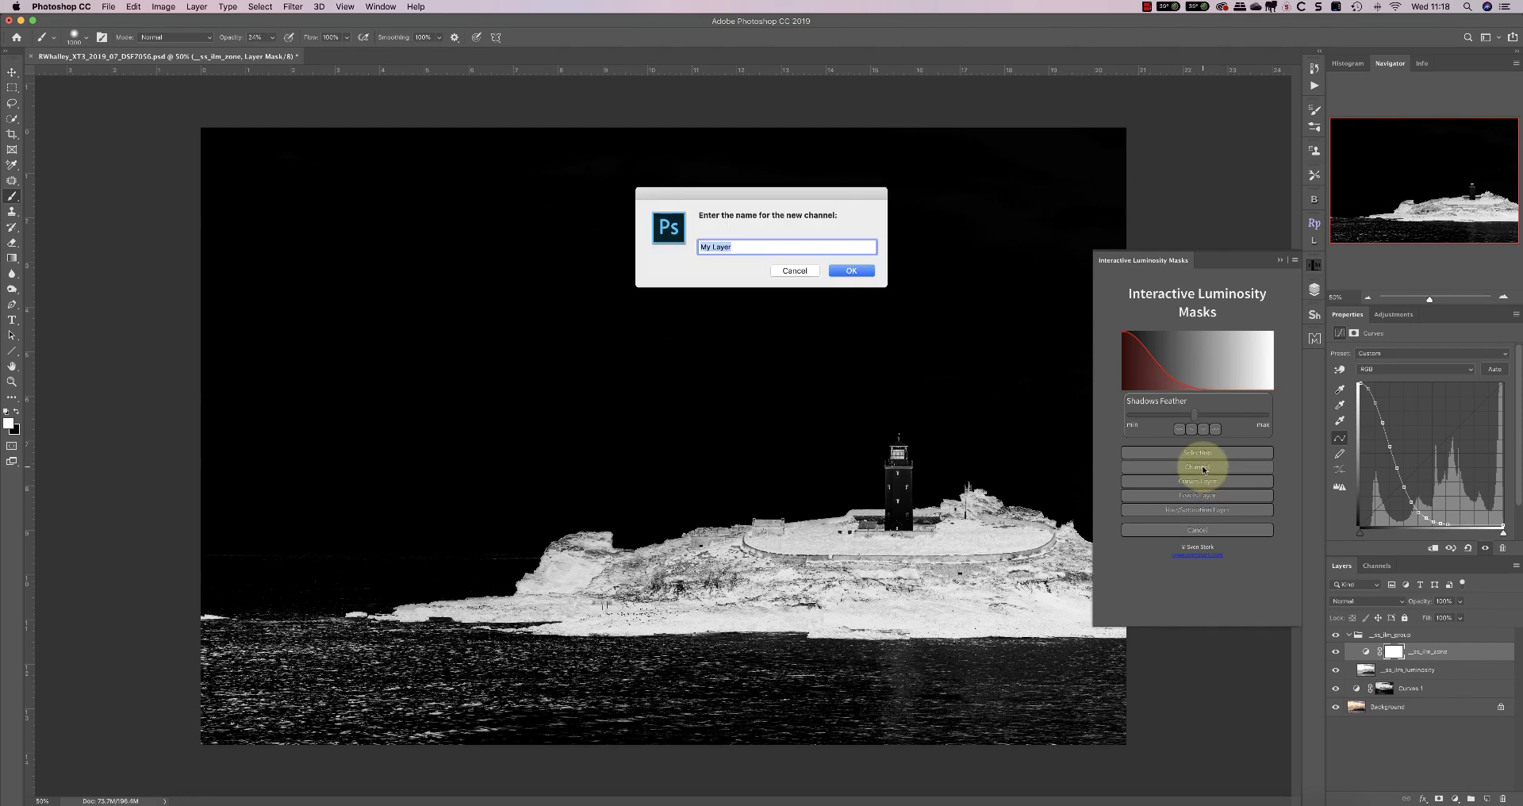
{"action": "type", "text": "Dark Rocks"}
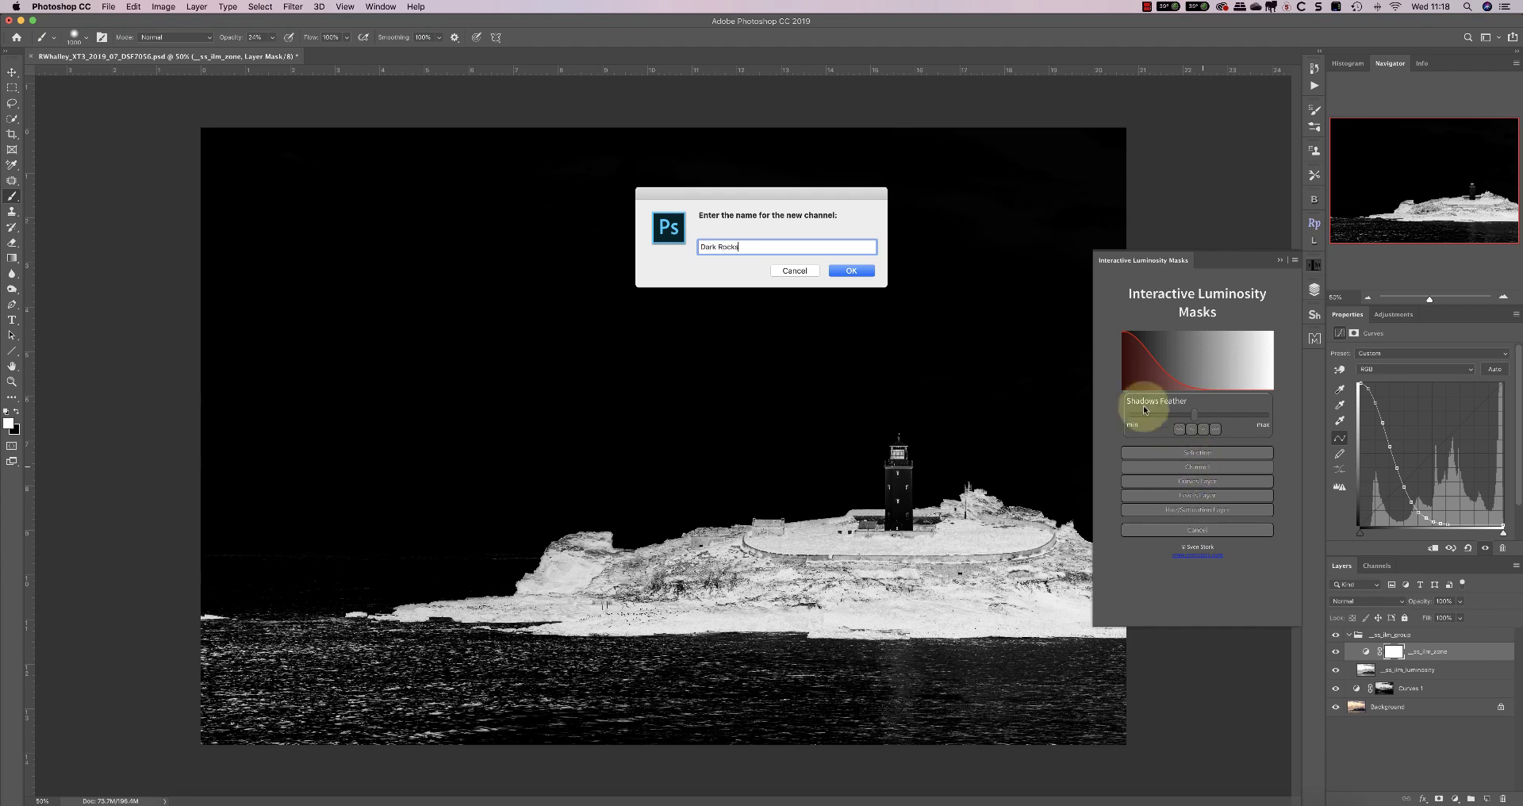
{"action": "left_click", "coordinate": [851, 270]}
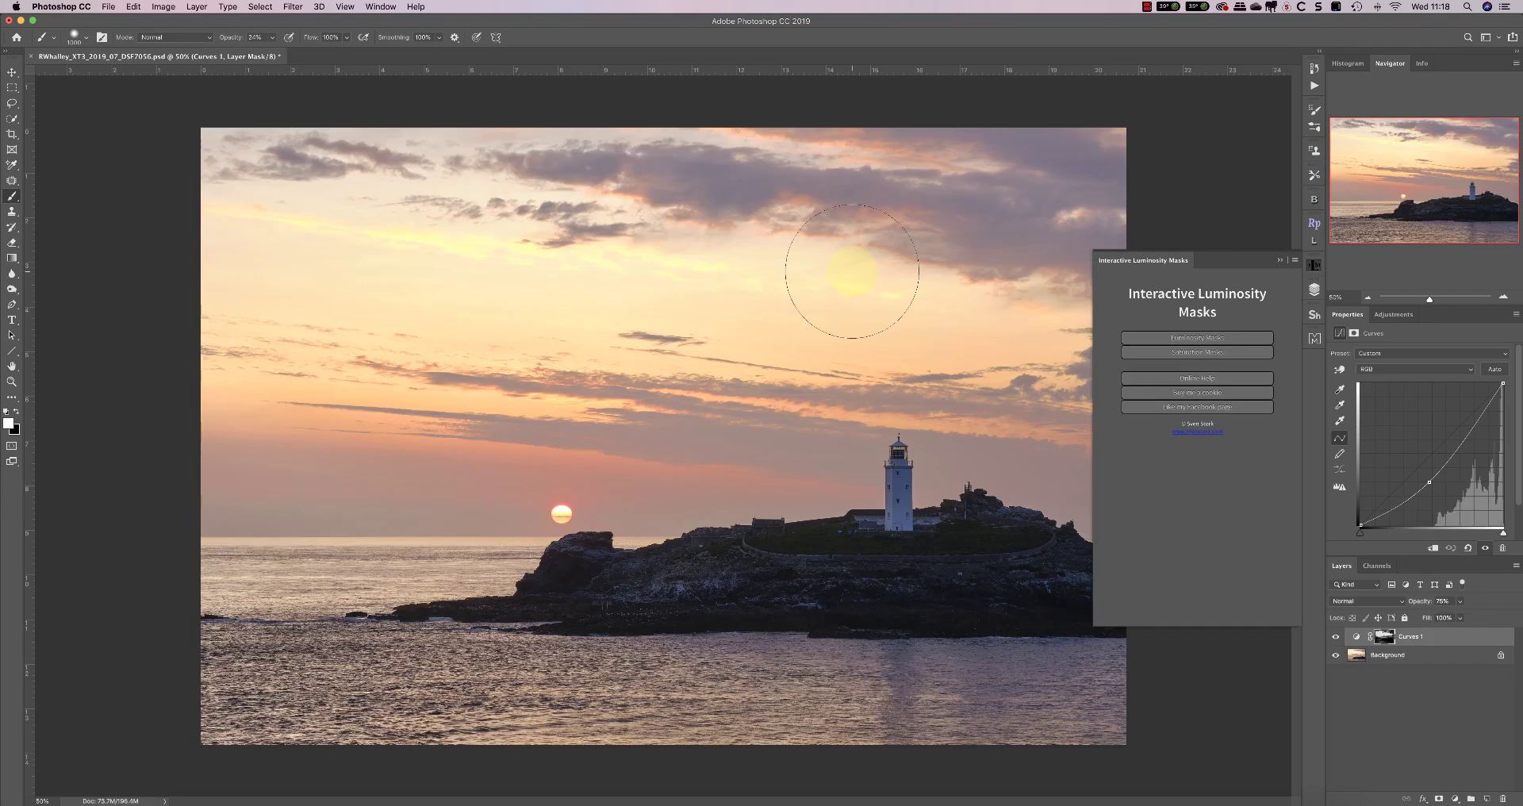
{"action": "left_click", "coordinate": [1280, 259]}
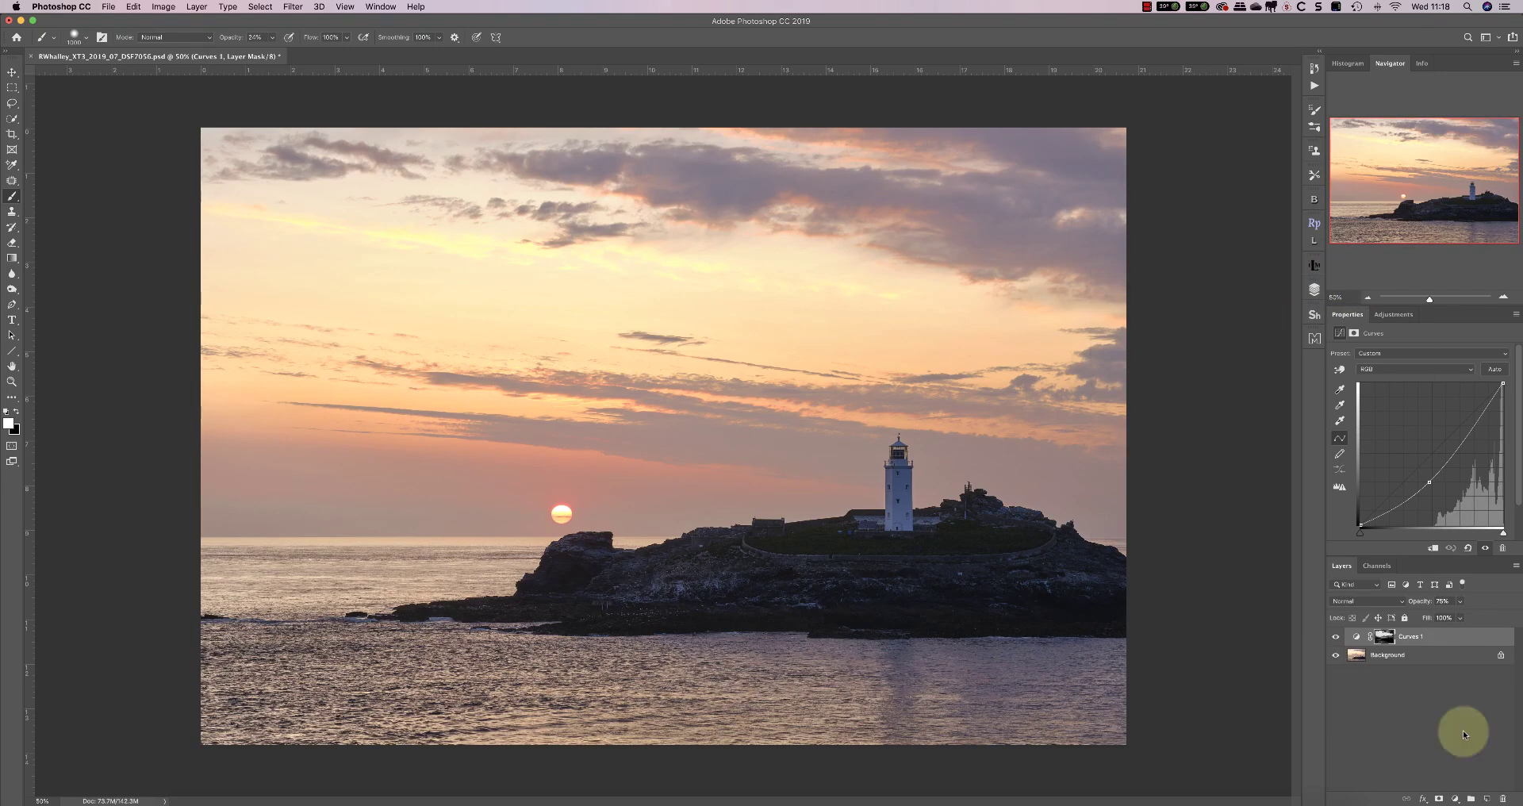
Add a second Curves layer that brightens the image and invert its mask to black
{"action": "left_click", "coordinate": [1393, 315]}
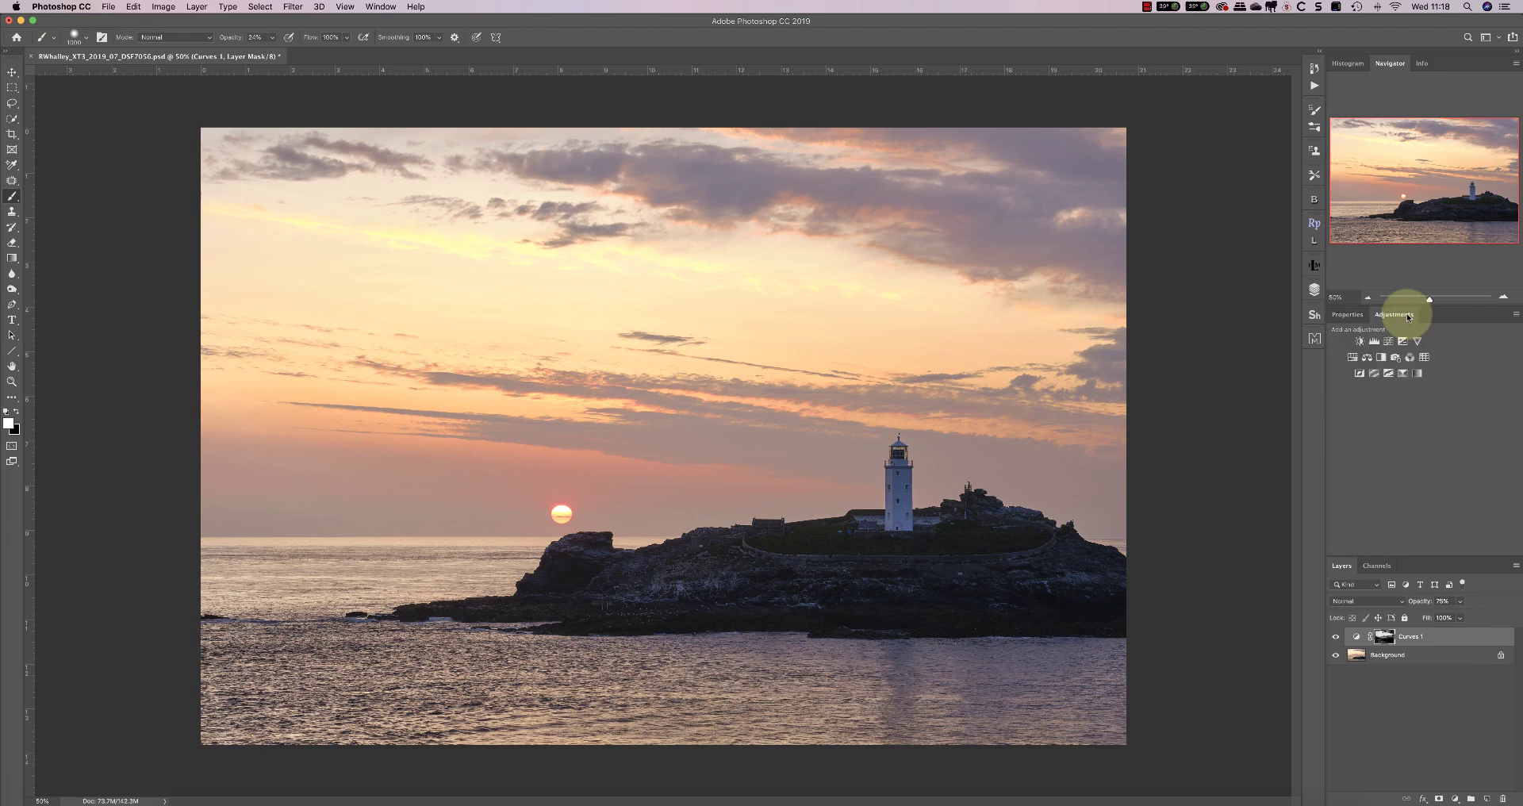
{"action": "left_click", "coordinate": [1388, 342]}
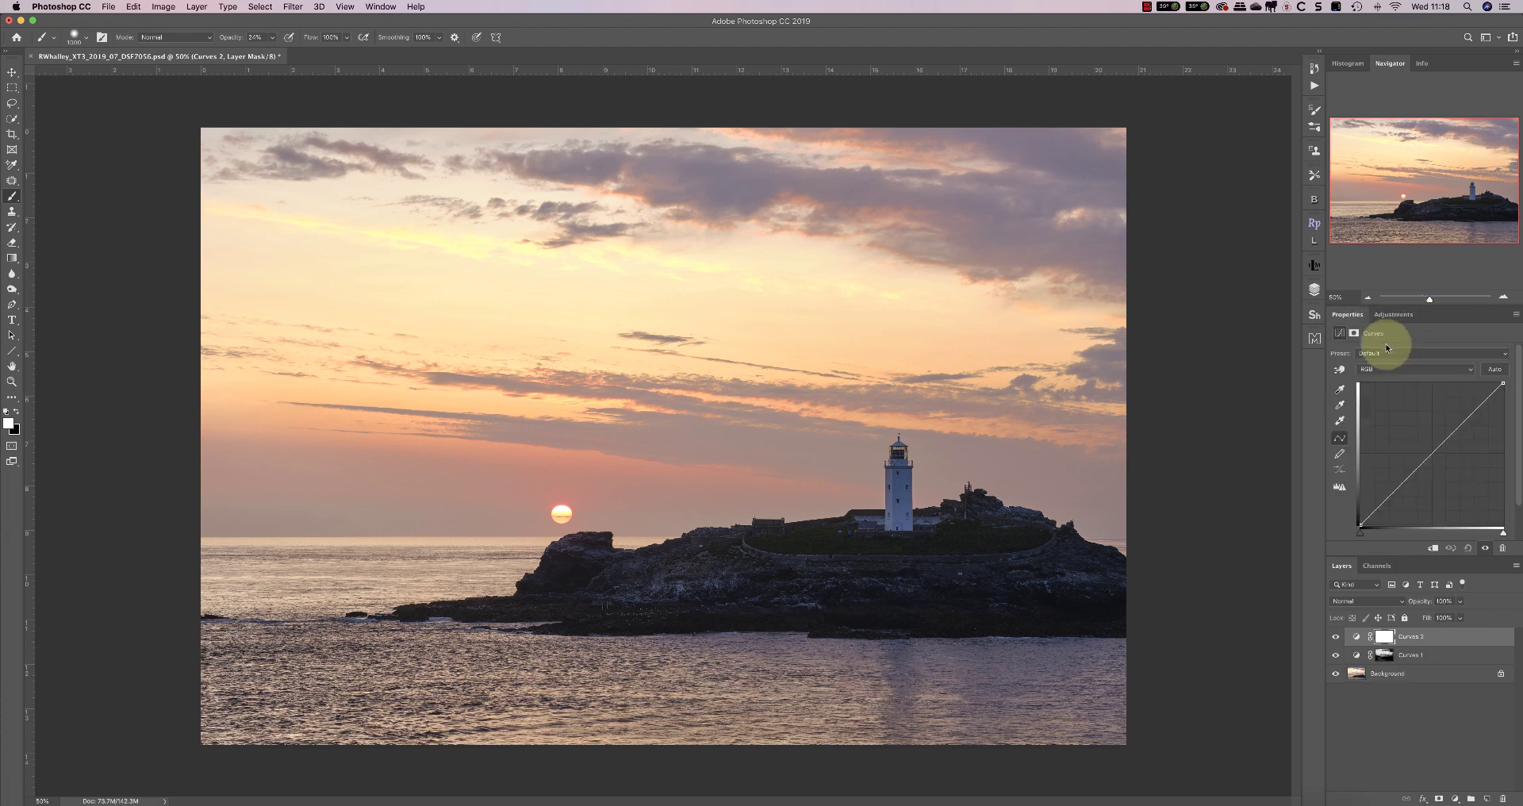
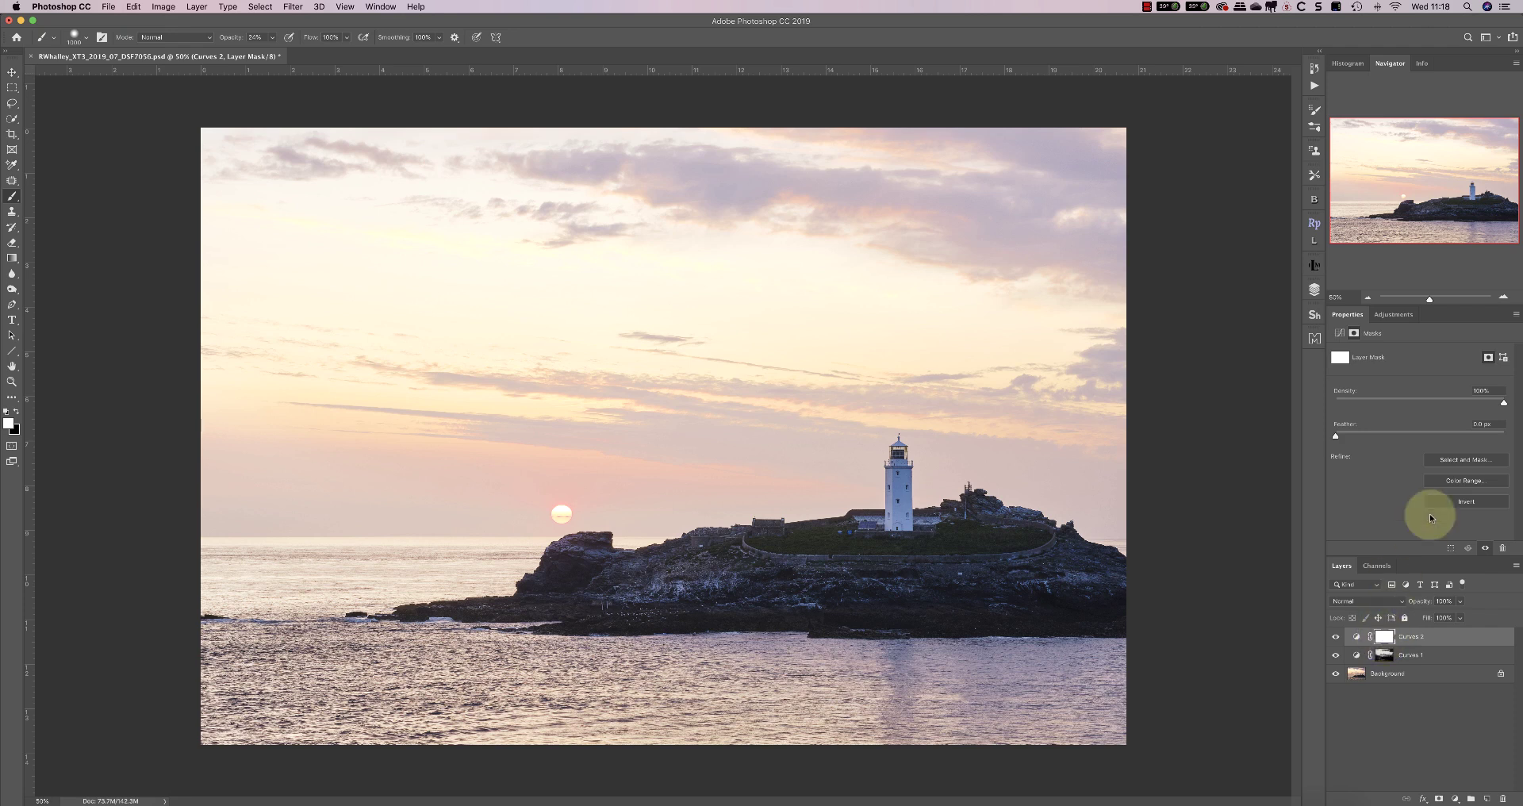
{"action": "left_click", "coordinate": [1434, 501]}
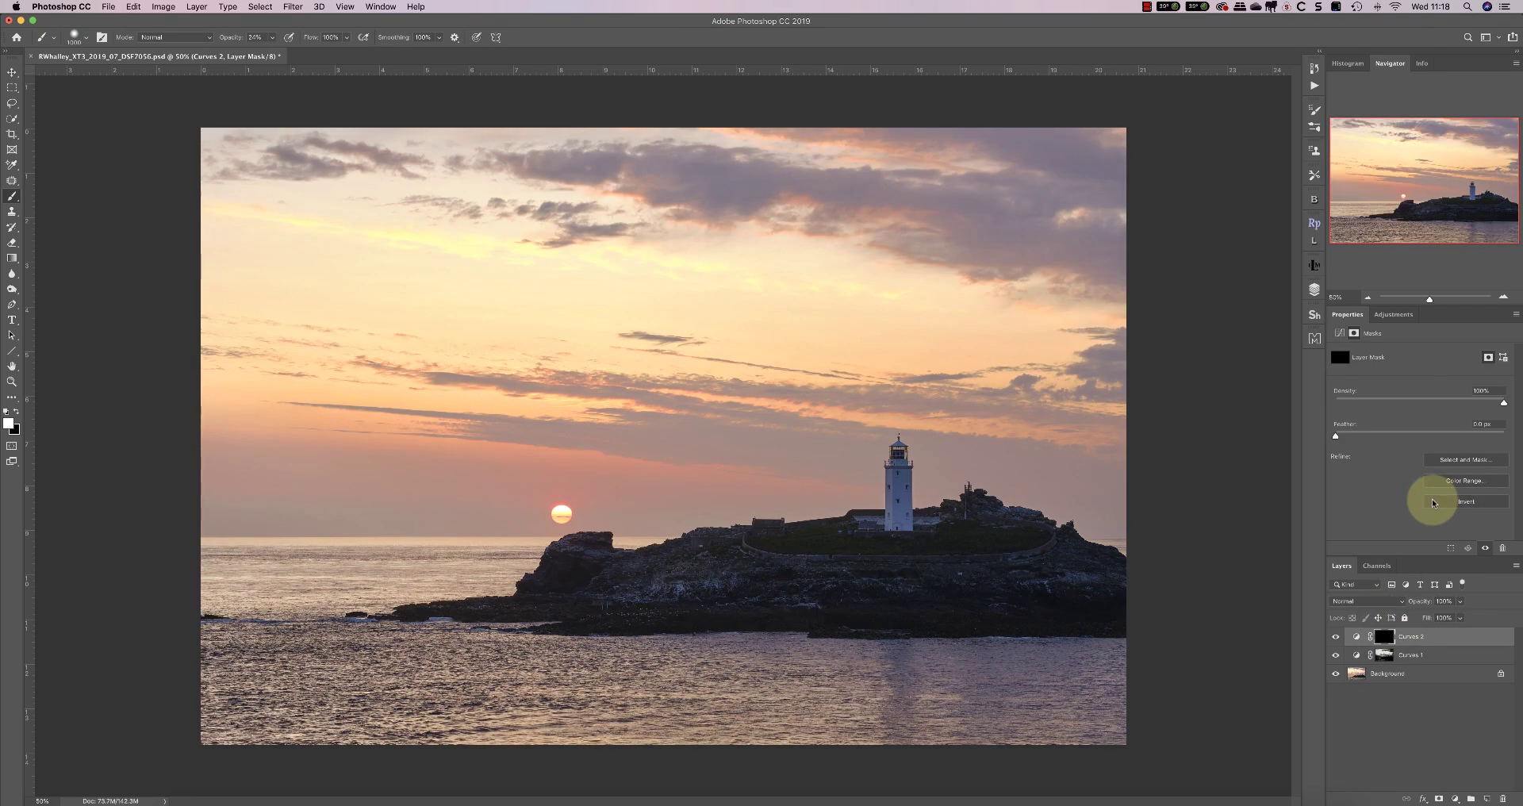
Load the Dark Rocks channel as a selection to paint white over the rocks on the new Curves mask, and deselect
{"action": "left_click", "coordinate": [1377, 565]}
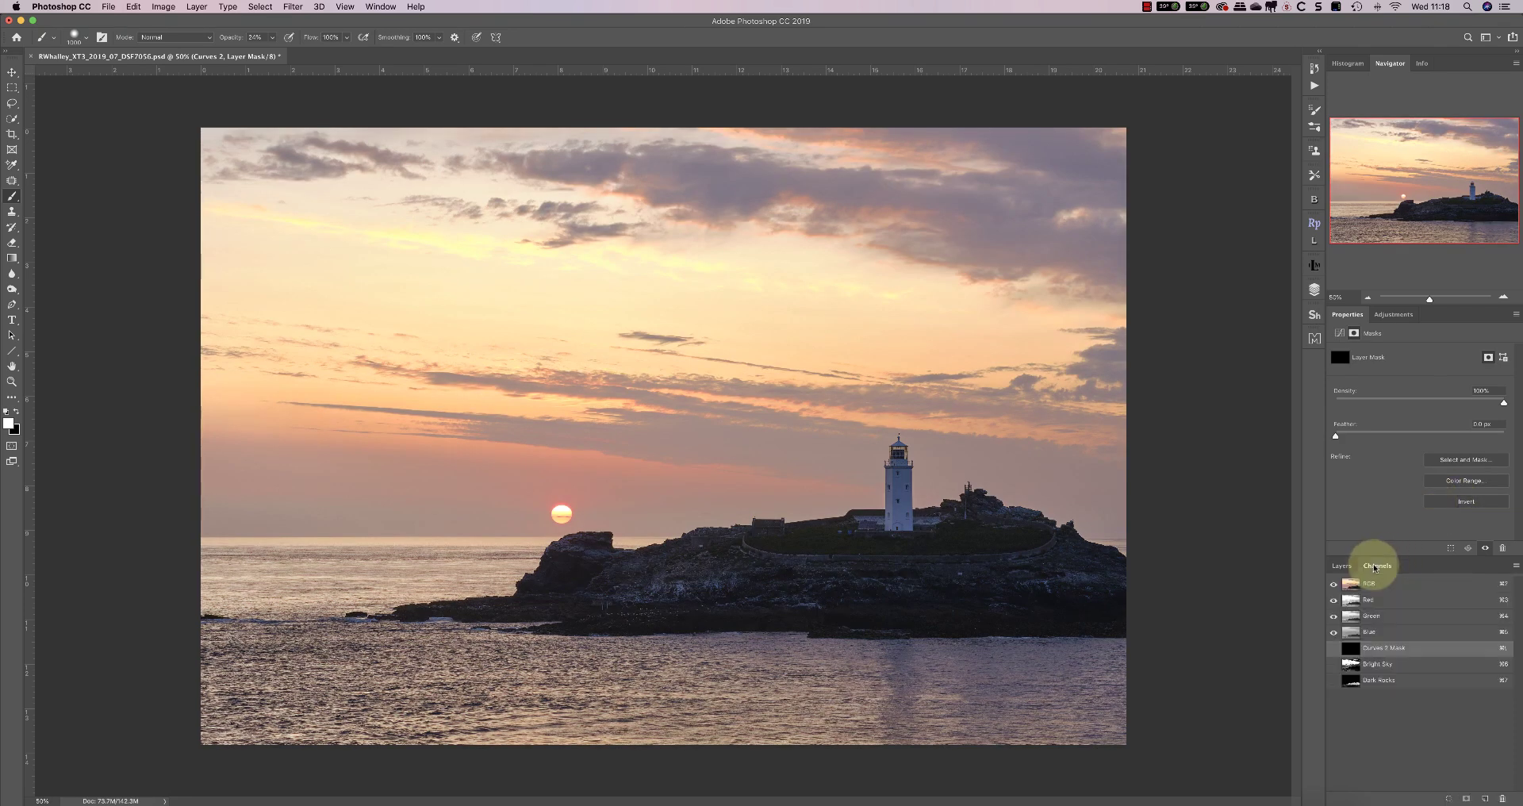
{"action": "left_click", "coordinate": [1362, 680]}
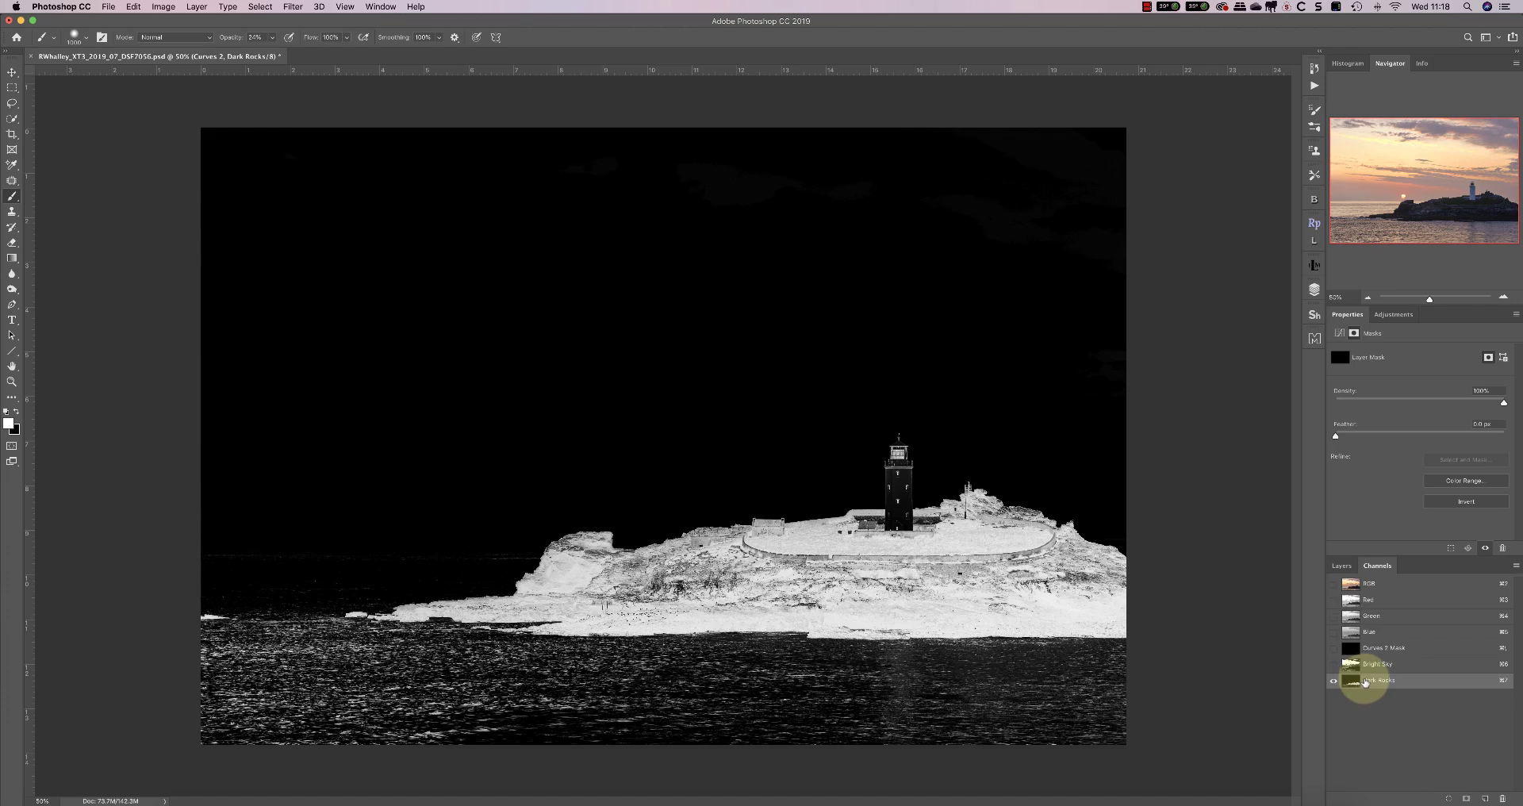
{"action": "left_click", "coordinate": [1448, 798]}
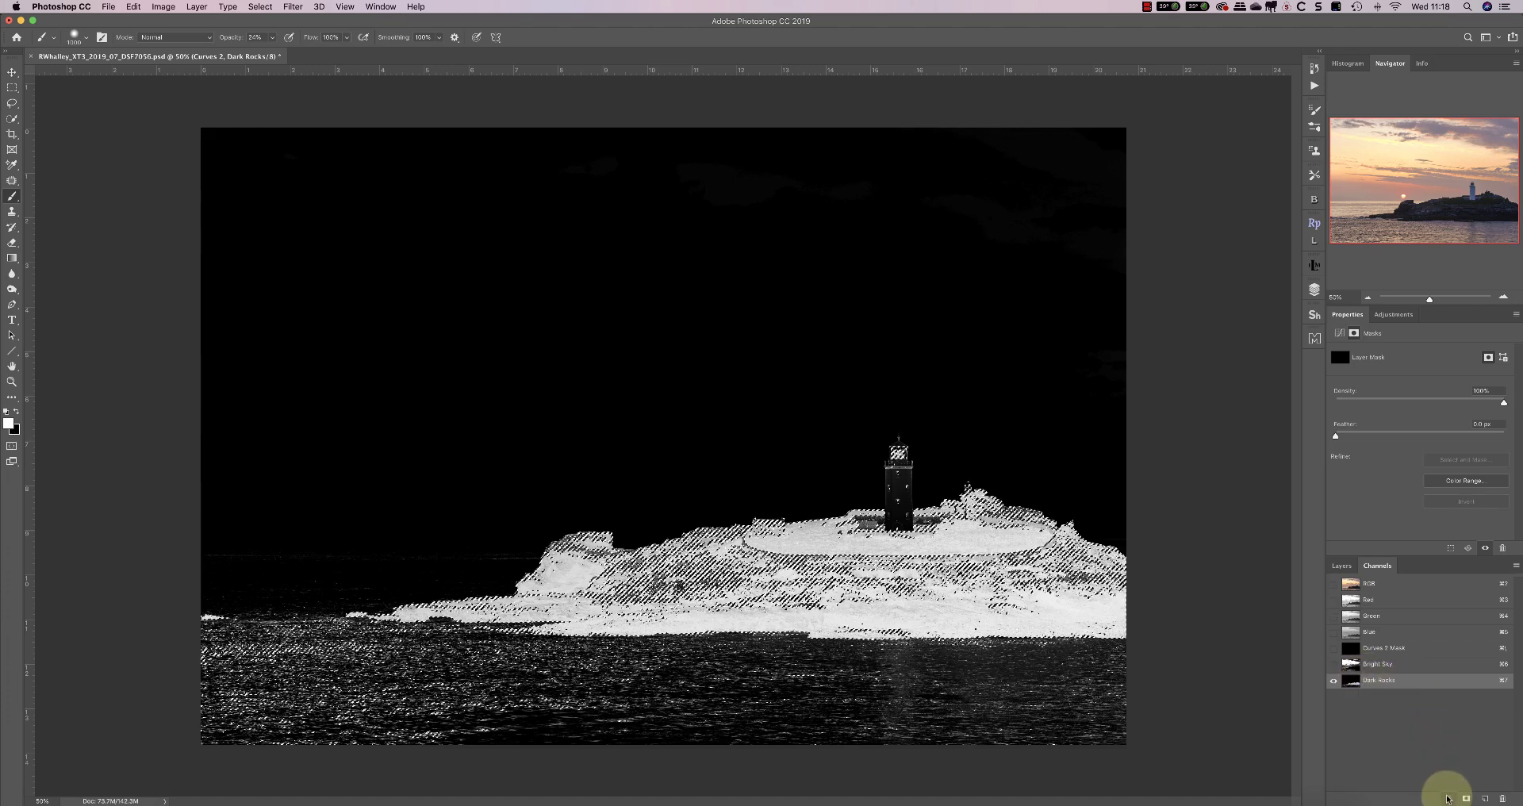
{"action": "left_click", "coordinate": [1341, 566]}
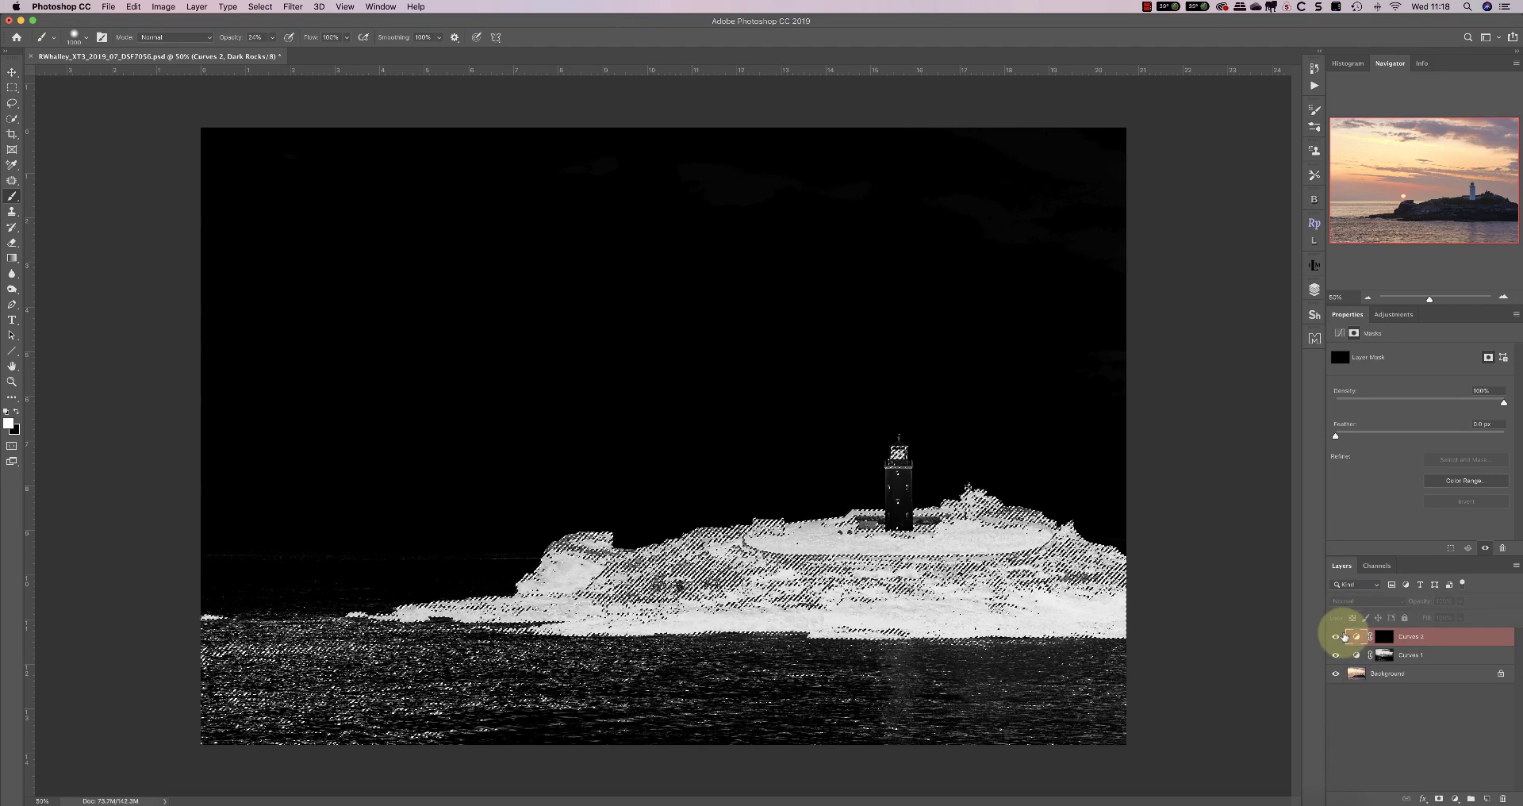
{"action": "left_click", "coordinate": [1382, 637]}
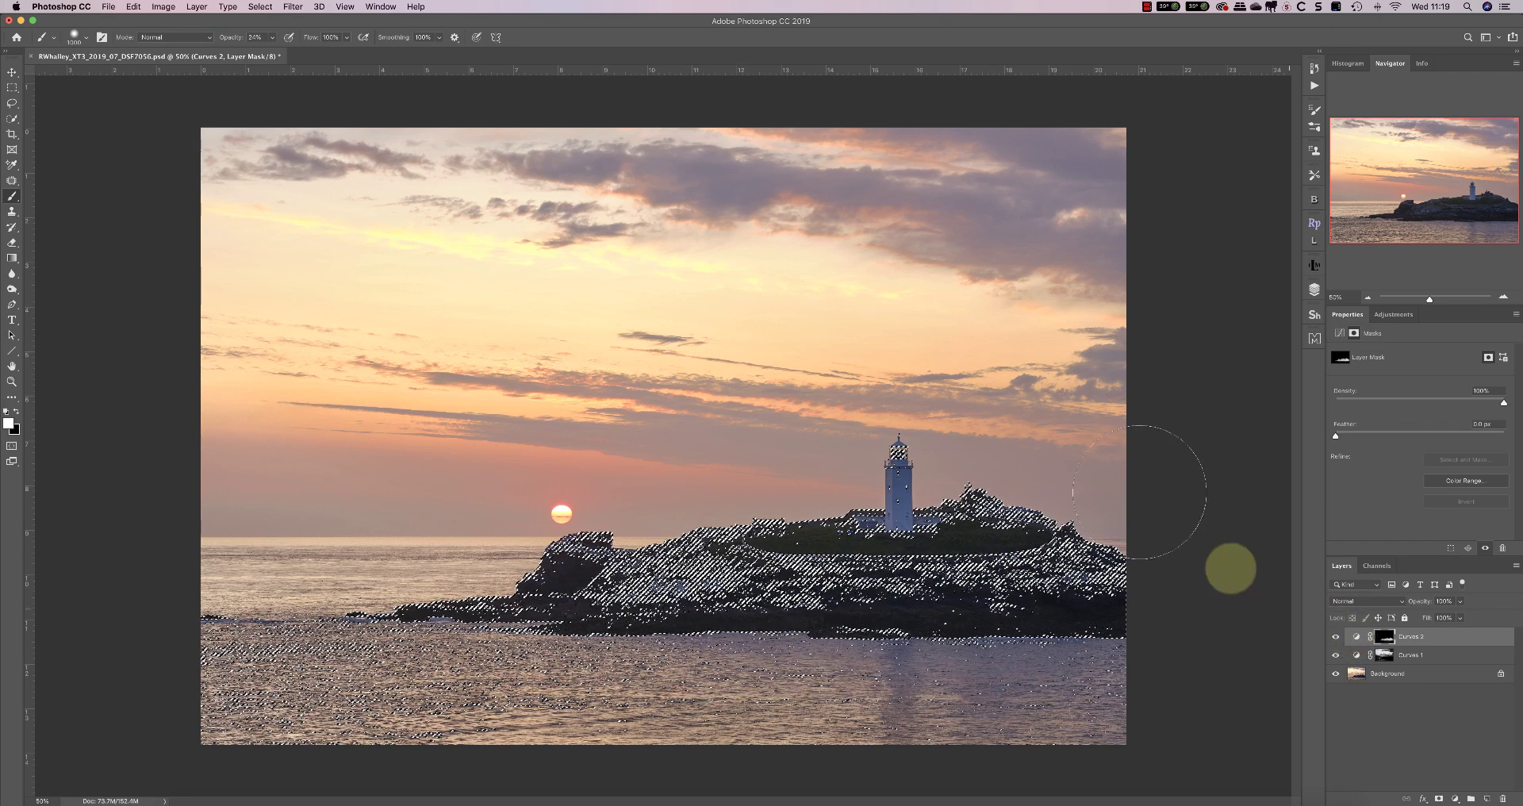
{"action": "left_click", "coordinate": [257, 8]}
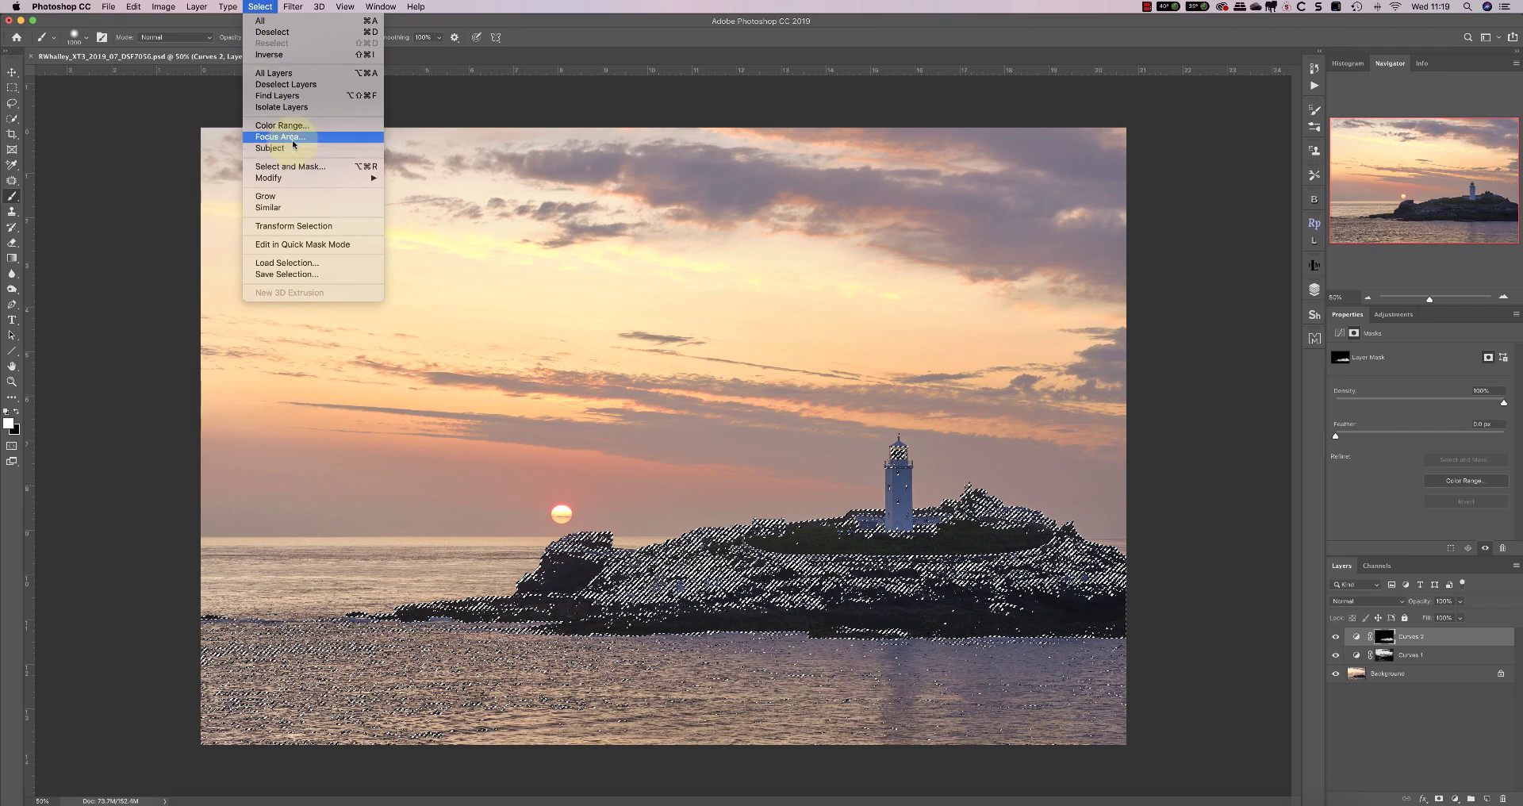
{"action": "left_click", "coordinate": [272, 31]}
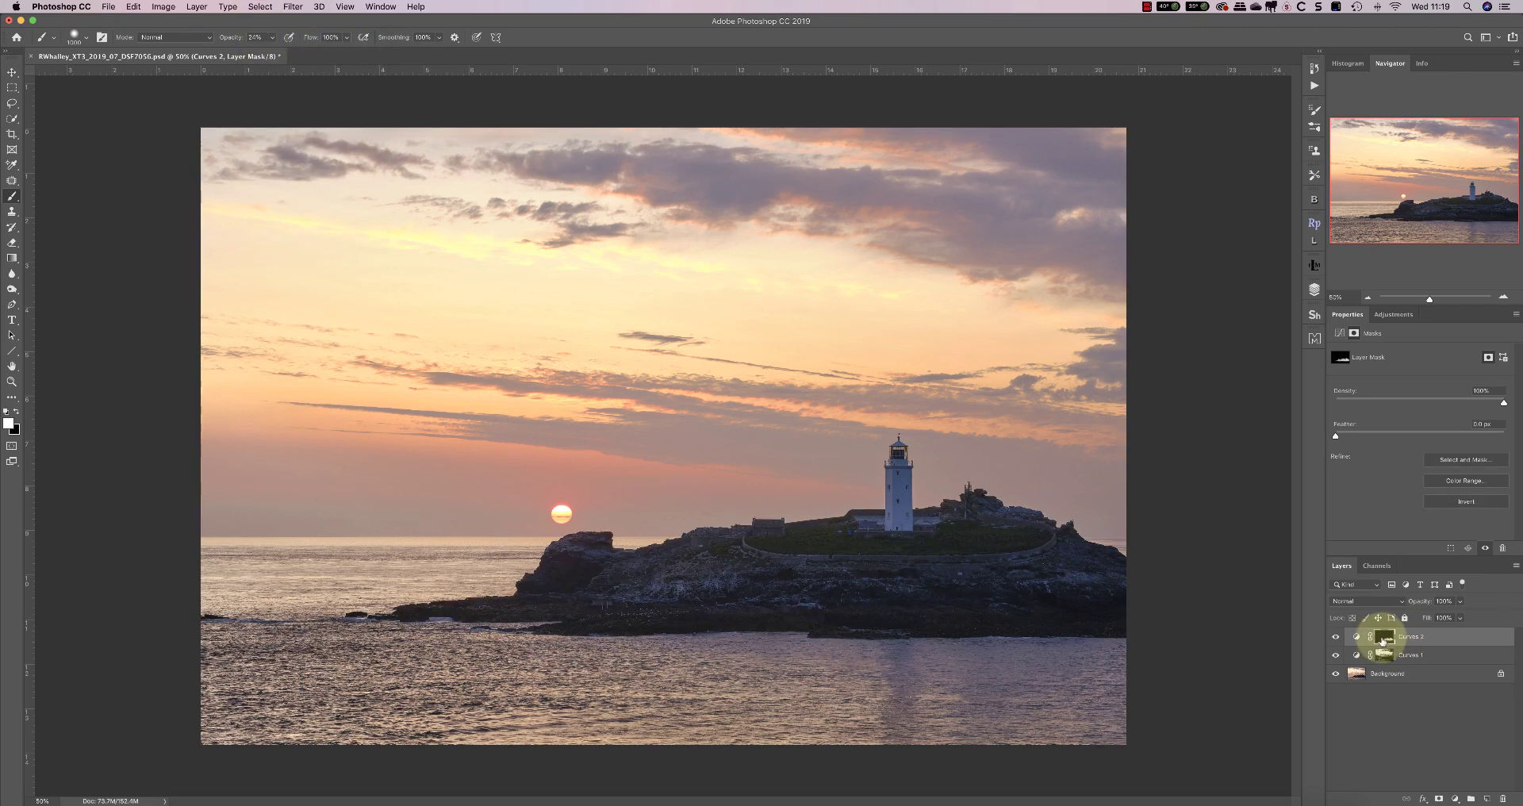
Compare the rocks with the upper Curves layer off and on, and examine its painted mask on its own
{"action": "left_click", "coordinate": [1336, 638]}
{"action": "left_click", "coordinate": [1336, 638]}
{"action": "left_click", "coordinate": [1337, 637]}
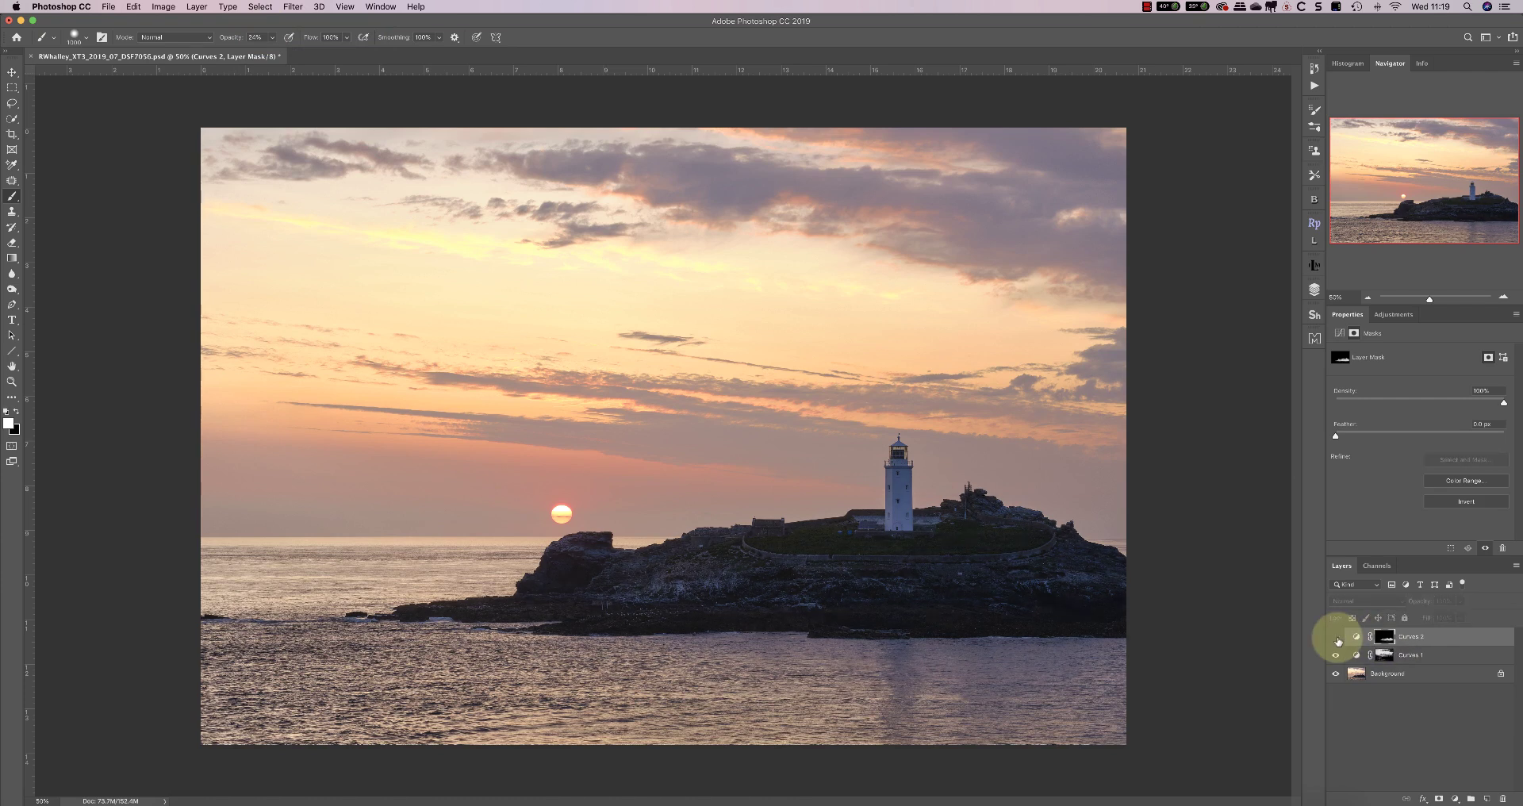
{"action": "left_click", "coordinate": [1336, 638]}
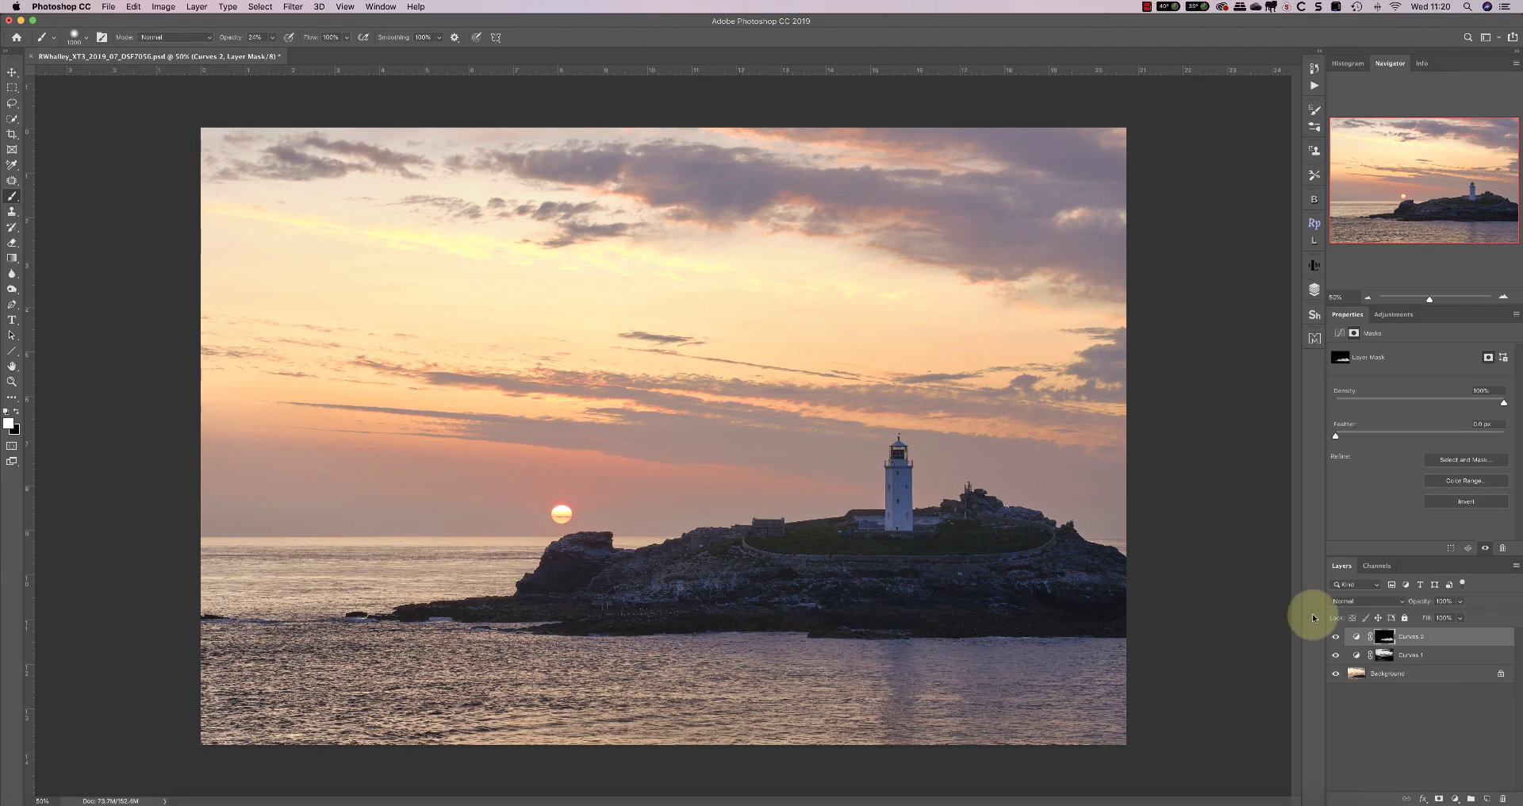
{"action": "left_click", "coordinate": [1388, 639], "text": "alt"}
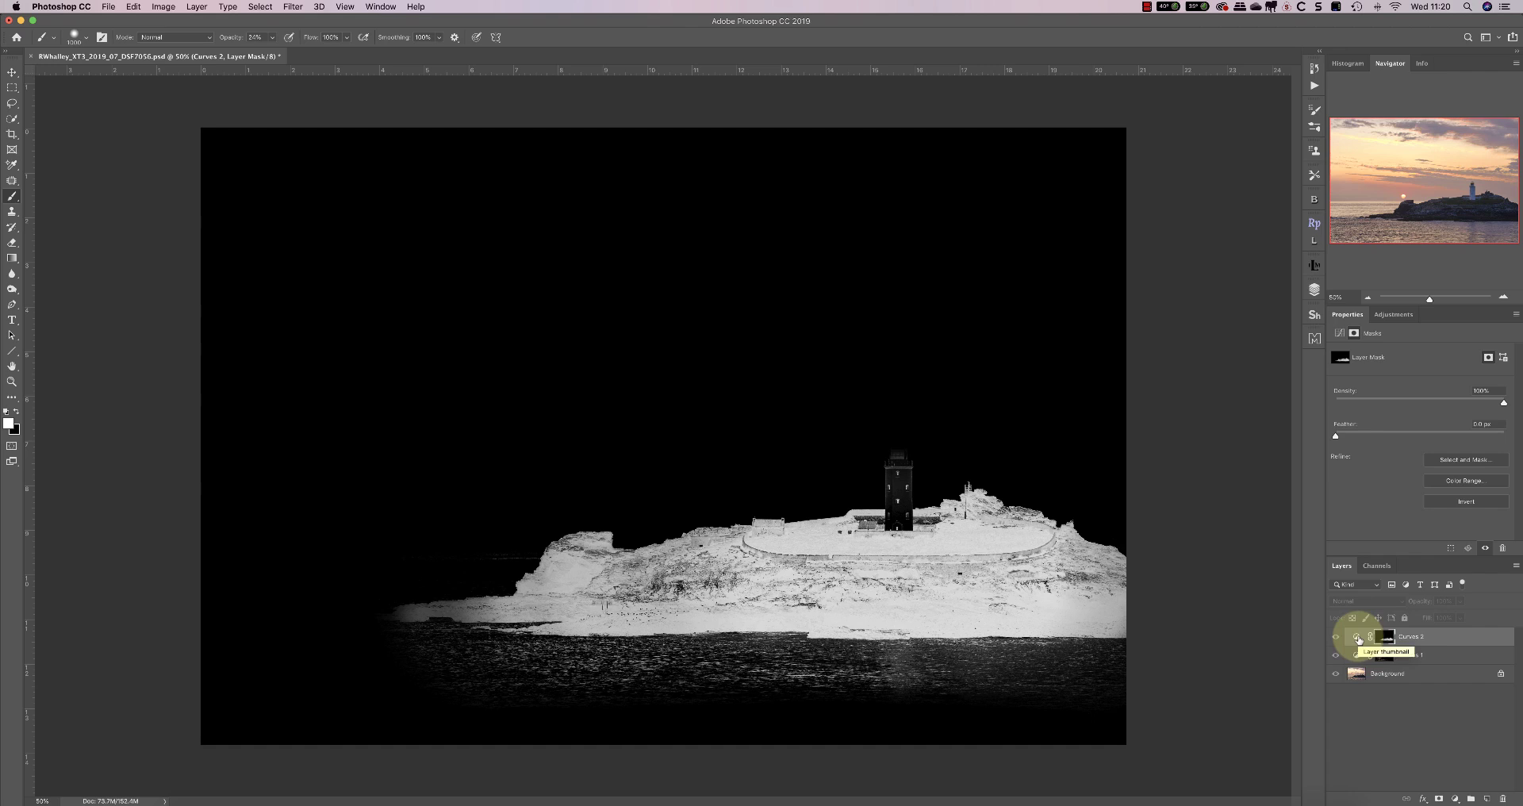
Brighten the upper Curves layer's midtones, add a point to hold down its darkest shadows, and lower the layer's opacity
{"action": "left_click", "coordinate": [1358, 639]}
{"action": "left_click_drag", "start_coordinate": [1410, 447], "coordinate": [1401, 449]}
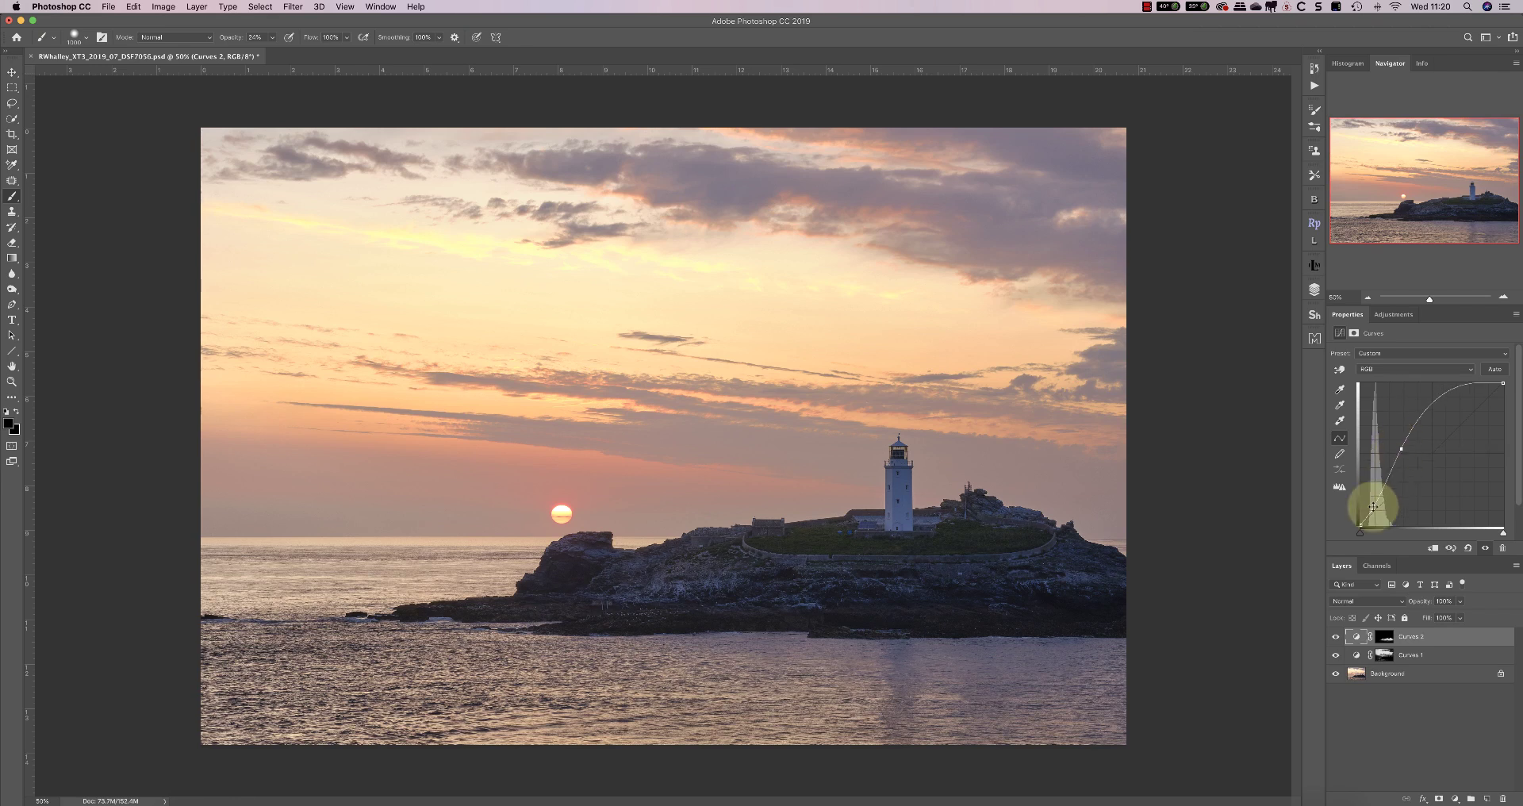
{"action": "left_click_drag", "start_coordinate": [1369, 503], "coordinate": [1360, 531]}
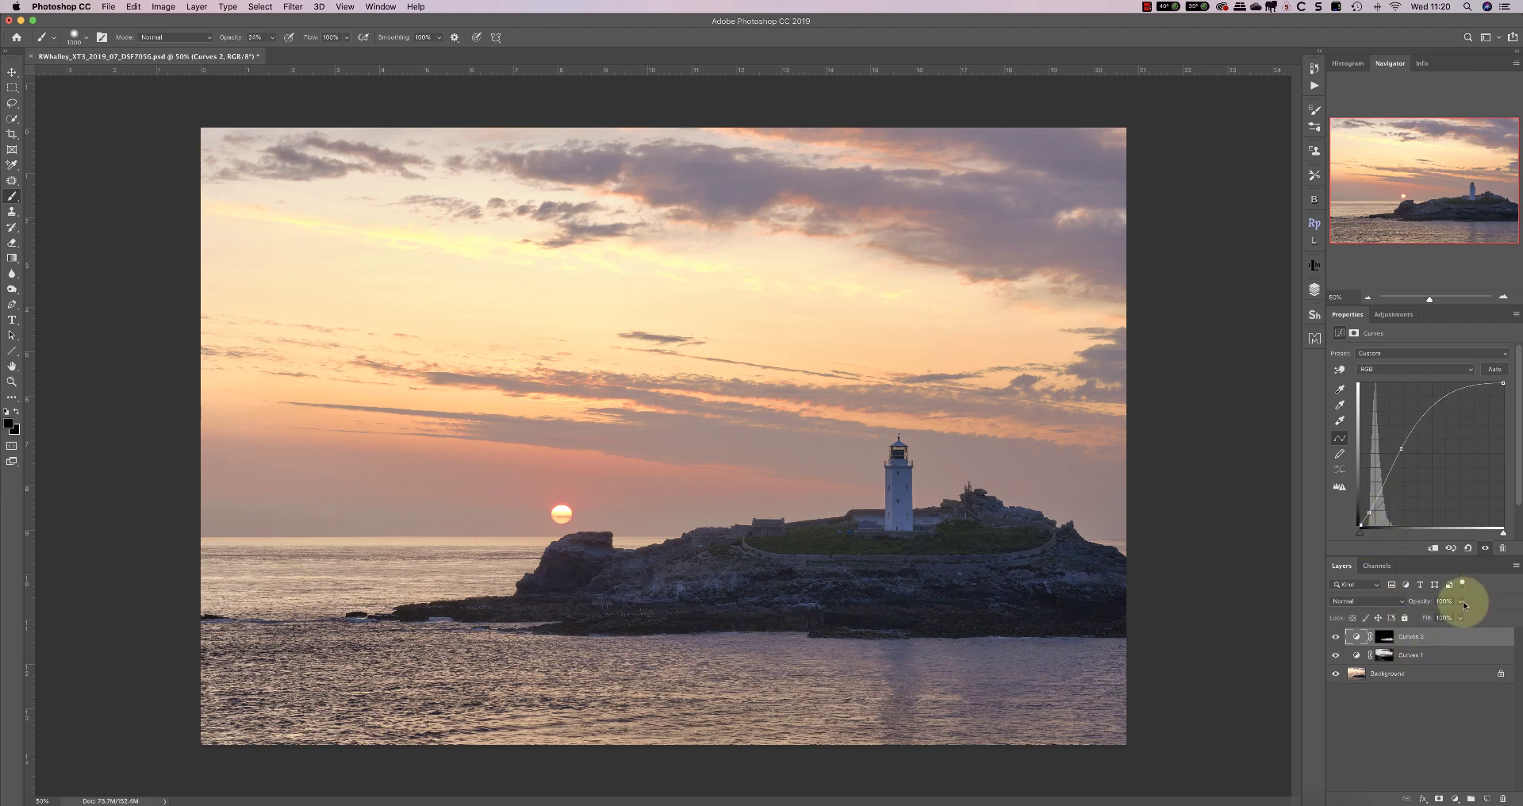
{"action": "left_click_drag", "start_coordinate": [1459, 617], "coordinate": [1441, 618]}
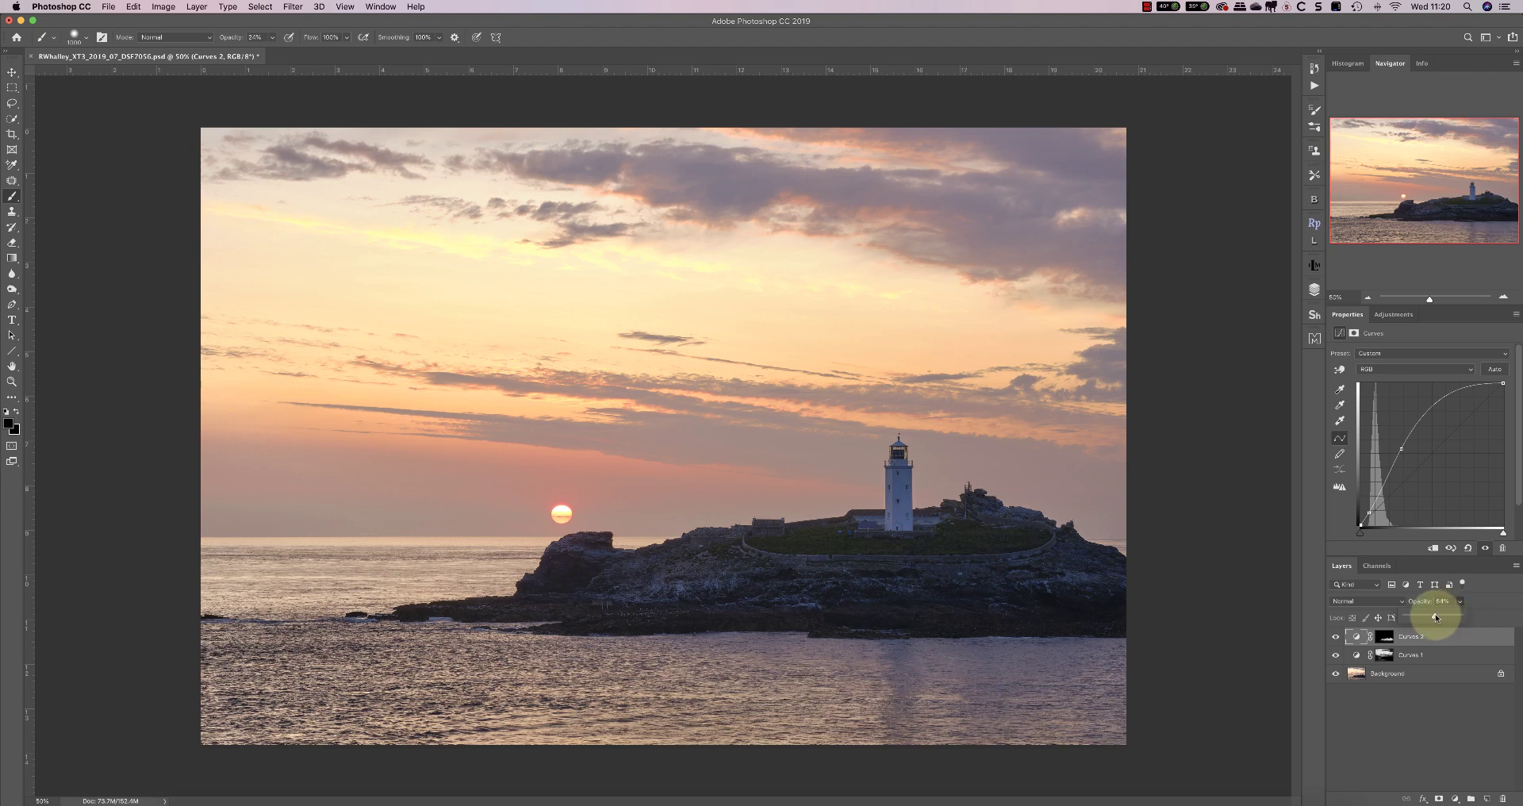
{"action": "left_click", "coordinate": [1402, 690]}
{"action": "left_click", "coordinate": [1354, 636]}
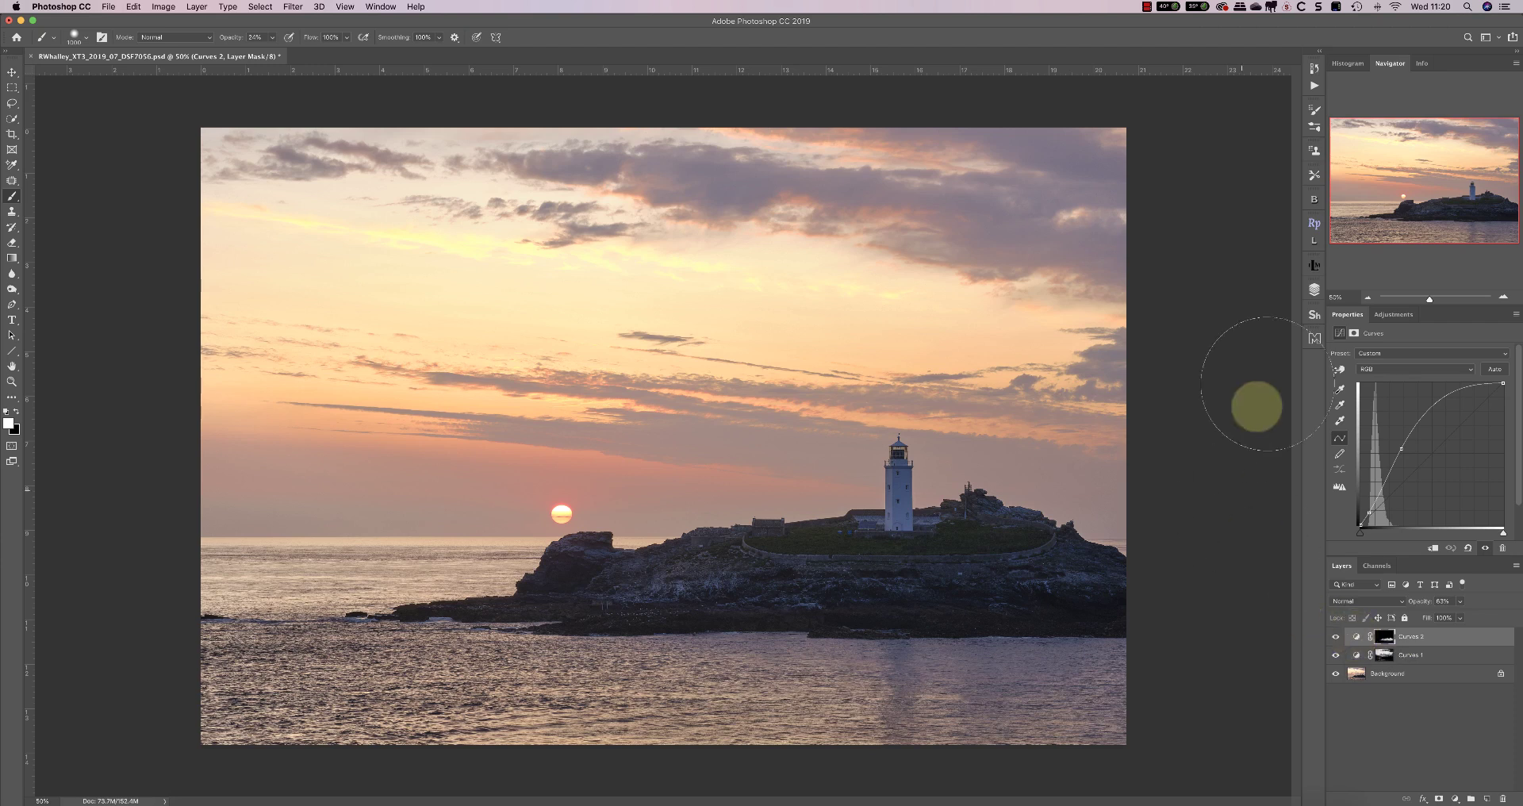
Create a saturation zone mask with a lower saturation value and narrower left and right feathering
{"action": "left_click", "coordinate": [1314, 264]}
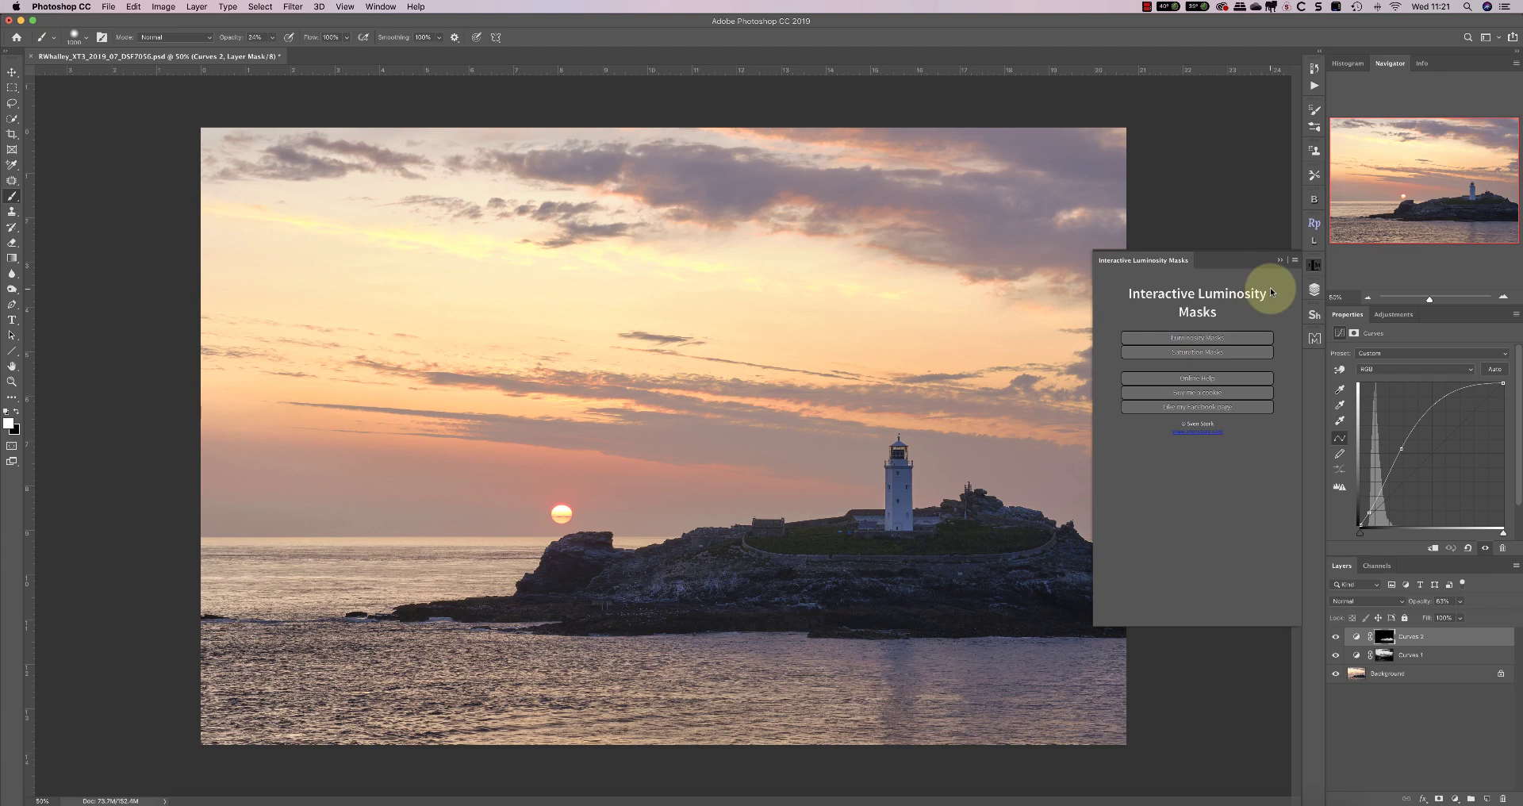
{"action": "left_click", "coordinate": [1198, 352]}
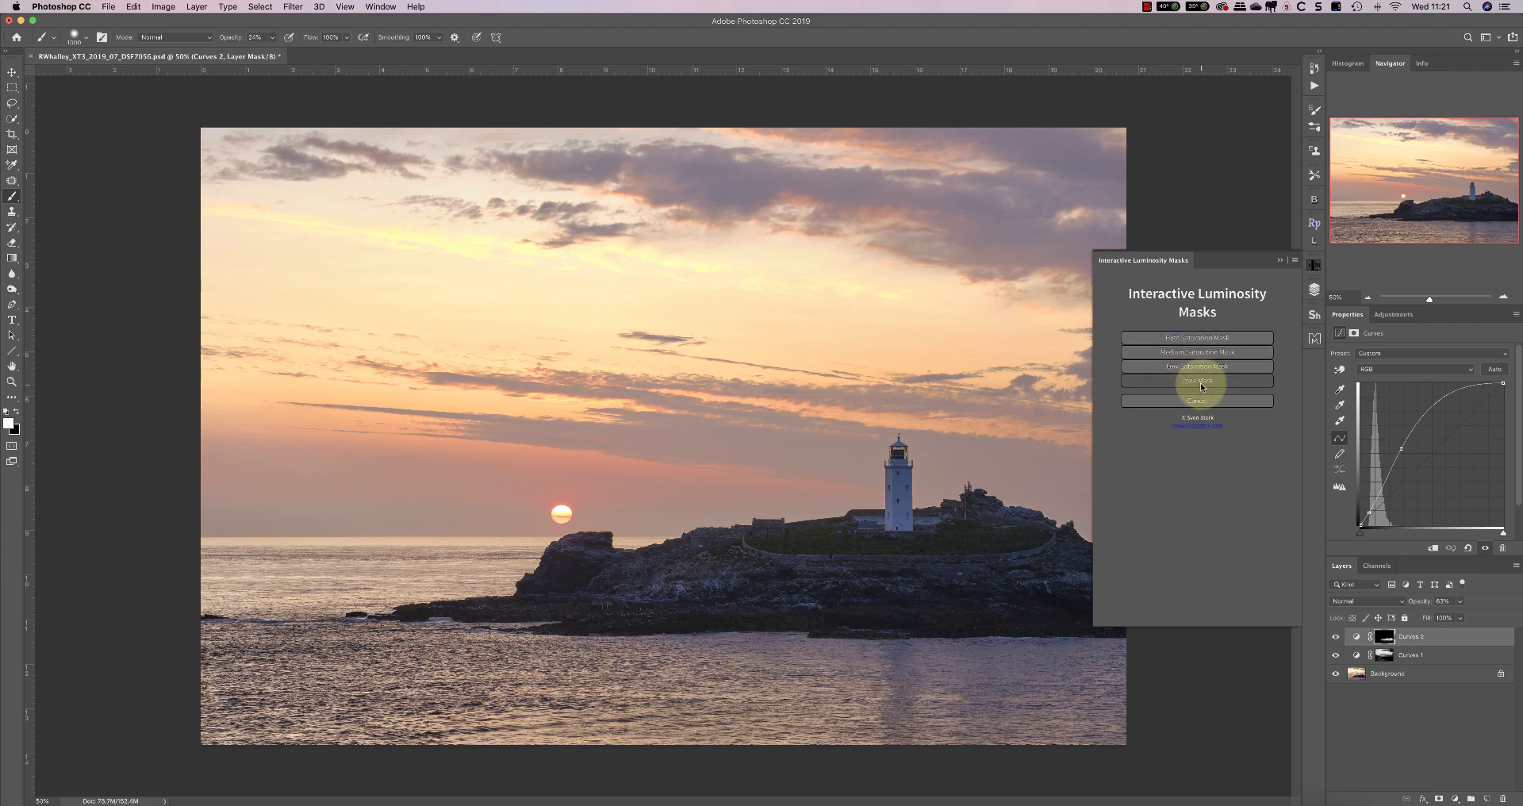
{"action": "left_click", "coordinate": [1201, 383]}
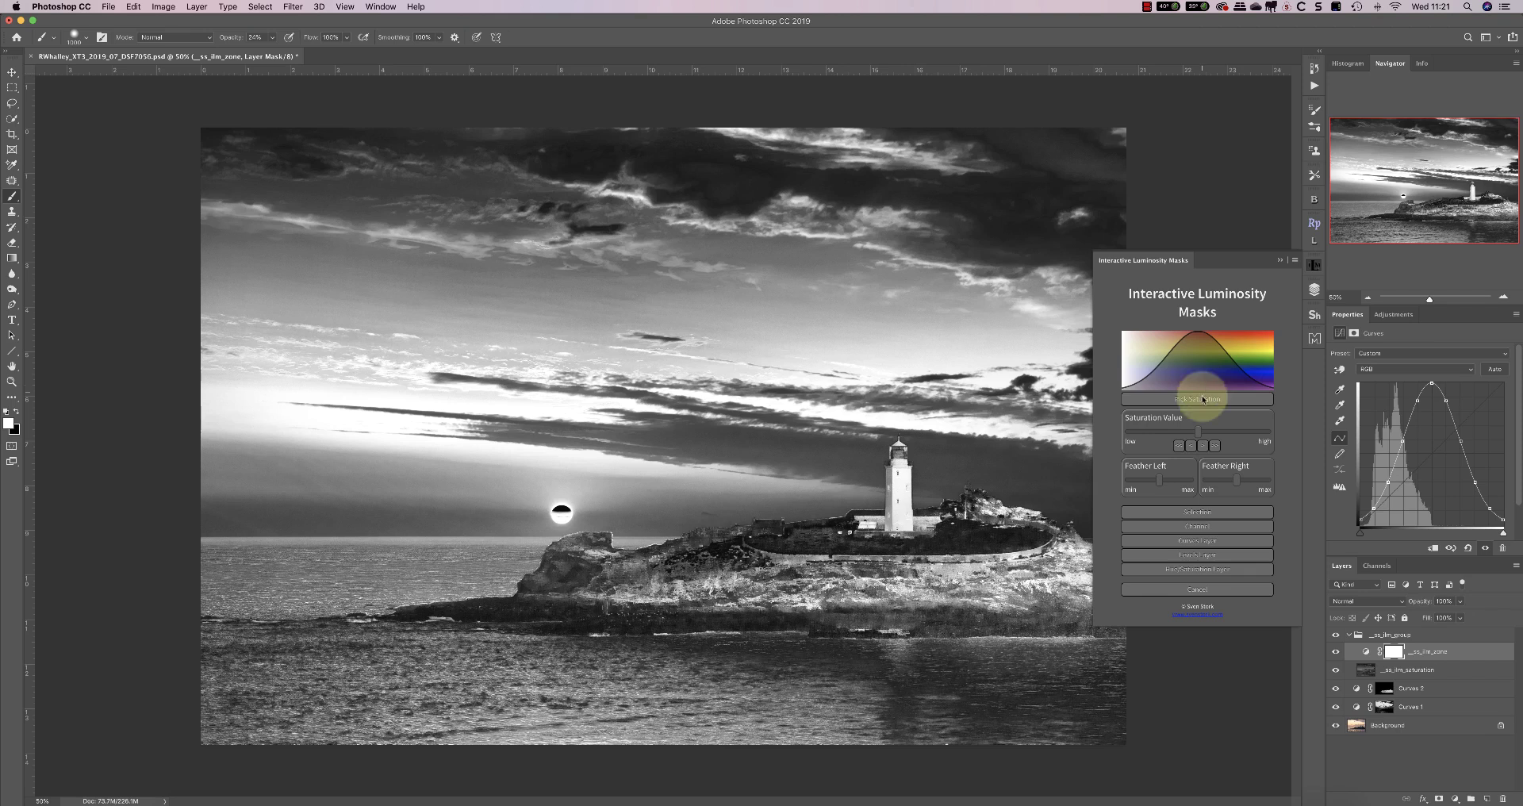
{"action": "mouse_move", "coordinate": [1193, 431]}
{"action": "left_mouse_down"}
{"action": "mouse_move", "coordinate": [1145, 429]}
{"action": "mouse_move", "coordinate": [1241, 433]}
{"action": "mouse_move", "coordinate": [1163, 435]}
{"action": "mouse_move", "coordinate": [1183, 431]}
{"action": "left_mouse_up"}
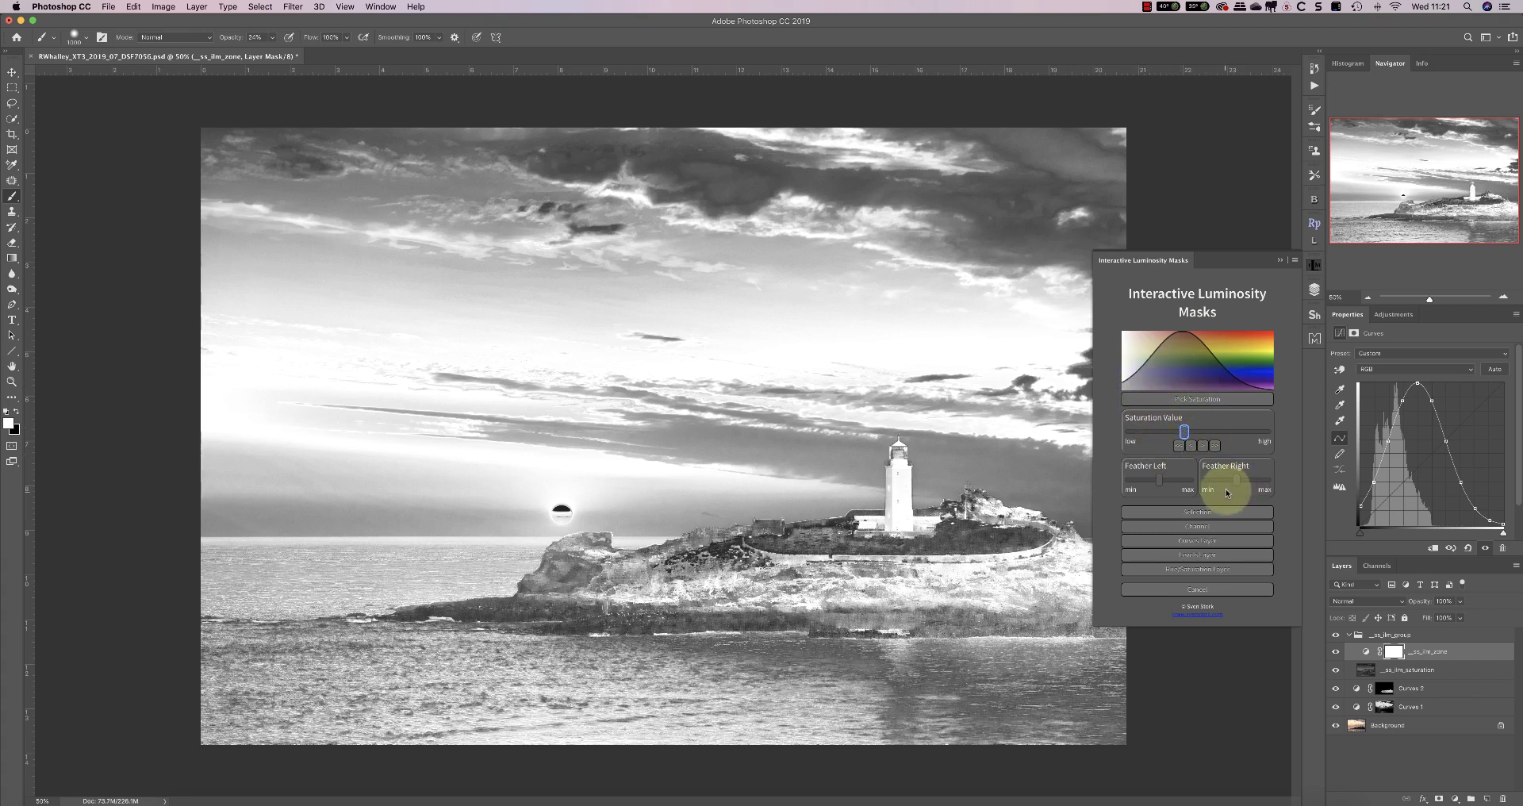
{"action": "left_click_drag", "start_coordinate": [1160, 484], "coordinate": [1222, 480]}
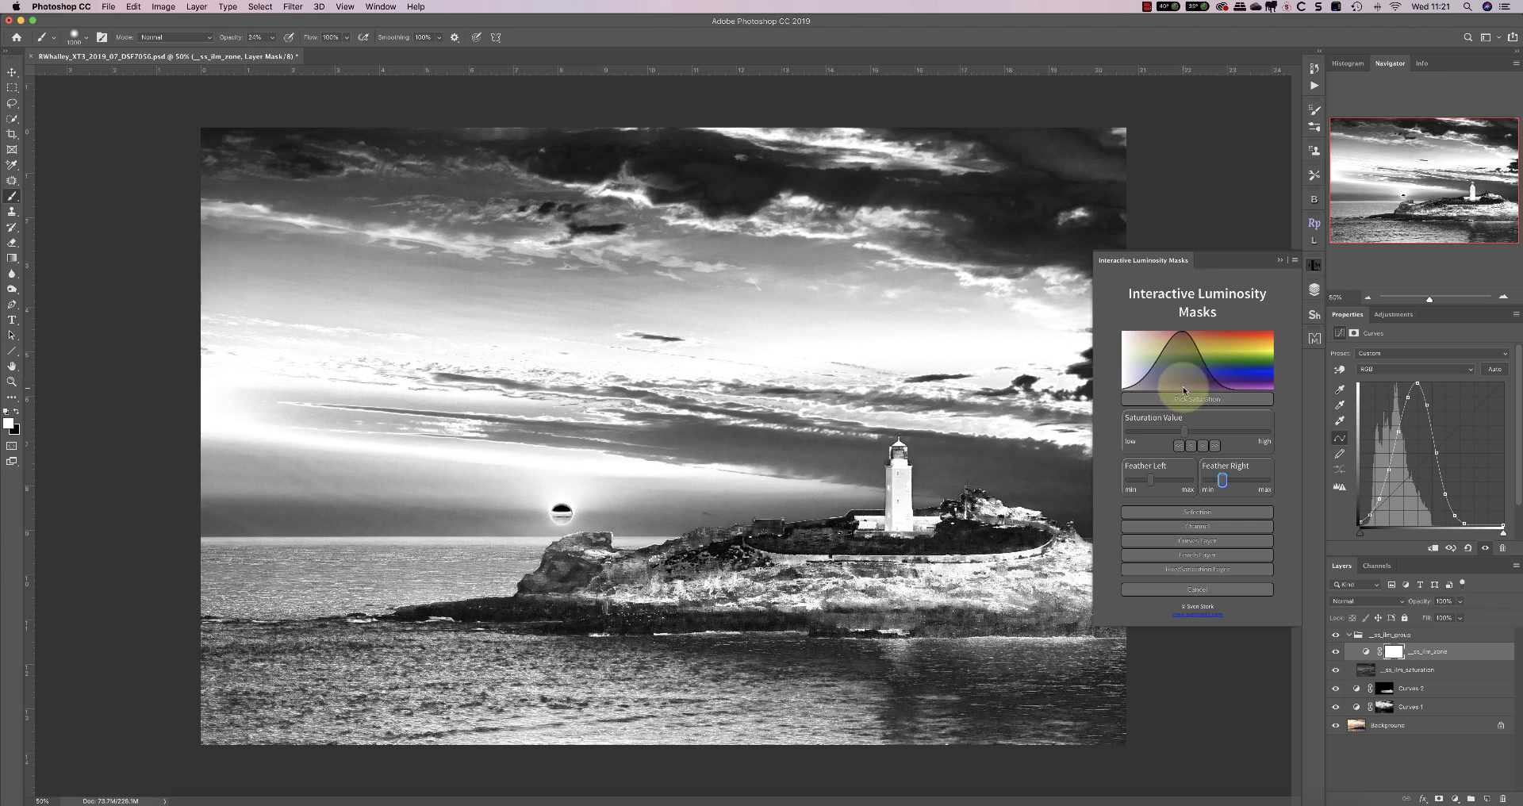
{"action": "mouse_move", "coordinate": [1184, 432]}
{"action": "left_mouse_down"}
{"action": "mouse_move", "coordinate": [1159, 430]}
{"action": "mouse_move", "coordinate": [1172, 430]}
{"action": "left_mouse_up"}
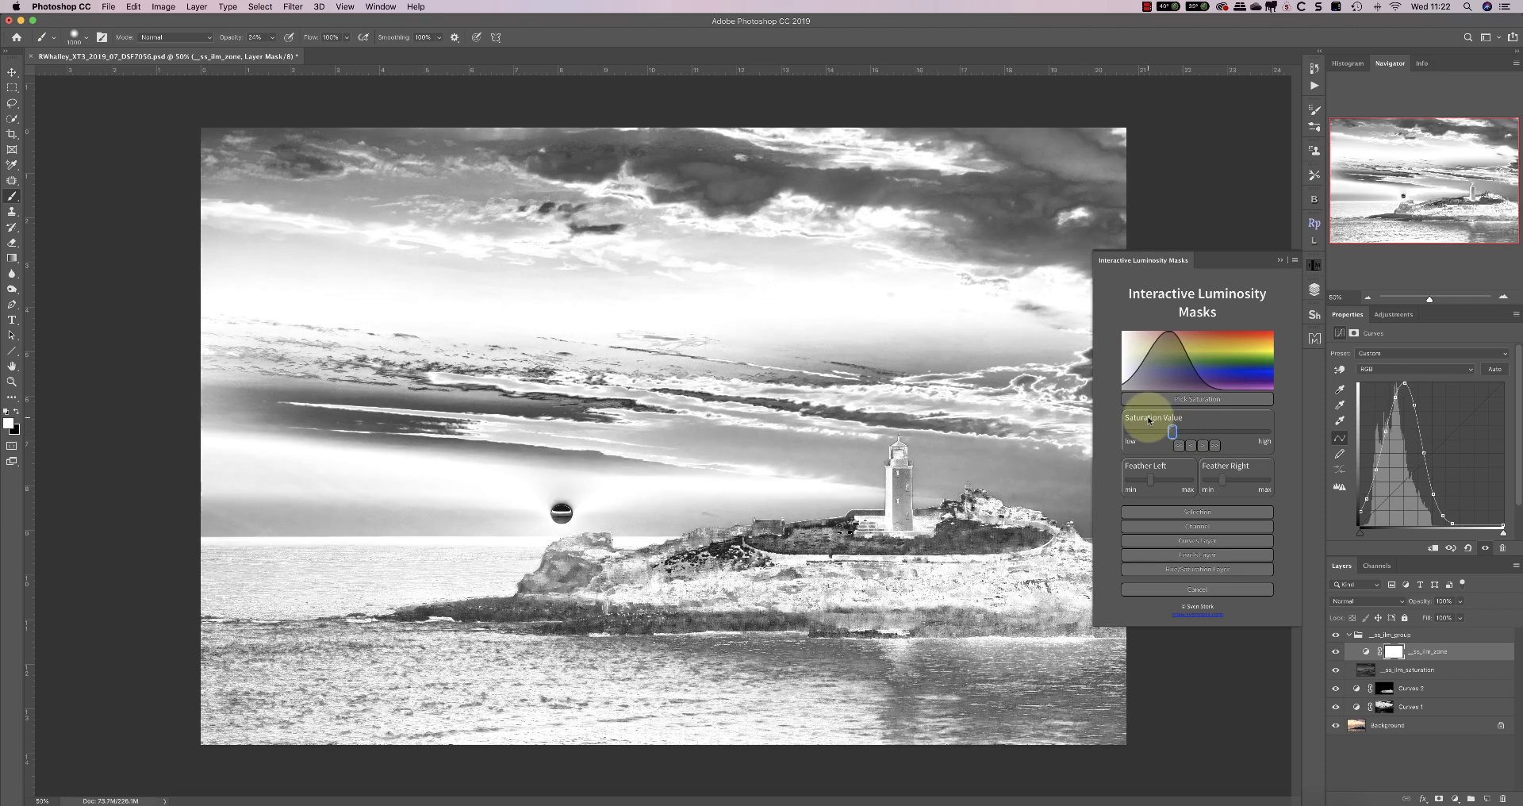
{"action": "left_click_drag", "start_coordinate": [1169, 431], "coordinate": [1175, 432]}
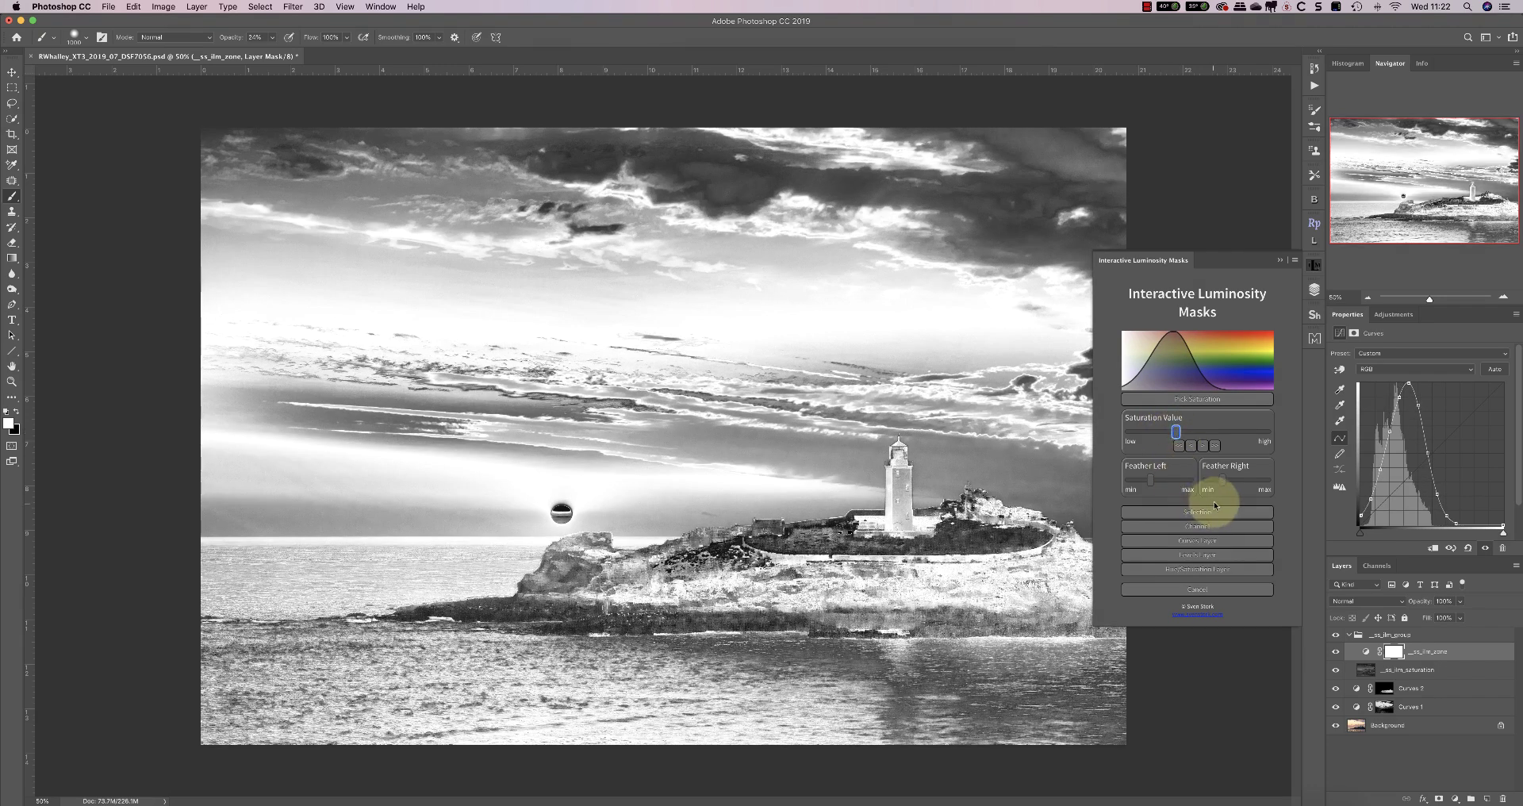
Save the saturation mask as a channel named Boost Saturation and collapse the mask panel
{"action": "left_click", "coordinate": [1195, 528]}
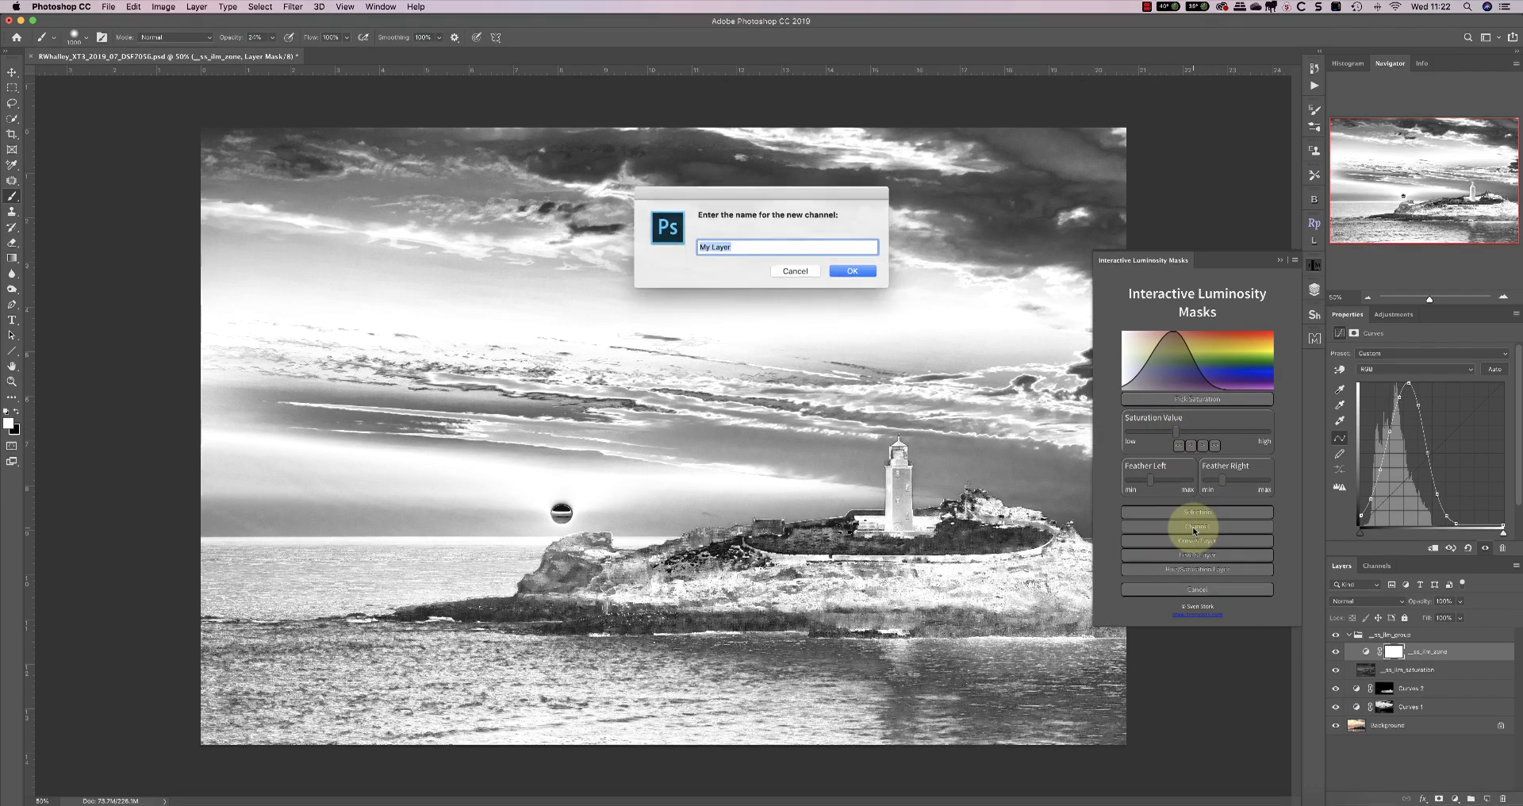
{"action": "type", "text": "Boost Saturation"}
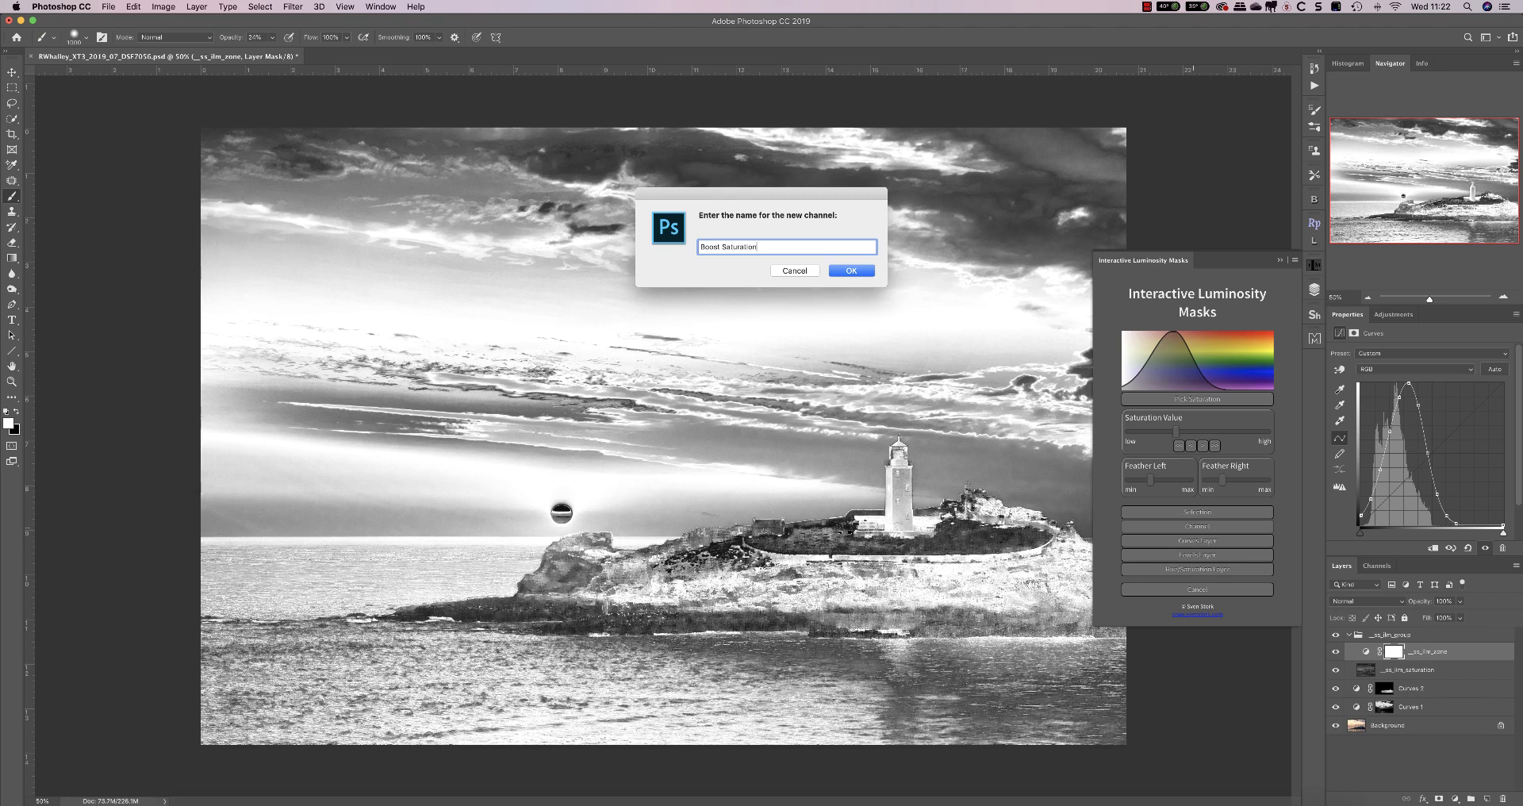
{"action": "key", "text": "Return"}
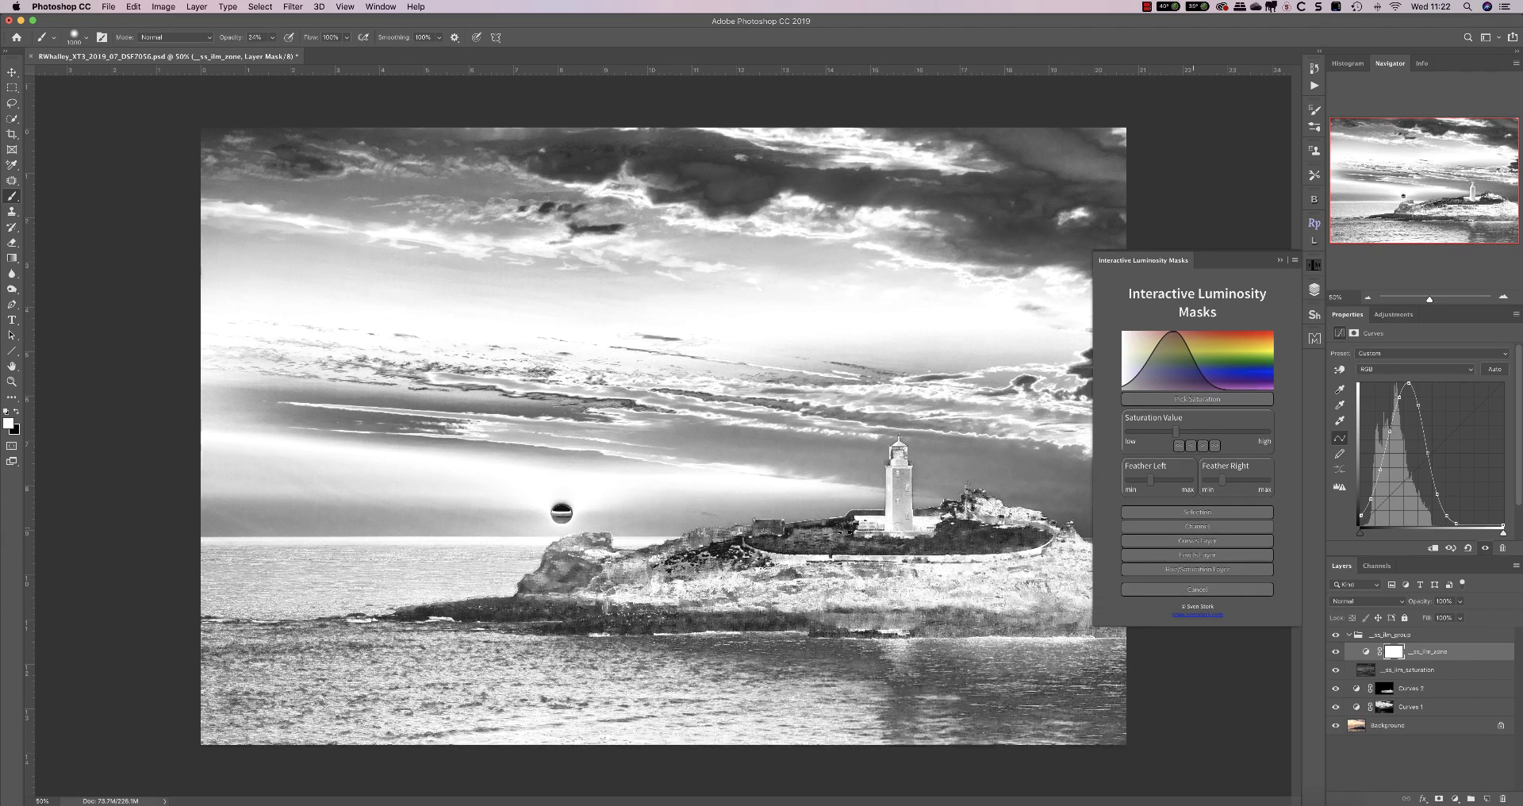
{"action": "left_click", "coordinate": [1279, 260]}
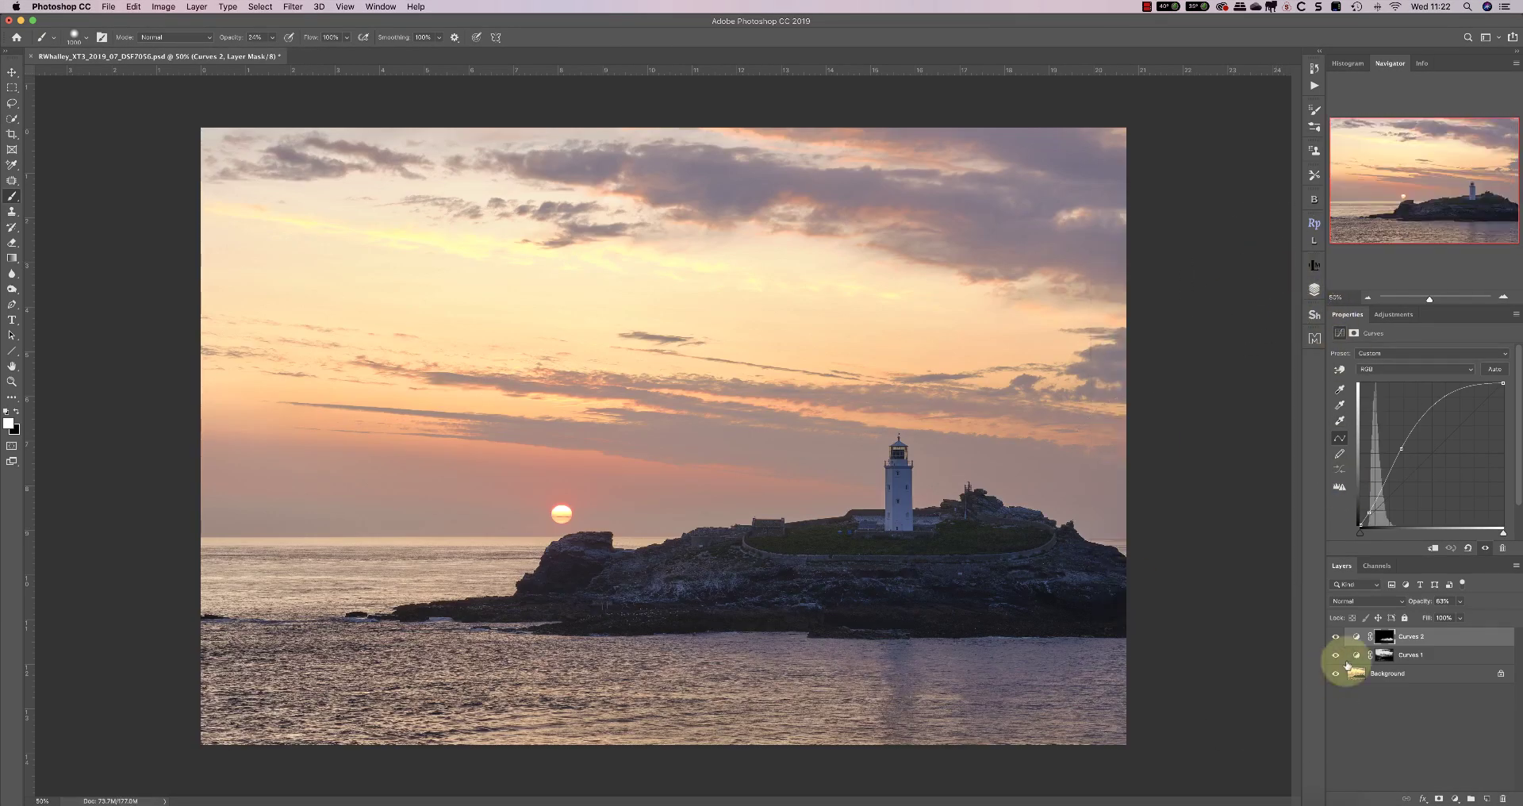
Add a Hue/Saturation adjustment layer above the Curves layers and target its Yellows range
{"action": "left_click", "coordinate": [1393, 314]}
{"action": "left_click", "coordinate": [1353, 357]}
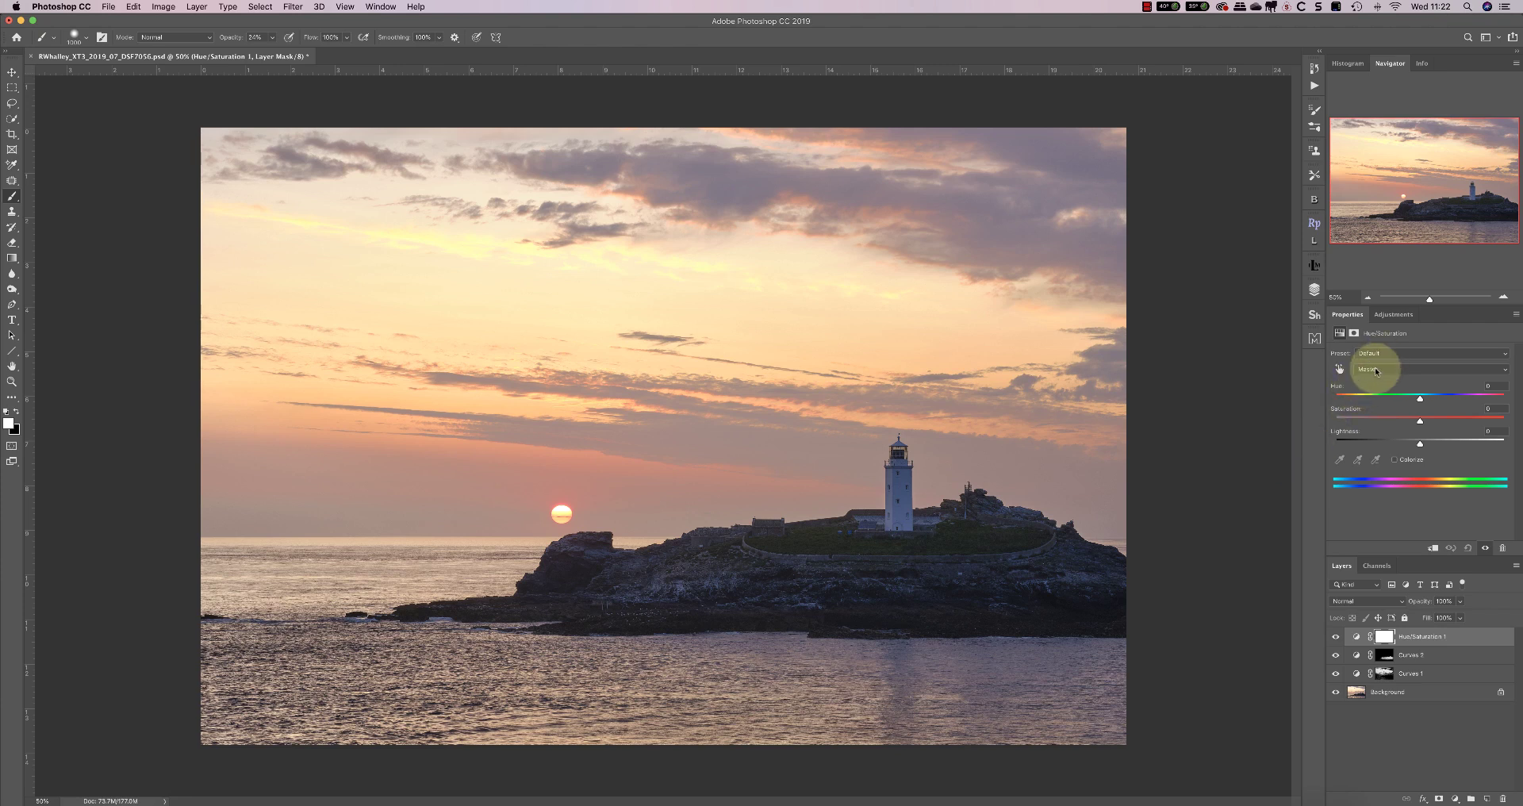
{"action": "left_click", "coordinate": [1368, 369]}
{"action": "left_click", "coordinate": [1376, 387]}
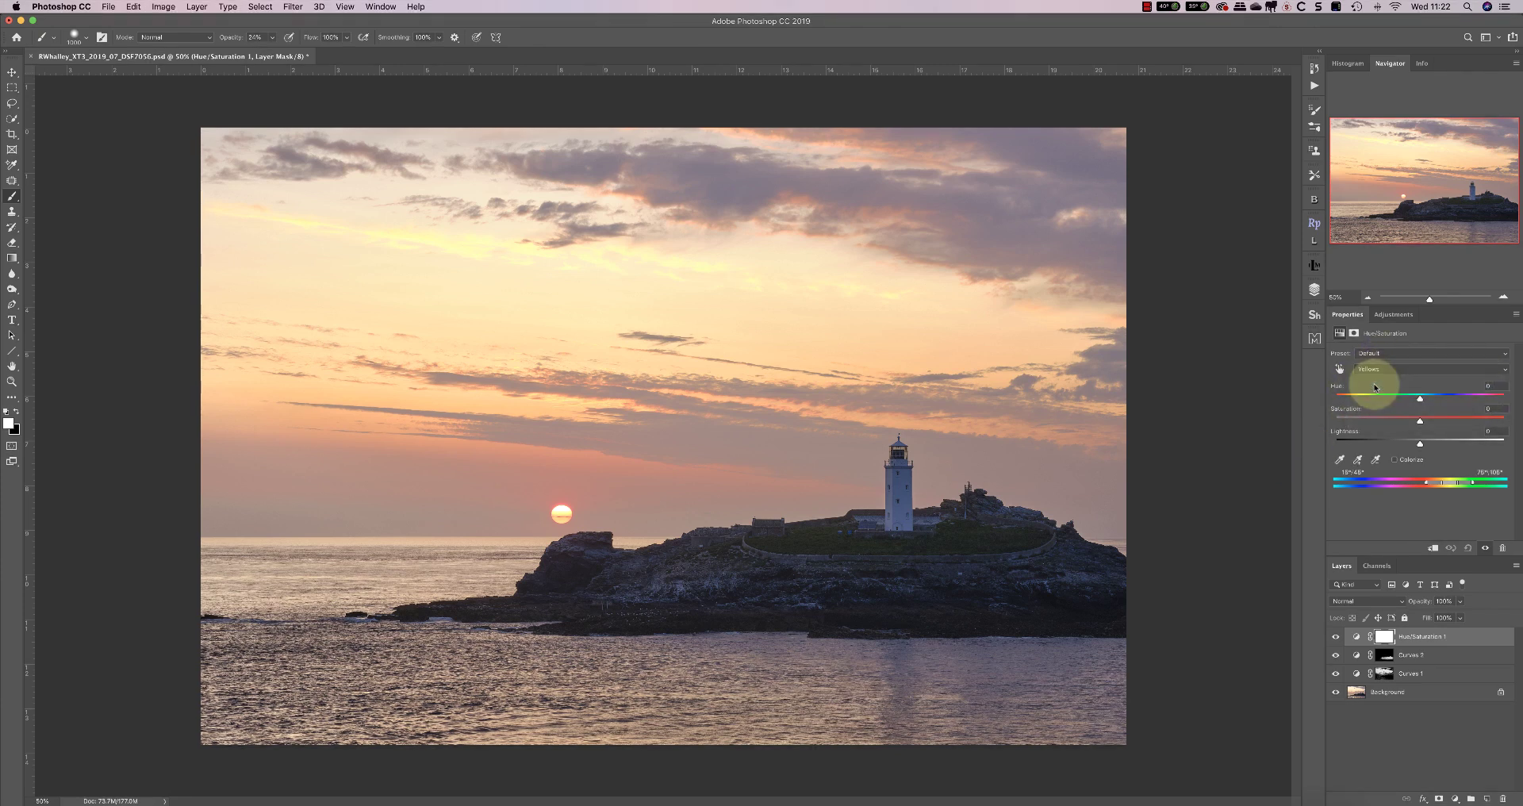
Extend the Yellows range by sampling several sky colours, and raise its saturation to about +28
{"action": "left_click", "coordinate": [1357, 460]}
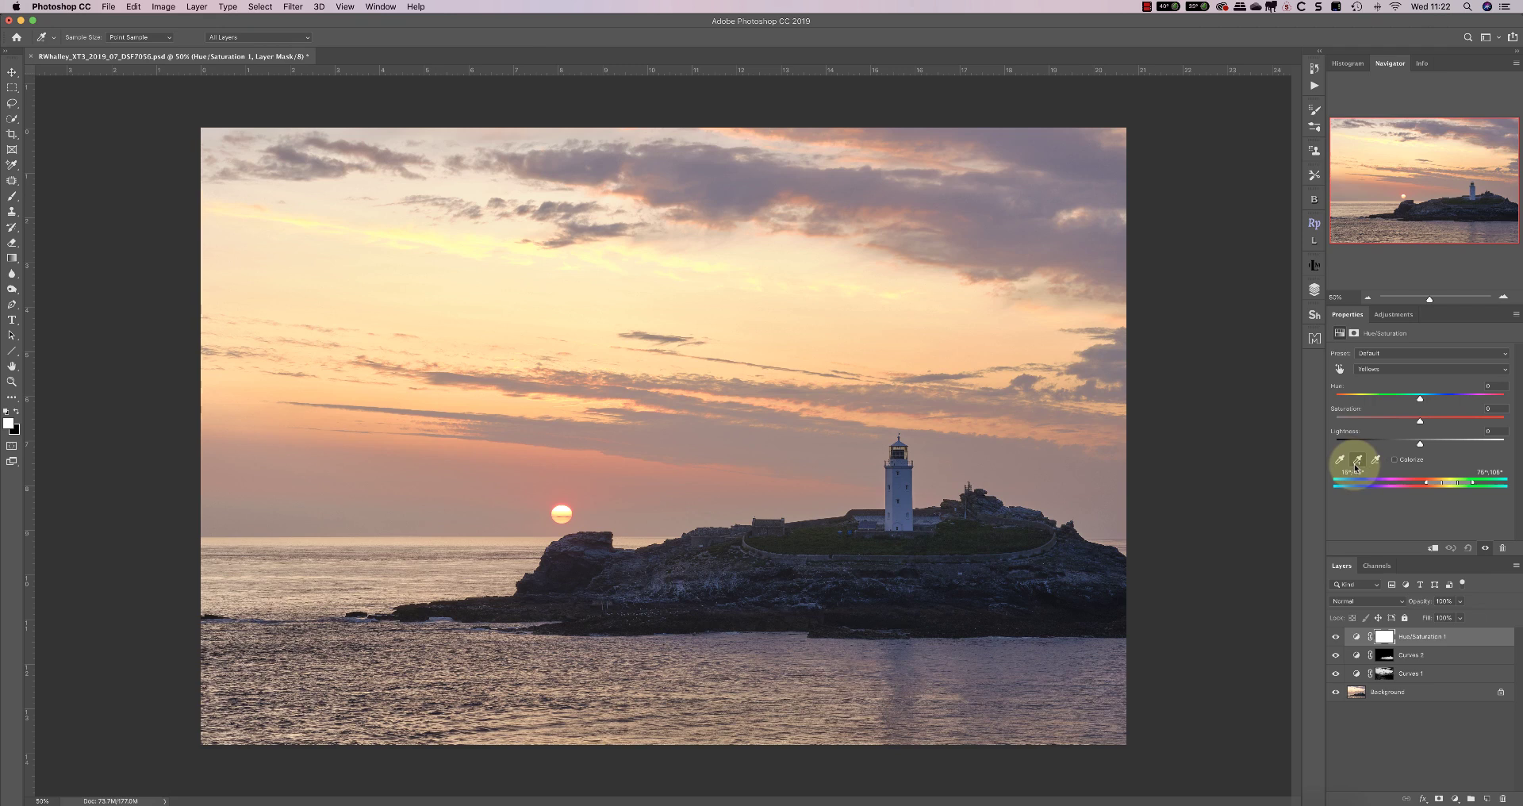
{"action": "left_click", "coordinate": [707, 264]}
{"action": "left_click", "coordinate": [799, 205]}
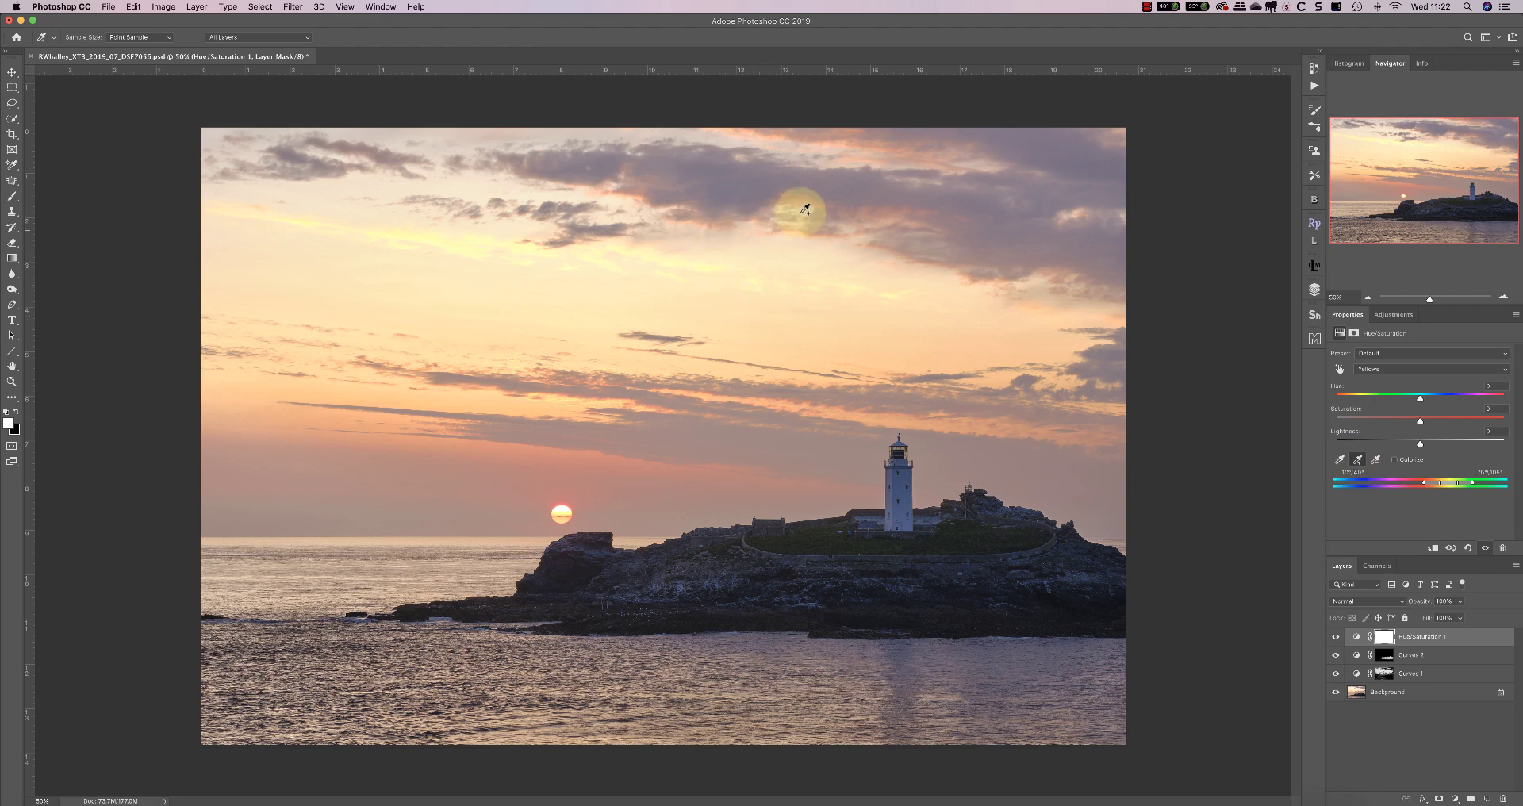
{"action": "left_click", "coordinate": [1088, 471]}
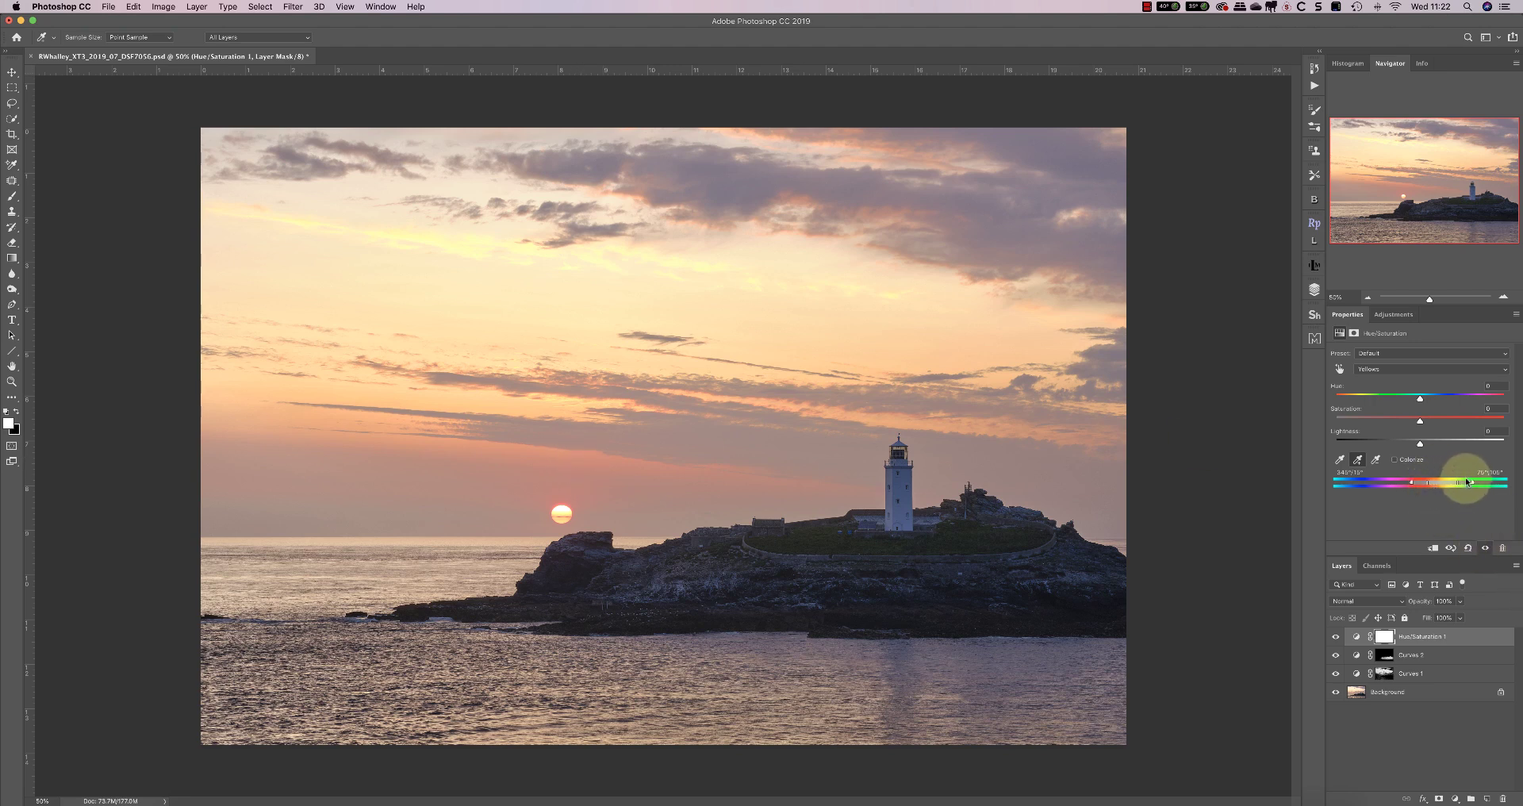
{"action": "left_click_drag", "start_coordinate": [1420, 421], "coordinate": [1441, 424]}
{"action": "left_click_drag", "start_coordinate": [1448, 423], "coordinate": [1444, 422]}
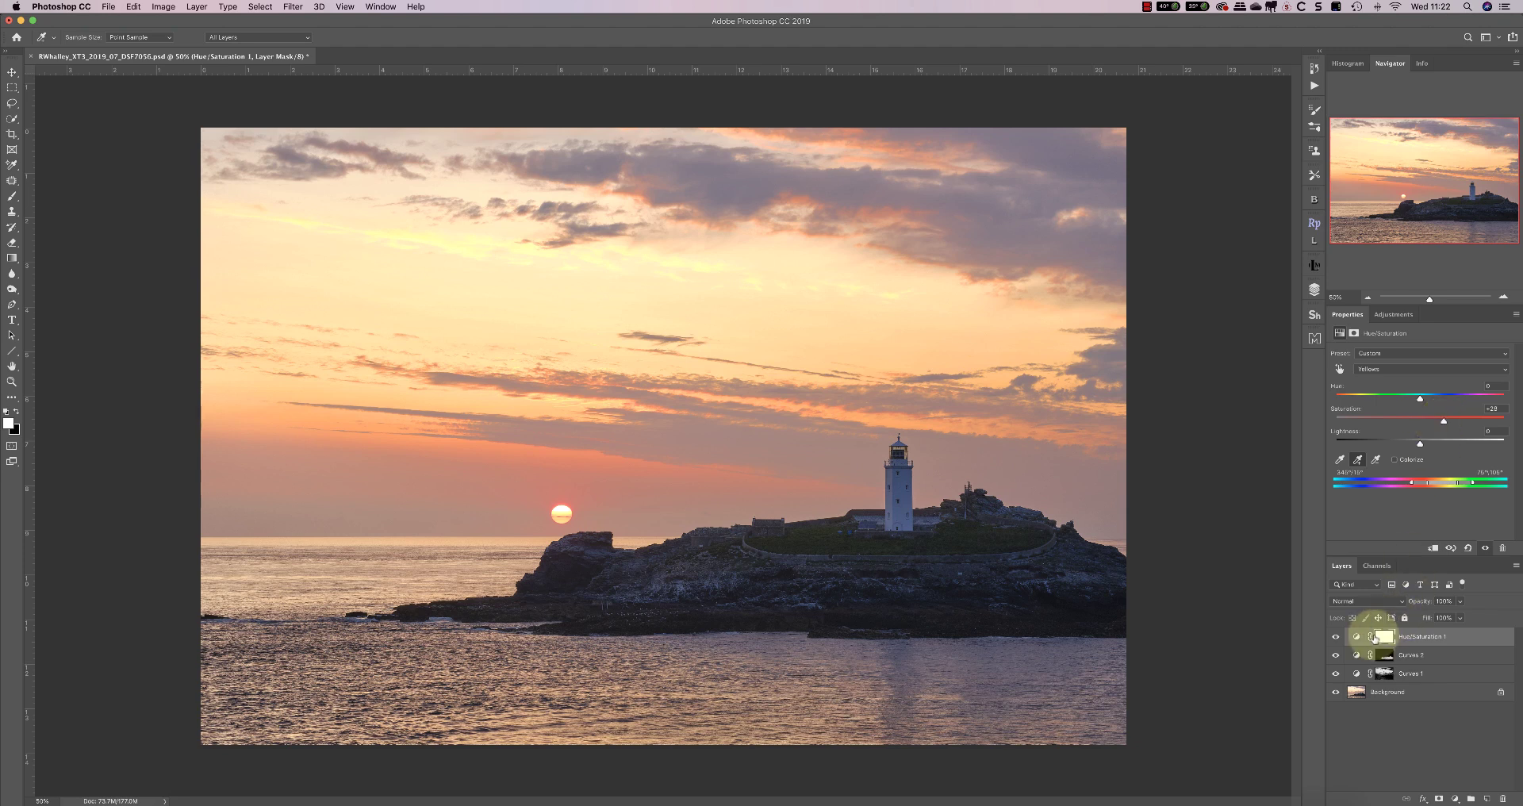
Invert the Hue/Saturation layer's mask to black and make the Brush tool active
{"action": "key", "text": "b"}
{"action": "left_click", "coordinate": [1384, 636]}
{"action": "left_click", "coordinate": [1451, 500]}
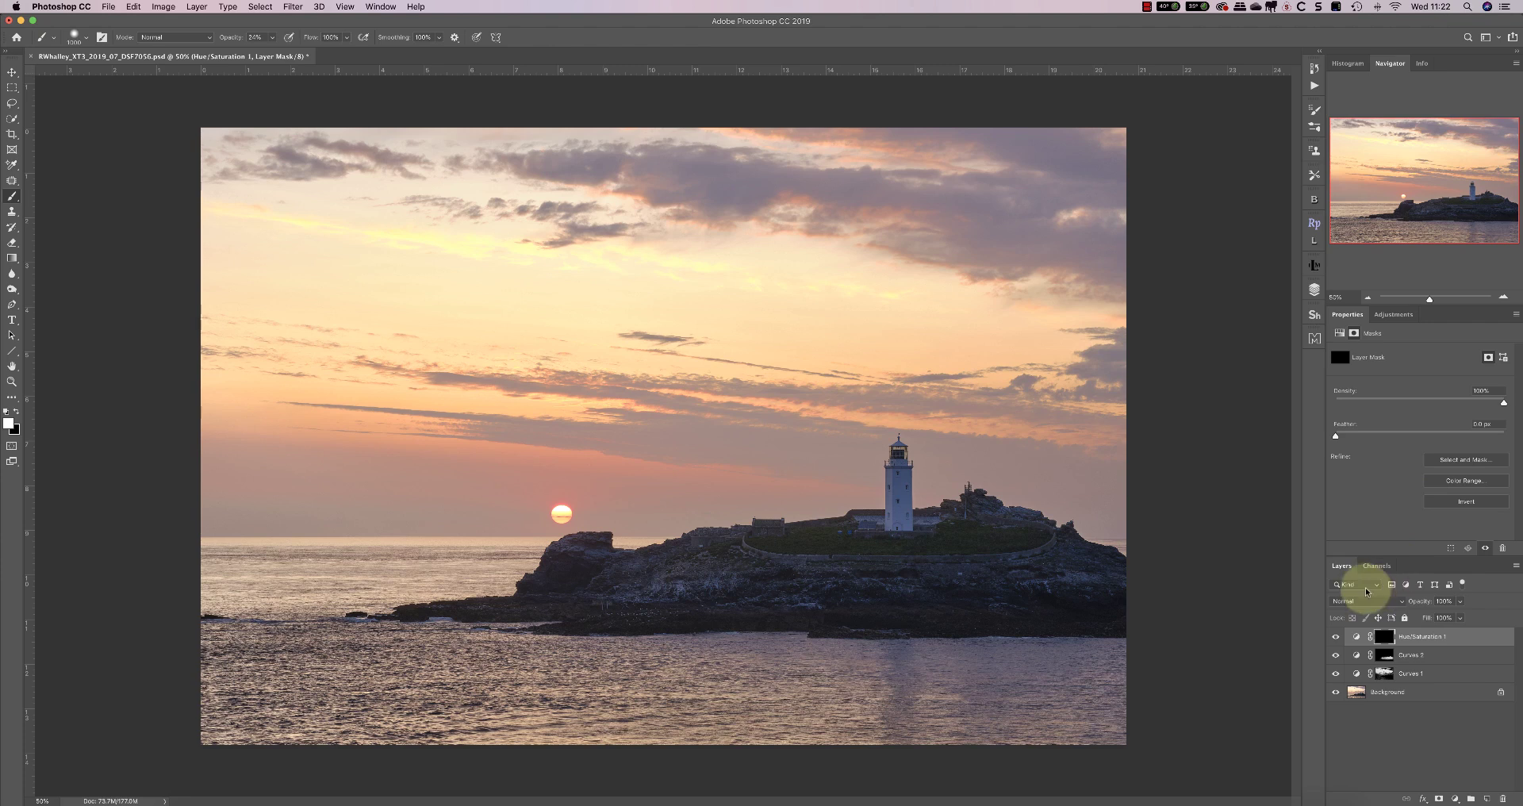
Load the Boost Saturation channel as a selection, return to the full-colour view and target the Hue/Saturation layer's mask
{"action": "left_click", "coordinate": [1376, 564]}
{"action": "left_click", "coordinate": [1352, 698]}
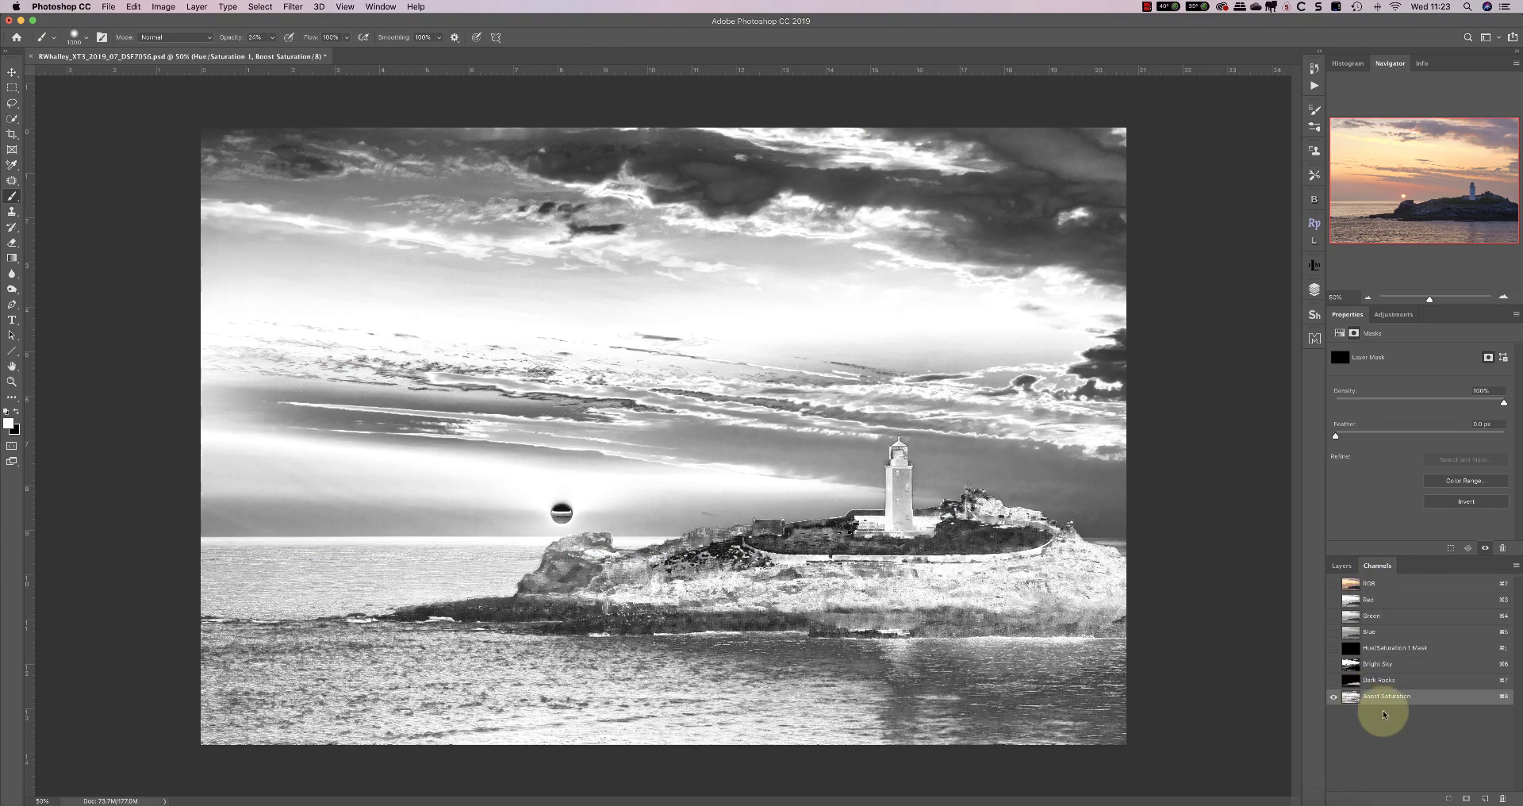
{"action": "left_click", "coordinate": [1448, 798]}
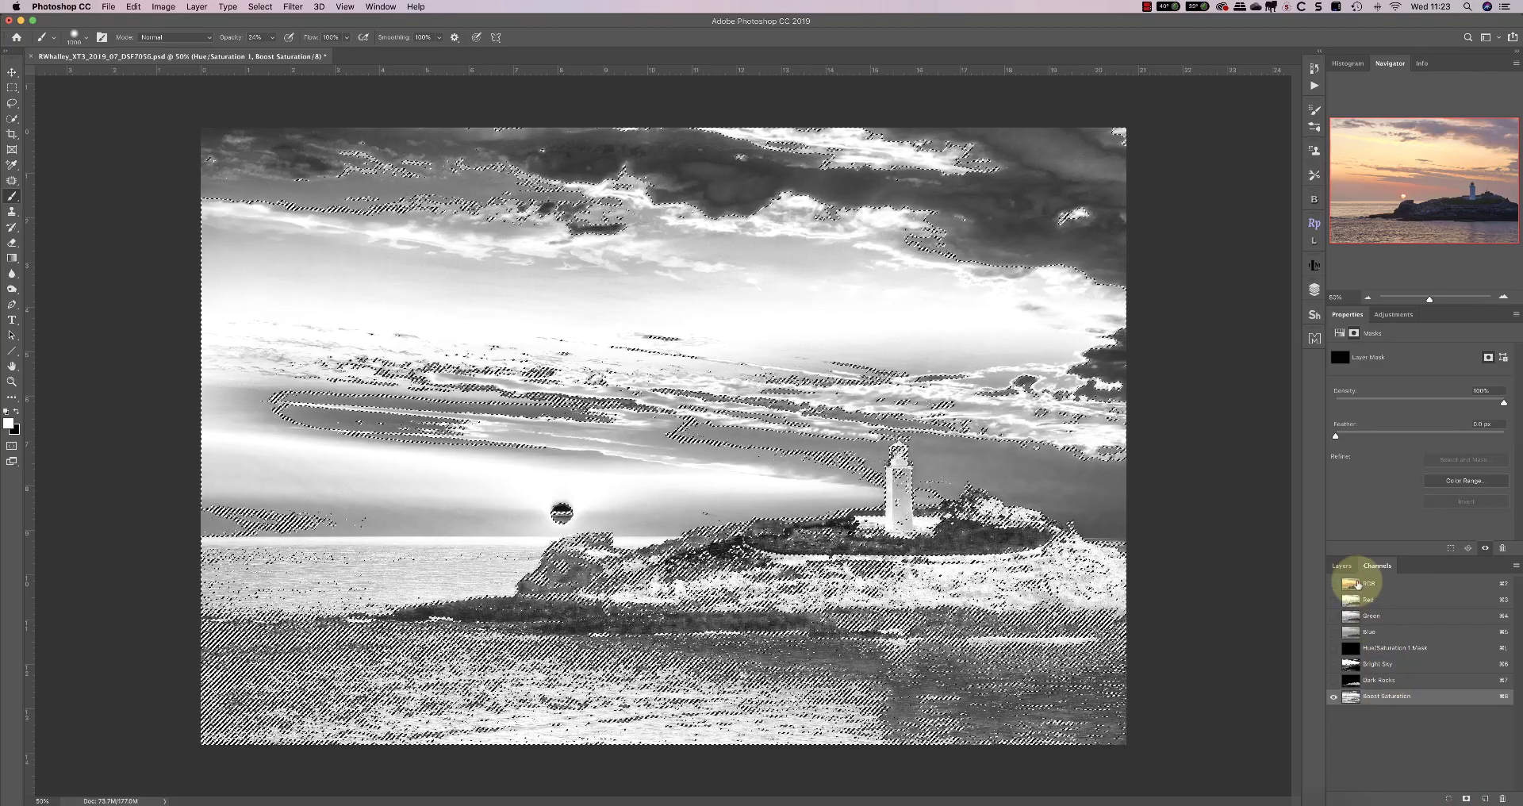
{"action": "left_click", "coordinate": [1357, 583]}
{"action": "left_click", "coordinate": [1341, 565]}
{"action": "left_click", "coordinate": [1384, 636]}
{"action": "key", "text": "x"}
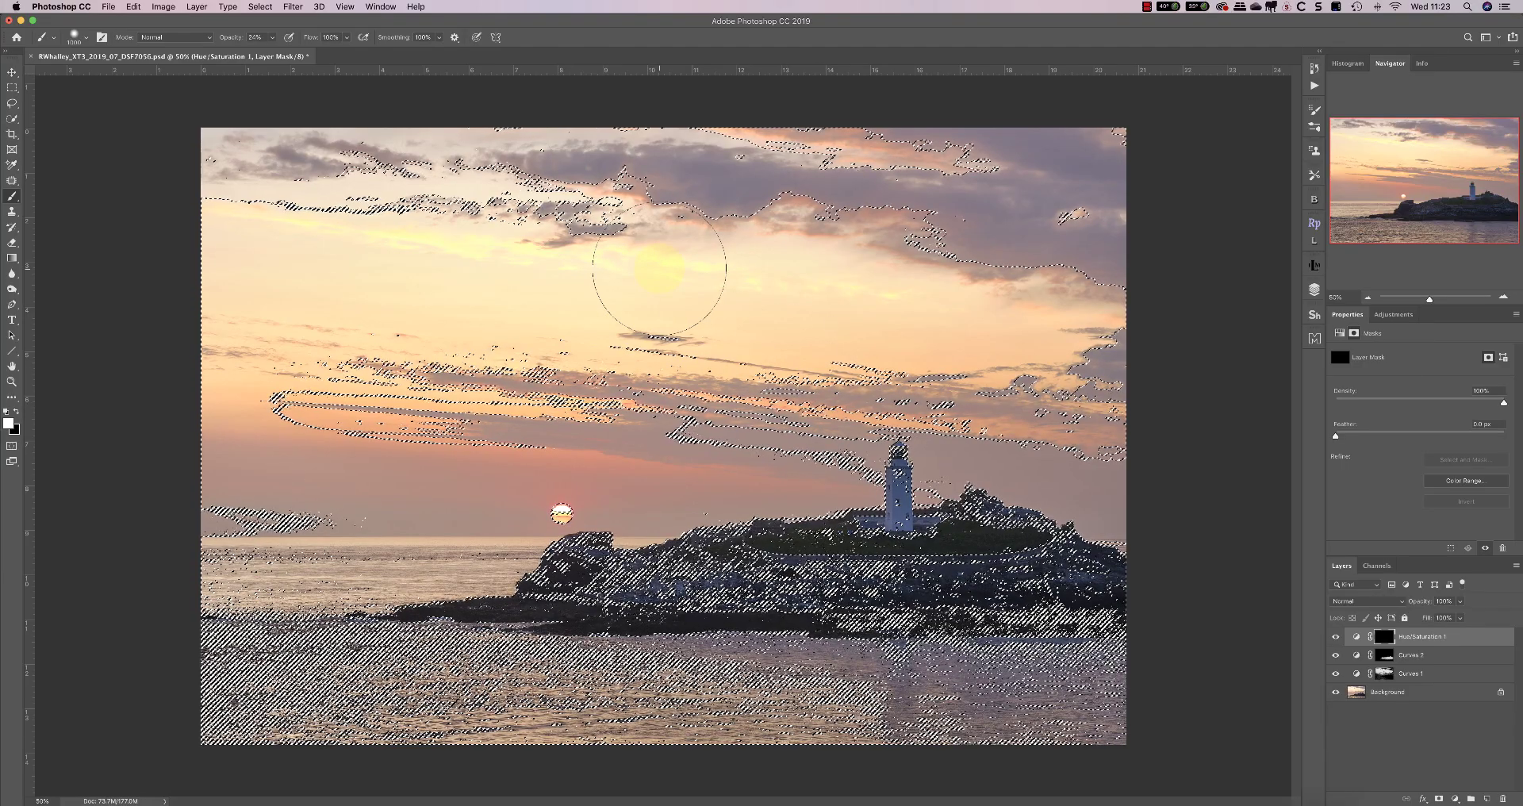
Enlarge the brush and paint white over the sky on the Hue/Saturation mask through the active selection
{"action": "key", "text": "bracketright"}
{"action": "key", "text": "bracketright"}
{"action": "key", "text": "bracketright"}
{"action": "key", "text": "bracketright"}
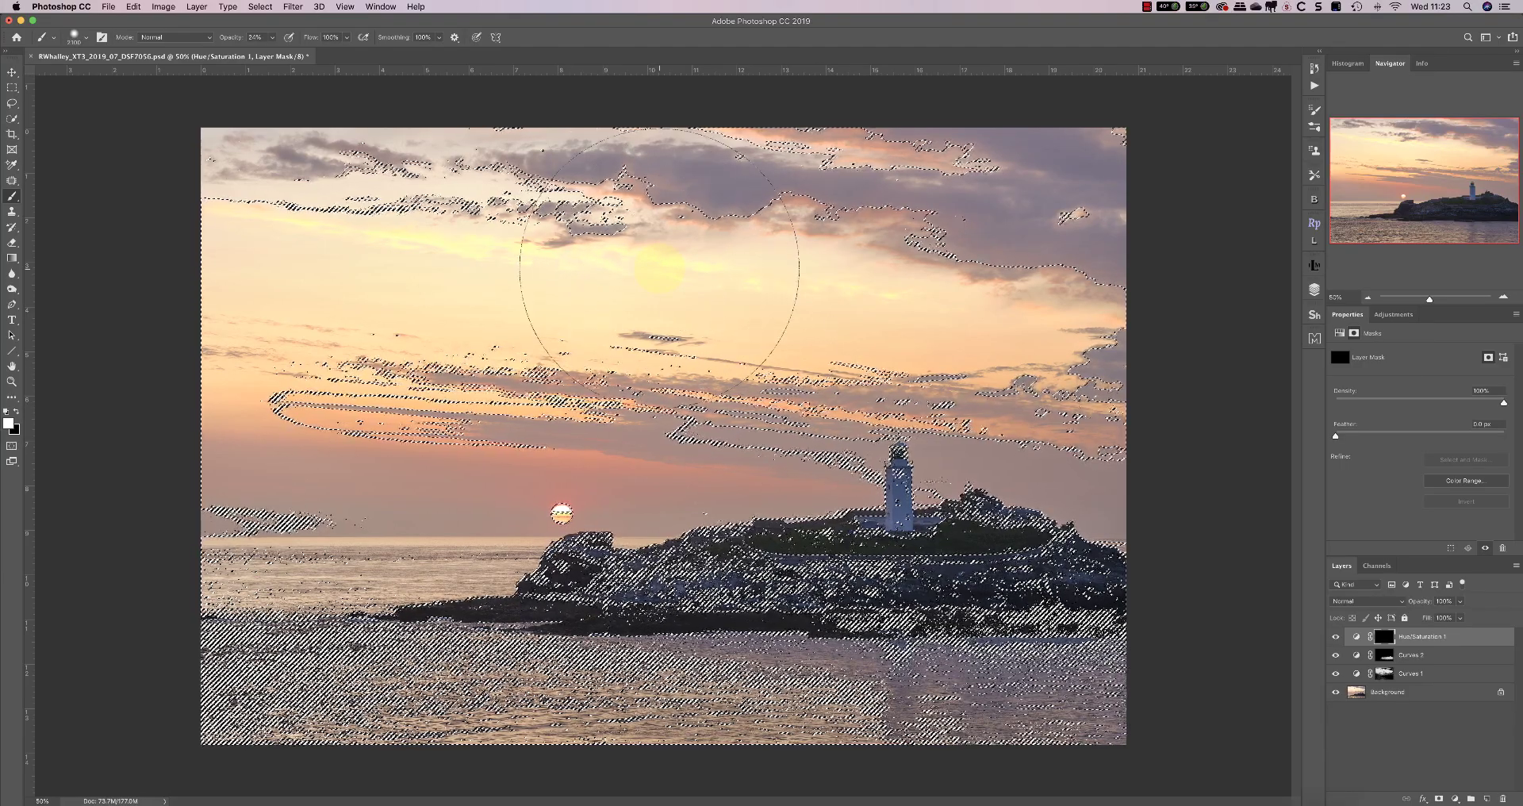
{"action": "key", "text": "bracketright"}
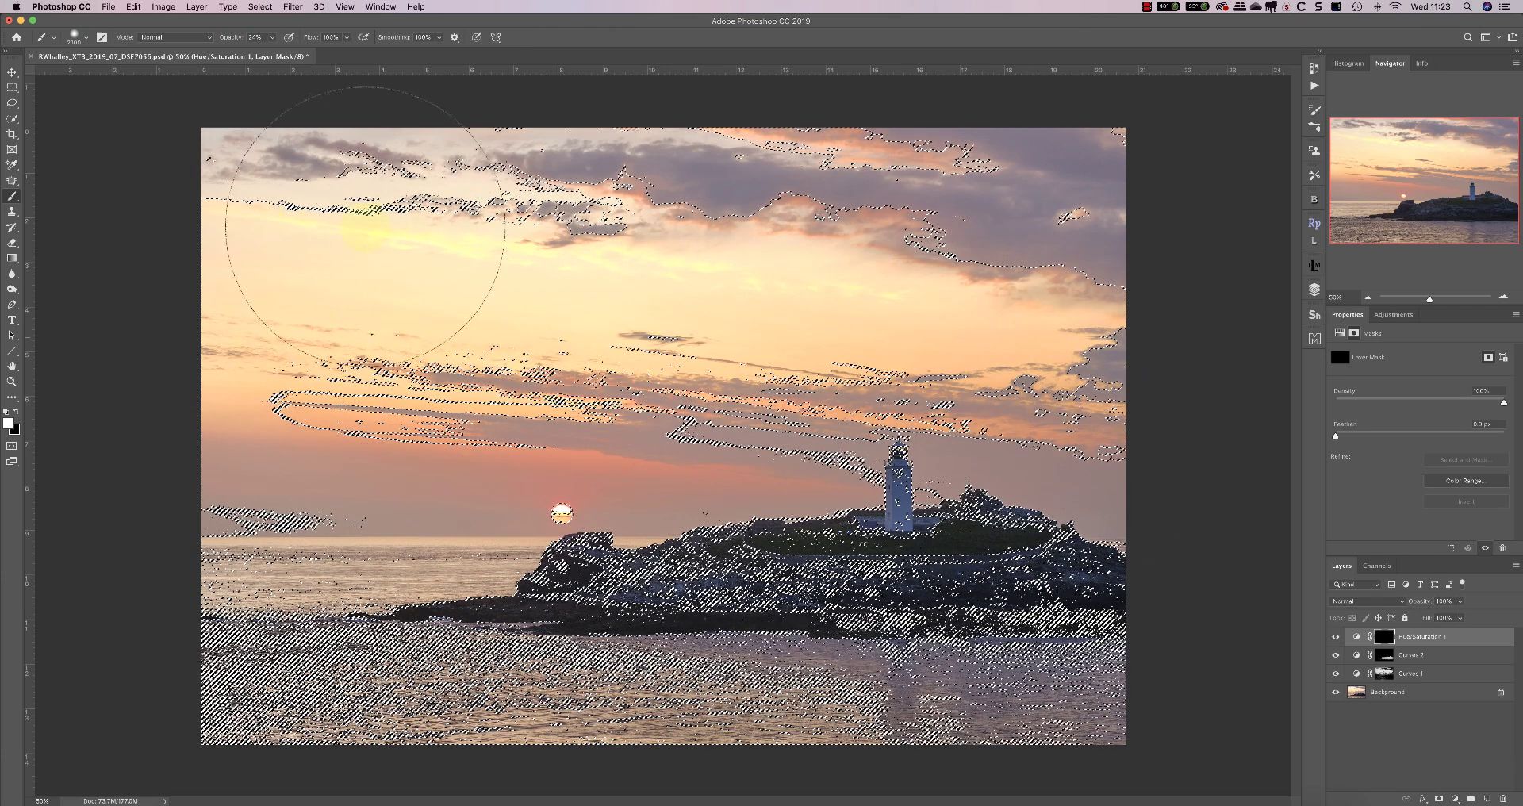
{"action": "left_click_drag", "start_coordinate": [357, 255], "coordinate": [183, 306]}
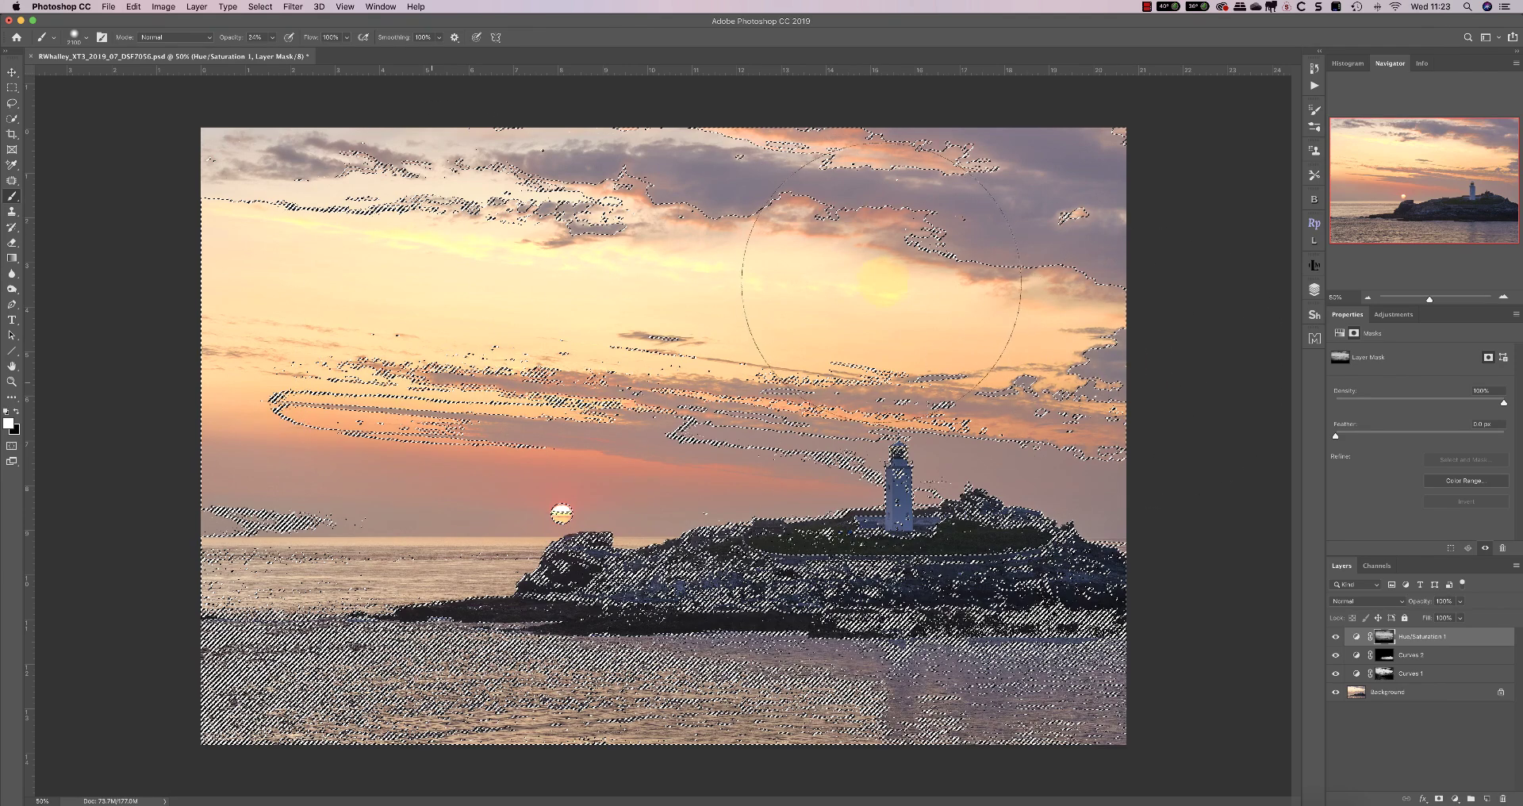
Paint white over the sea west of the lighthouse and the rocks on the mask with progressively smaller brushes, and deselect
{"action": "key", "text": "bracketleft"}
{"action": "key", "text": "bracketleft"}
{"action": "key", "text": "bracketleft"}
{"action": "key", "text": "bracketleft"}
{"action": "key", "text": "bracketleft"}
{"action": "key", "text": "bracketleft"}
{"action": "key", "text": "bracketleft"}
{"action": "key", "text": "bracketleft"}
{"action": "key", "text": "bracketleft"}
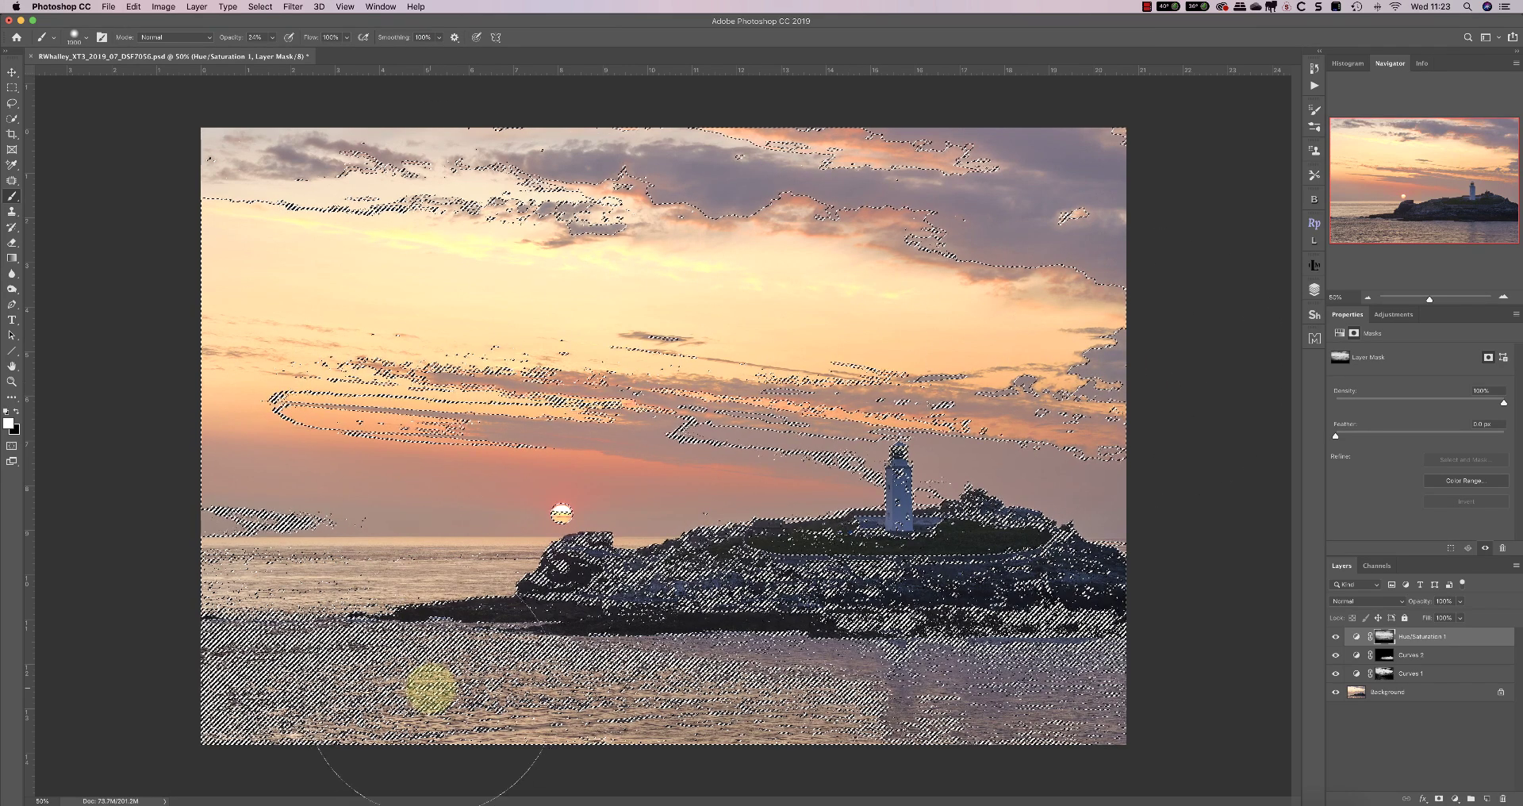
{"action": "key", "text": "bracketleft"}
{"action": "key", "text": "bracketleft"}
{"action": "key", "text": "bracketleft"}
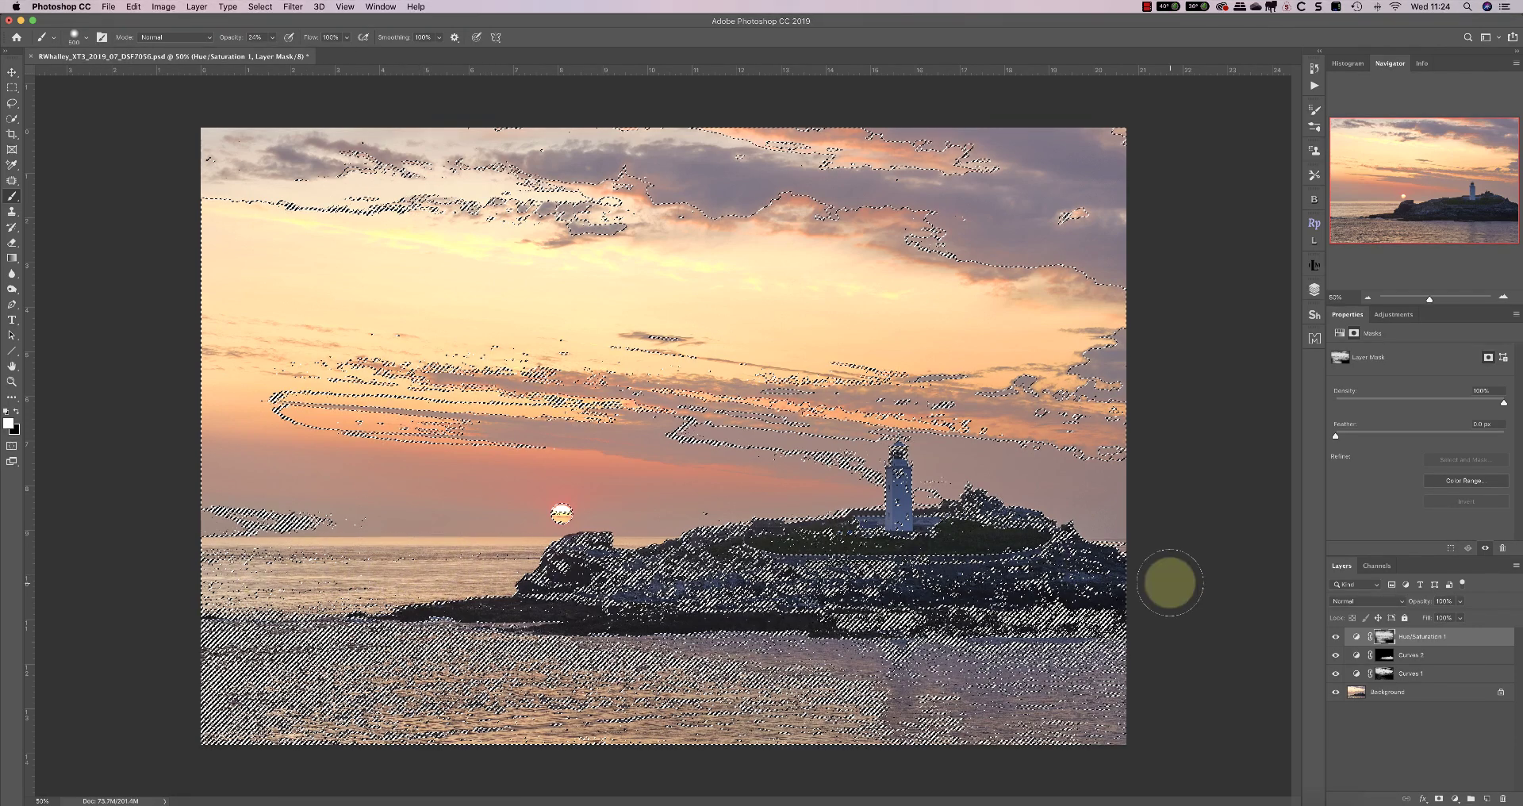
{"action": "left_click", "coordinate": [1357, 638]}
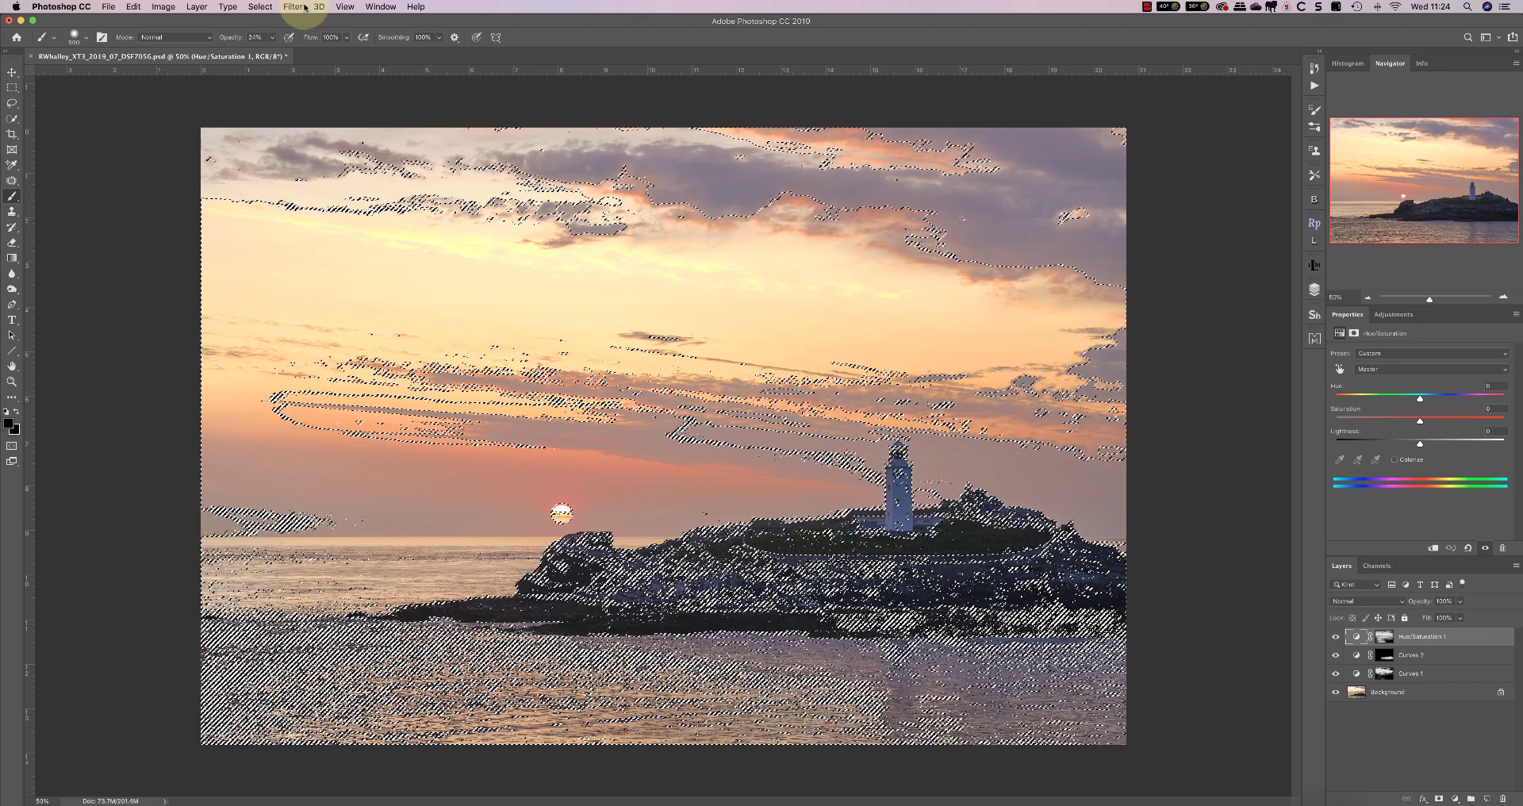
{"action": "left_click", "coordinate": [262, 7]}
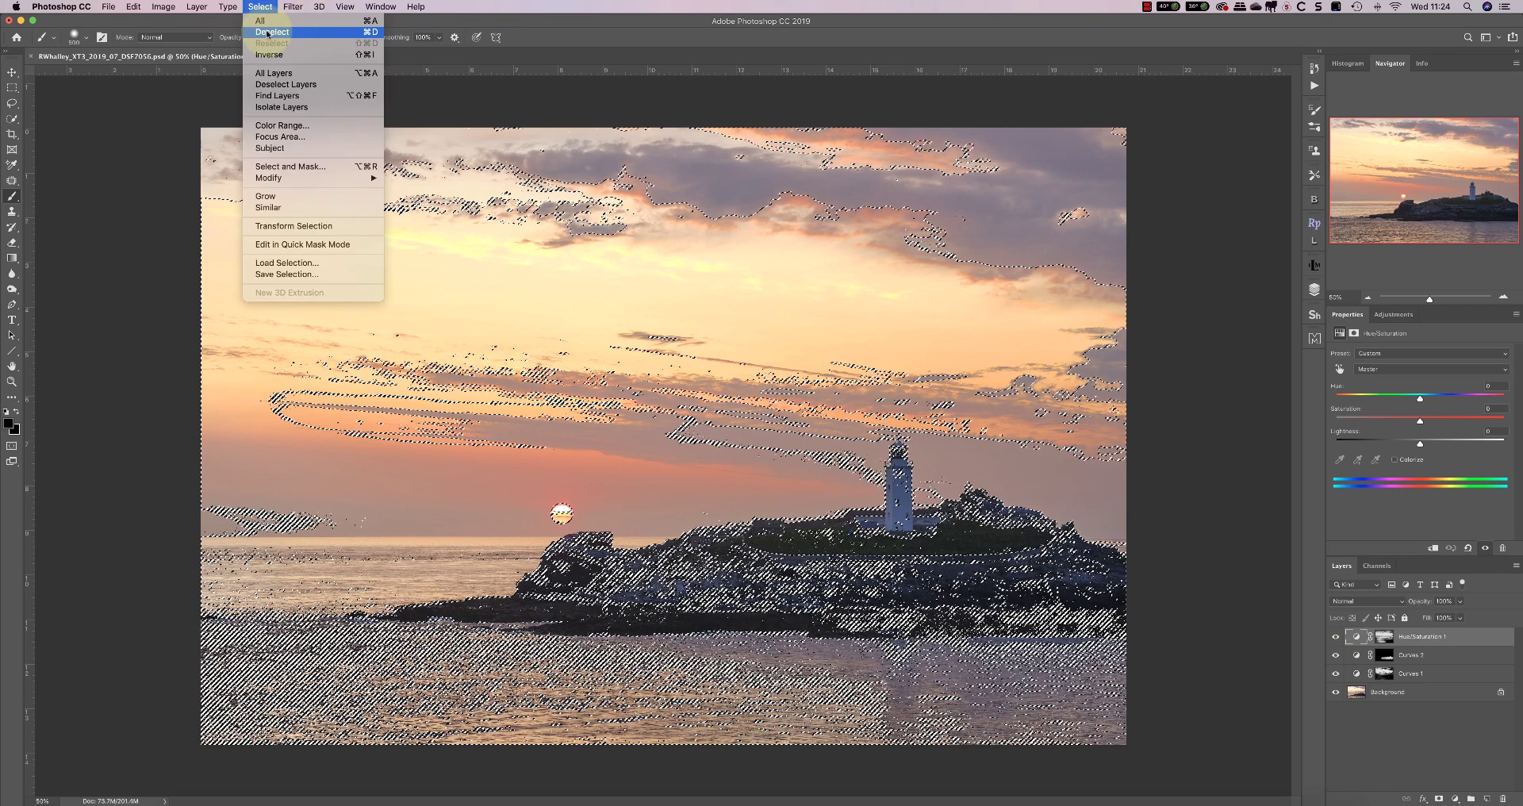
{"action": "left_click", "coordinate": [272, 31]}
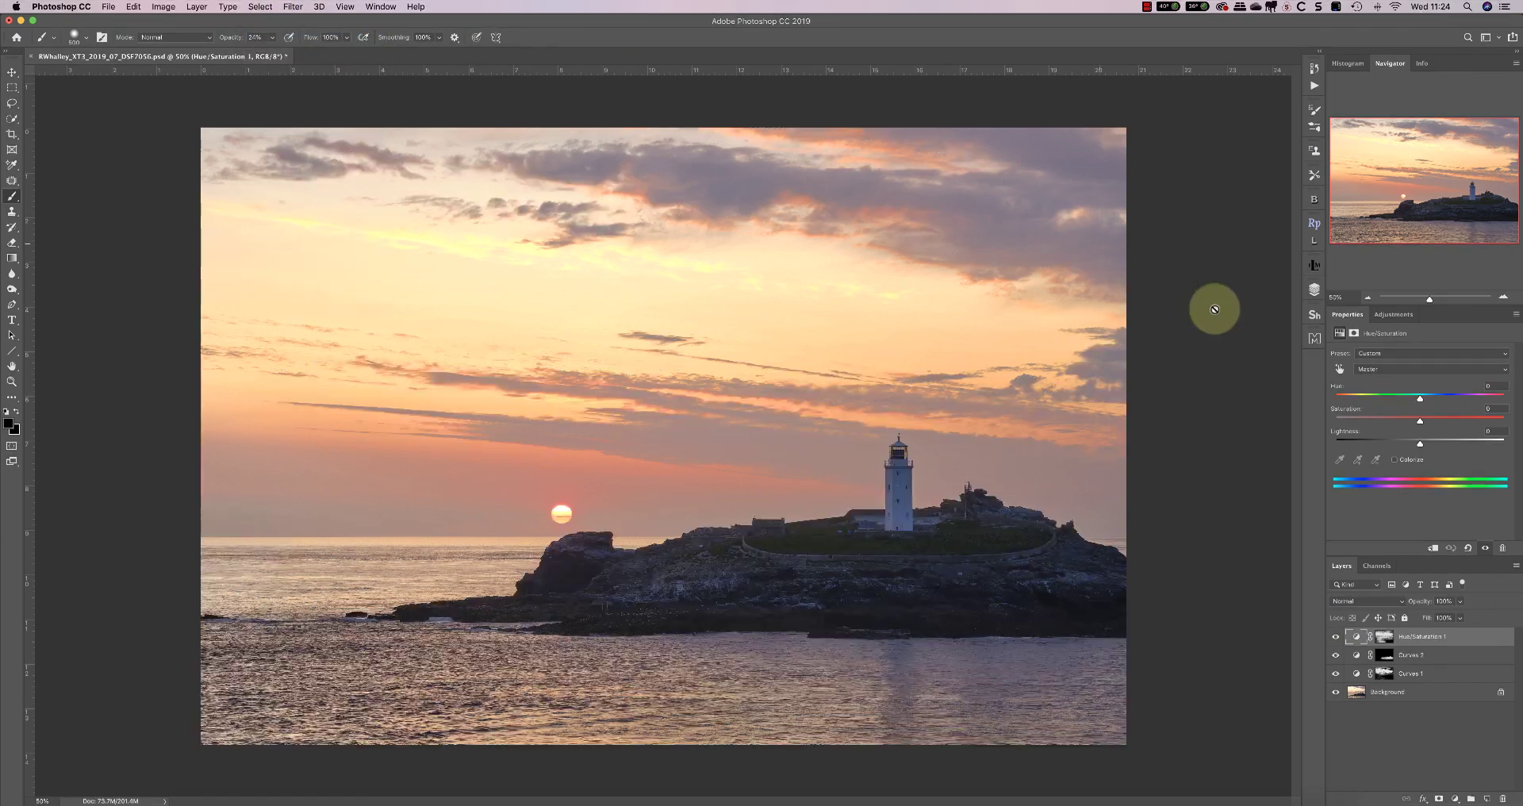
Examine the Hue/Saturation mask on its own, and raise the layer's Master saturation to about +5
{"action": "left_click", "coordinate": [1384, 637], "text": "alt"}
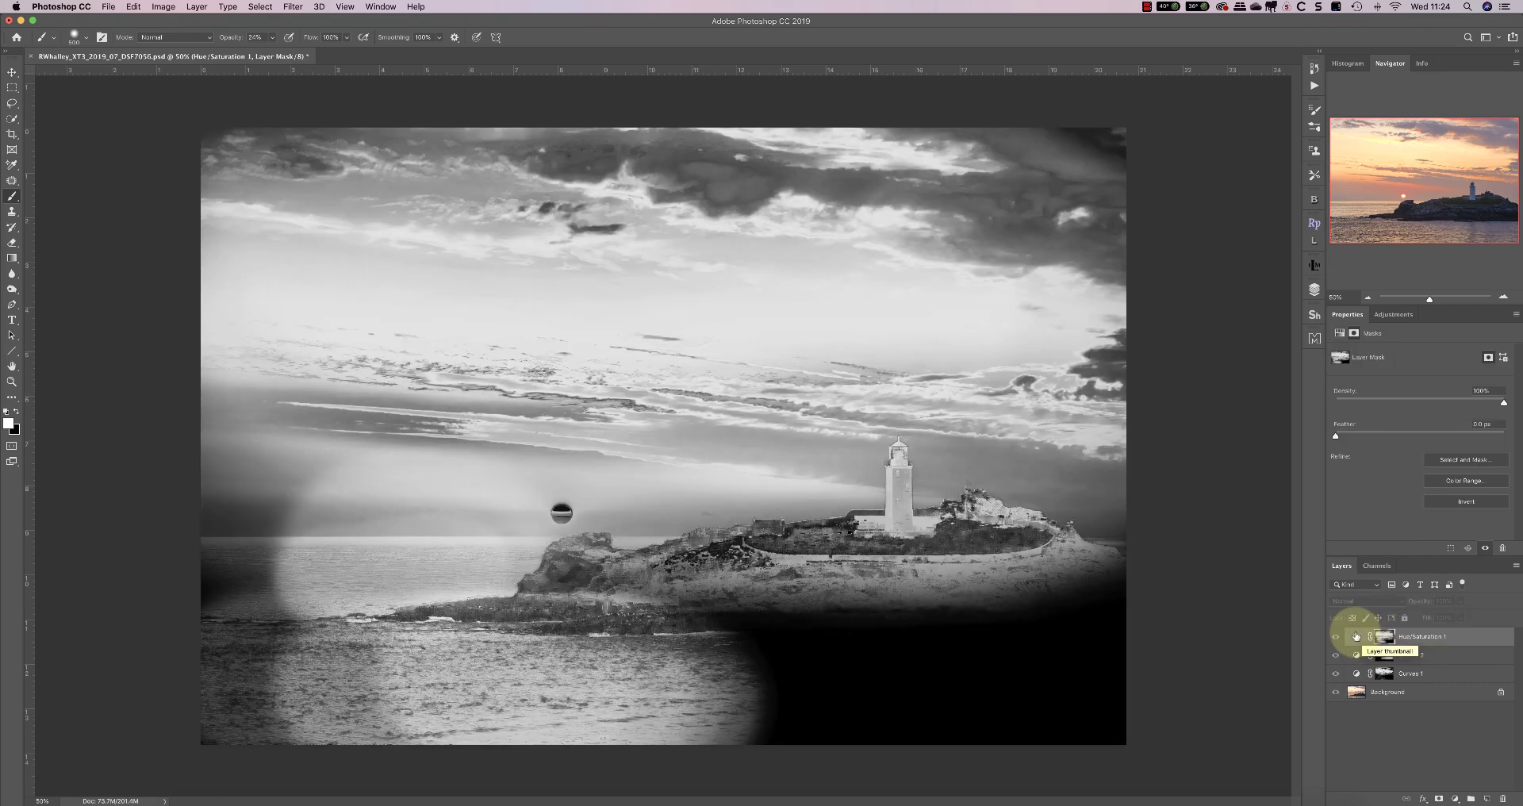
{"action": "left_click", "coordinate": [1356, 636]}
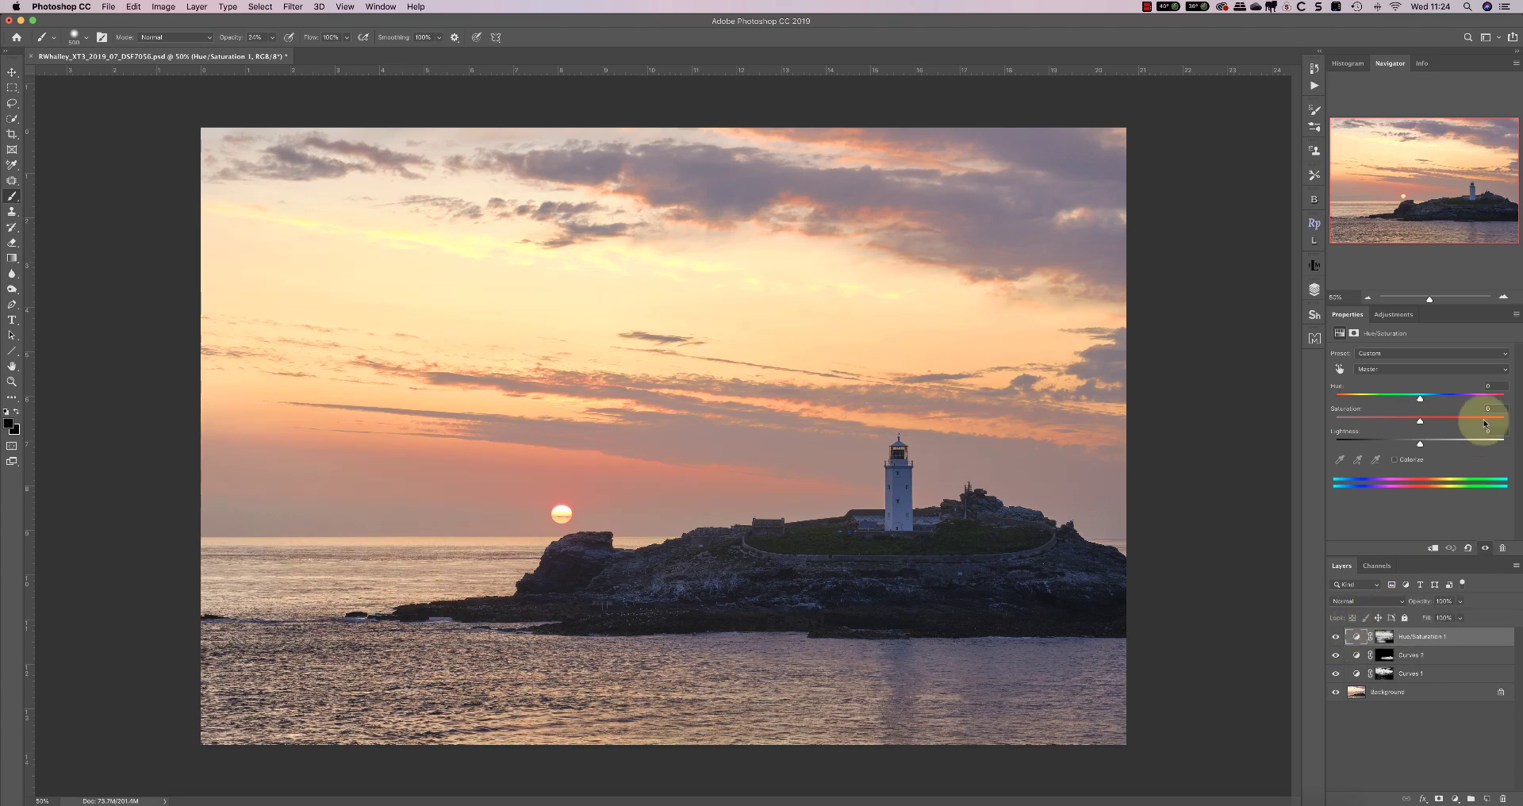
{"action": "mouse_move", "coordinate": [1420, 420]}
{"action": "left_mouse_down"}
{"action": "mouse_move", "coordinate": [1437, 423]}
{"action": "mouse_move", "coordinate": [1411, 423]}
{"action": "left_mouse_up"}
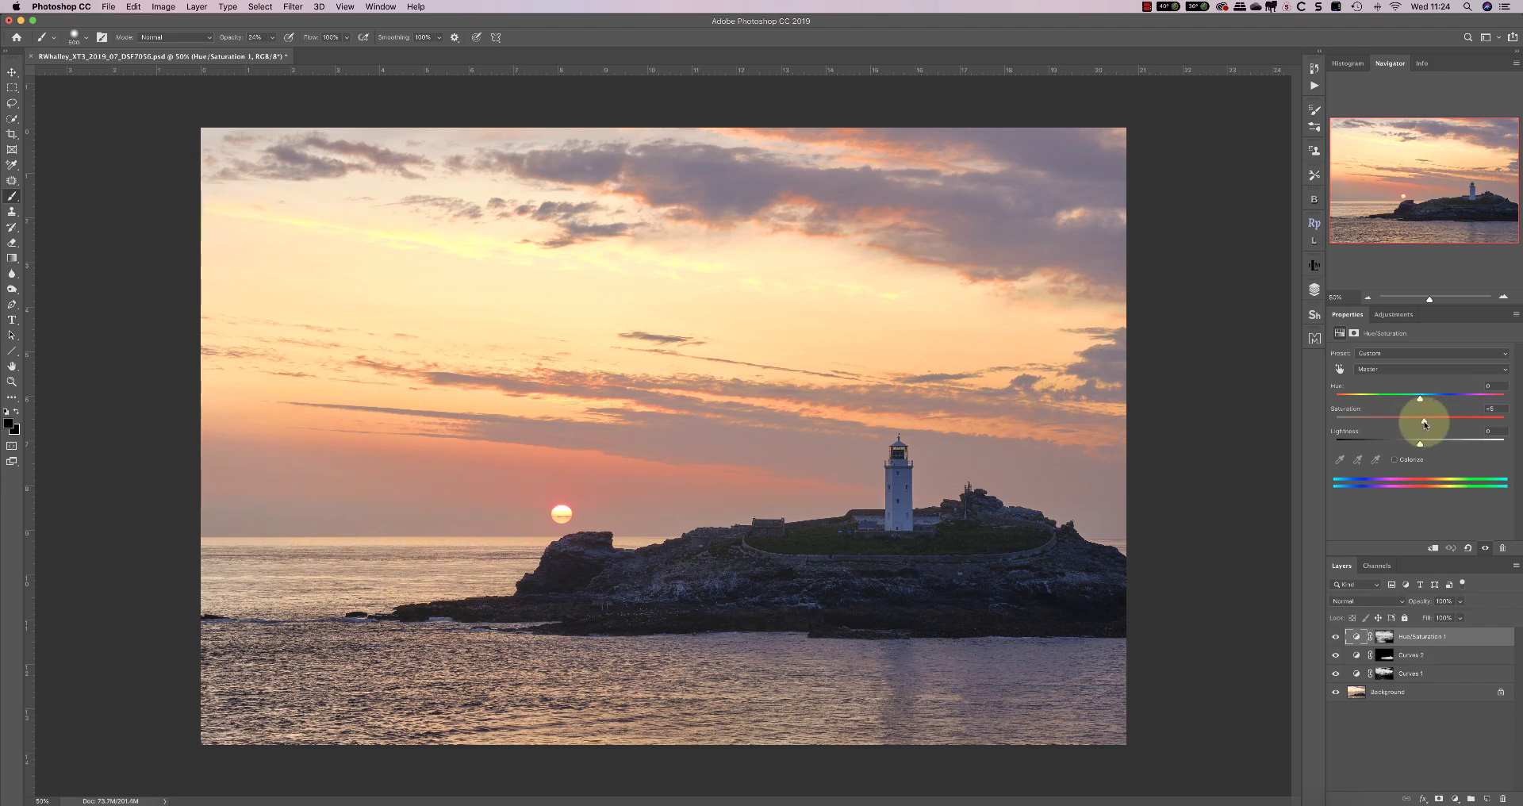
Group the three adjustment layers, and compare the photo with the group off and on
{"action": "left_click", "coordinate": [1356, 674], "text": "shift"}
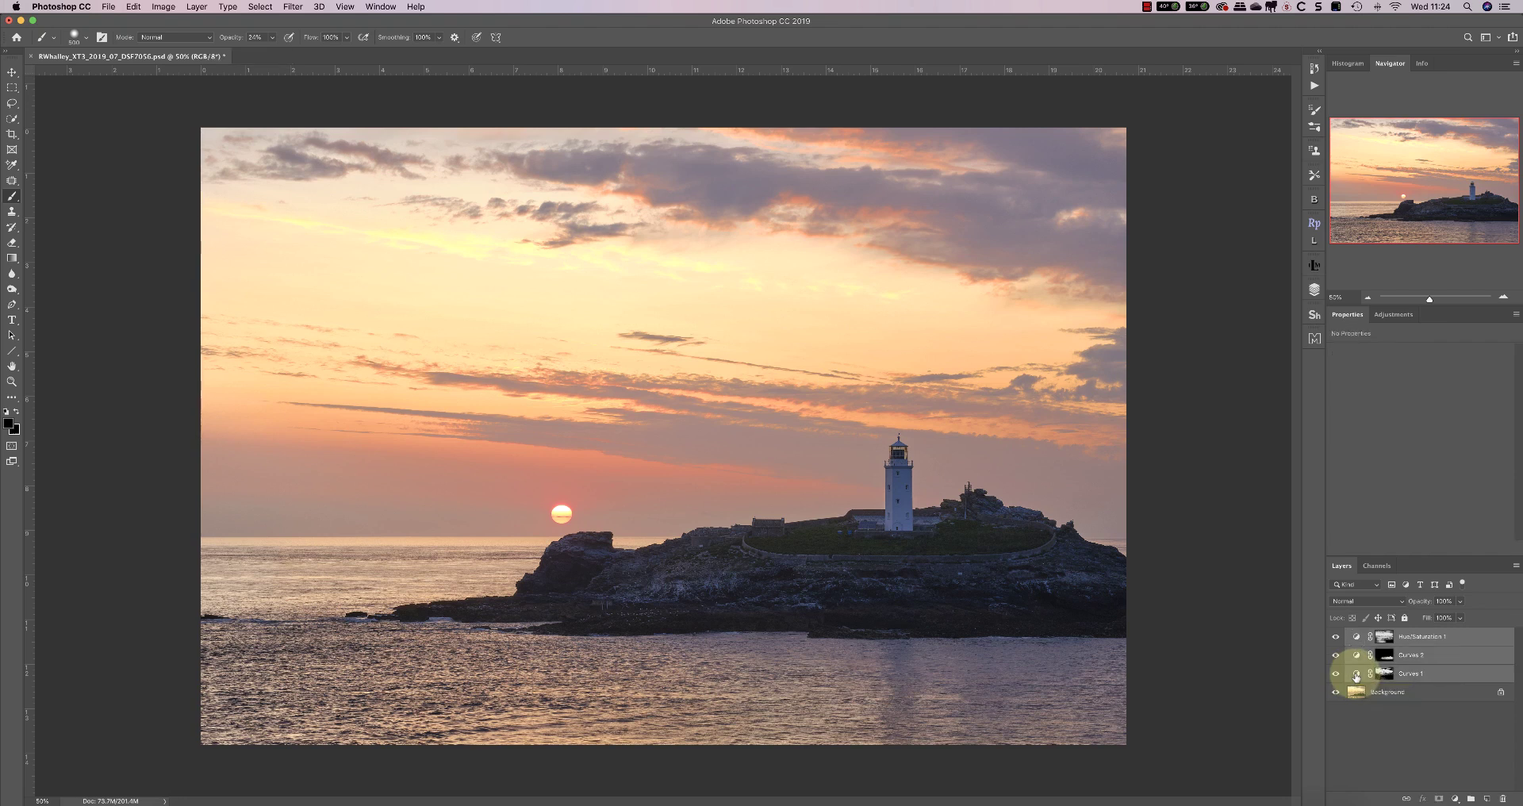
{"action": "left_click", "coordinate": [1471, 799]}
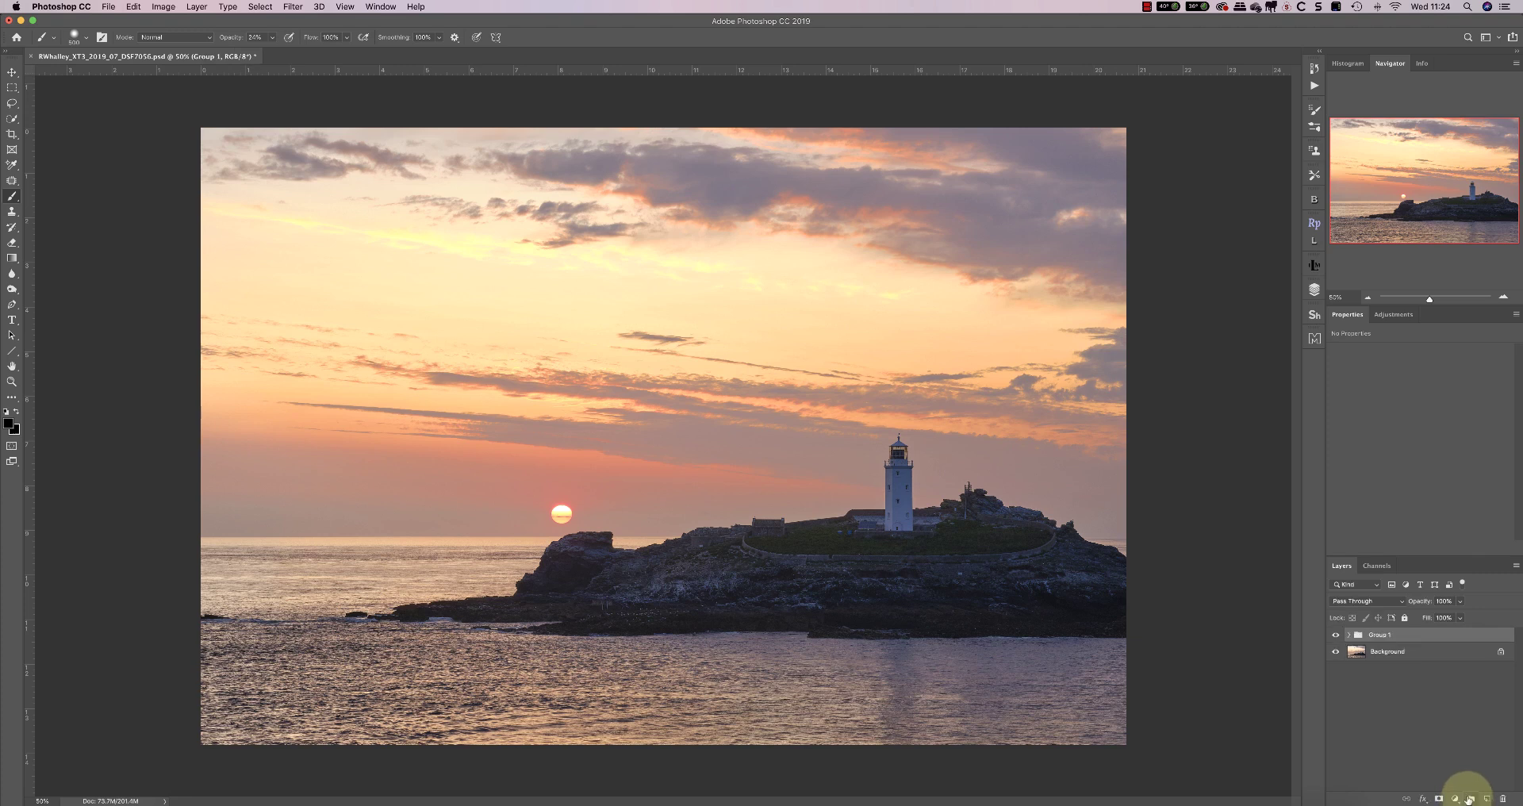
{"action": "left_click", "coordinate": [1336, 635]}
{"action": "left_click", "coordinate": [1336, 635]}
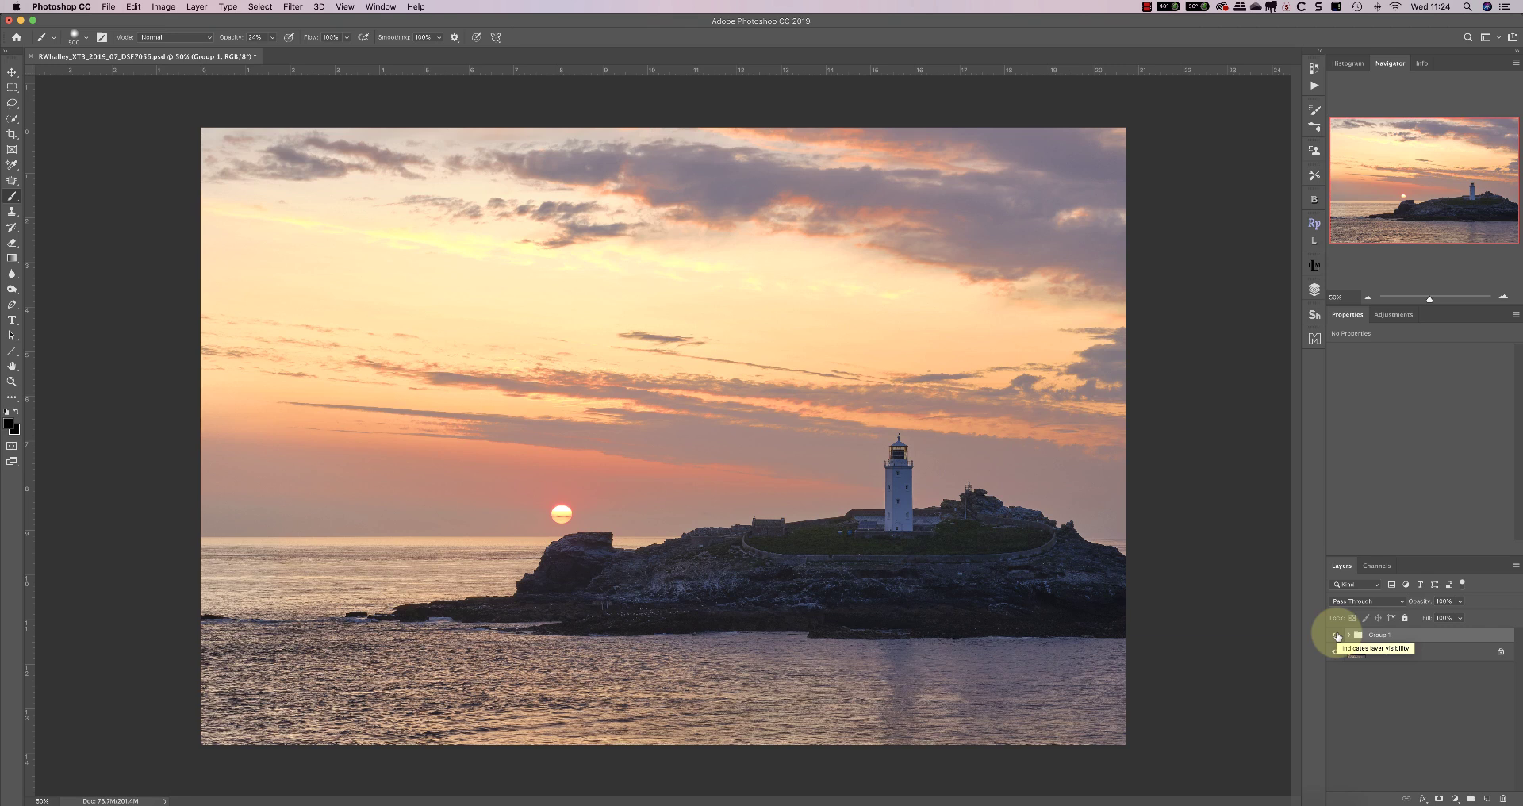
{"action": "left_click", "coordinate": [1337, 636]}
{"action": "left_click", "coordinate": [1336, 635]}
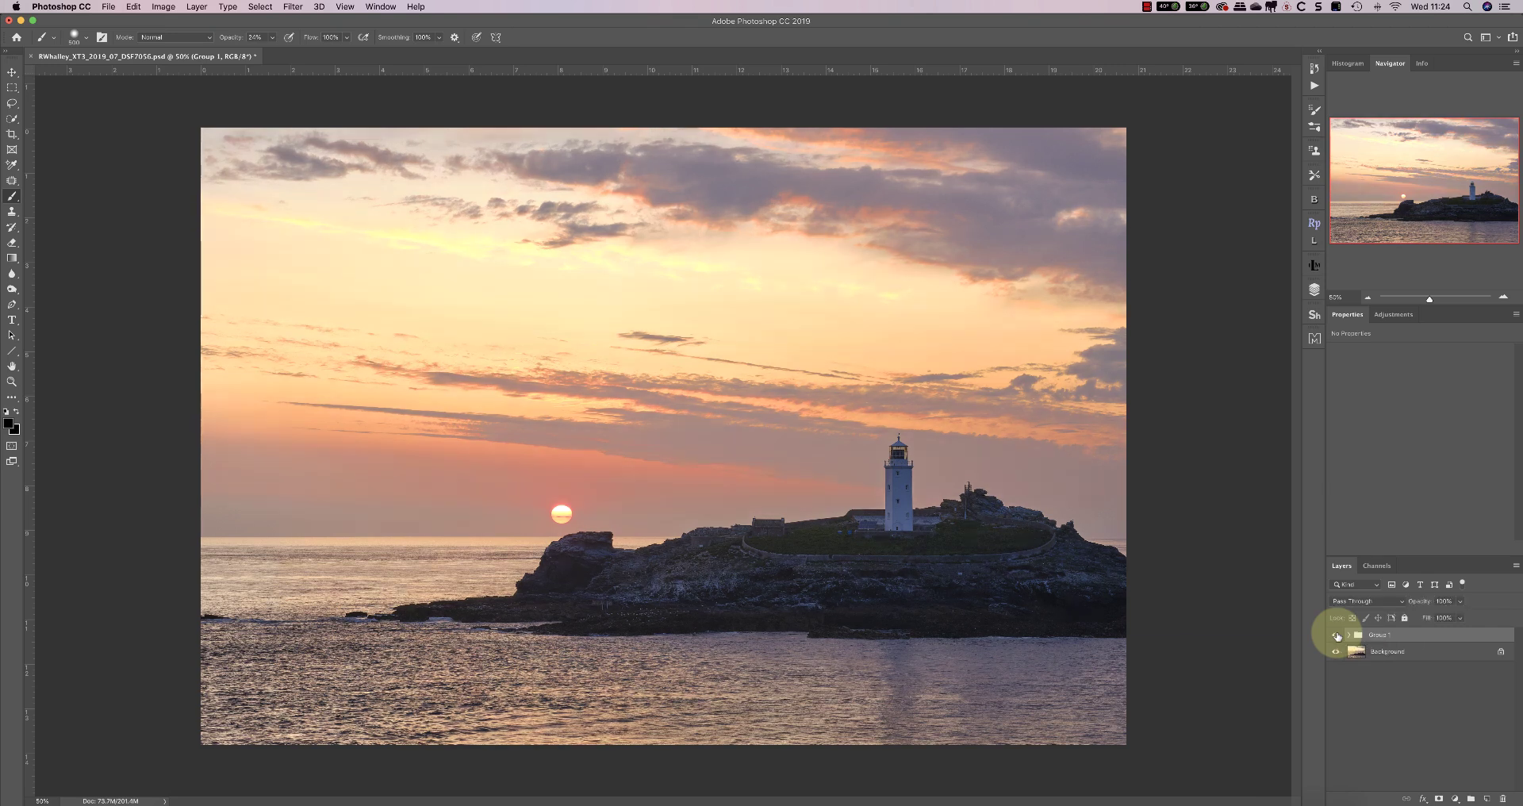
Reopen the Interactive Luminosity Masks panel
{"action": "left_click", "coordinate": [1313, 264]}
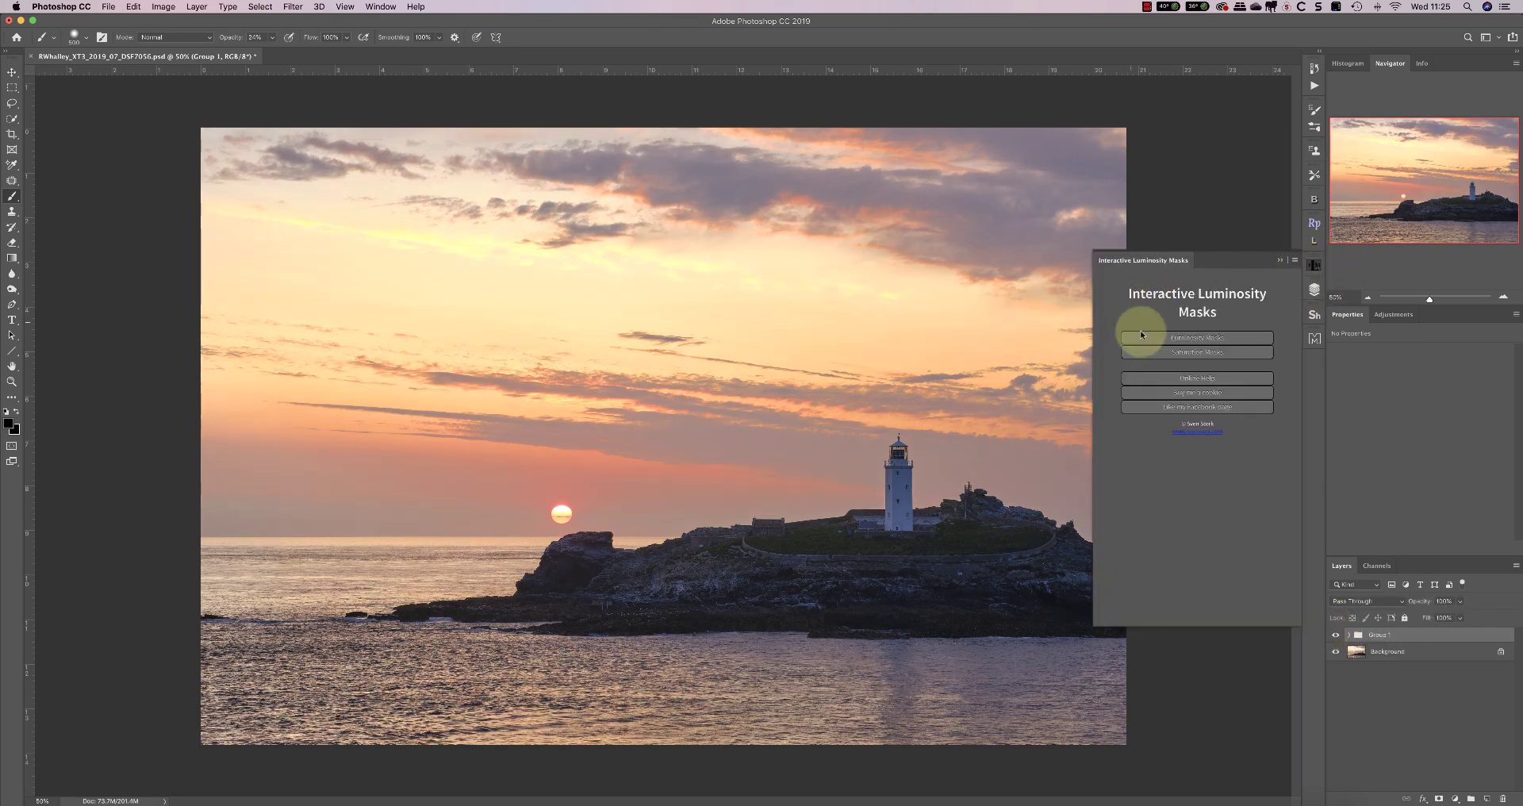